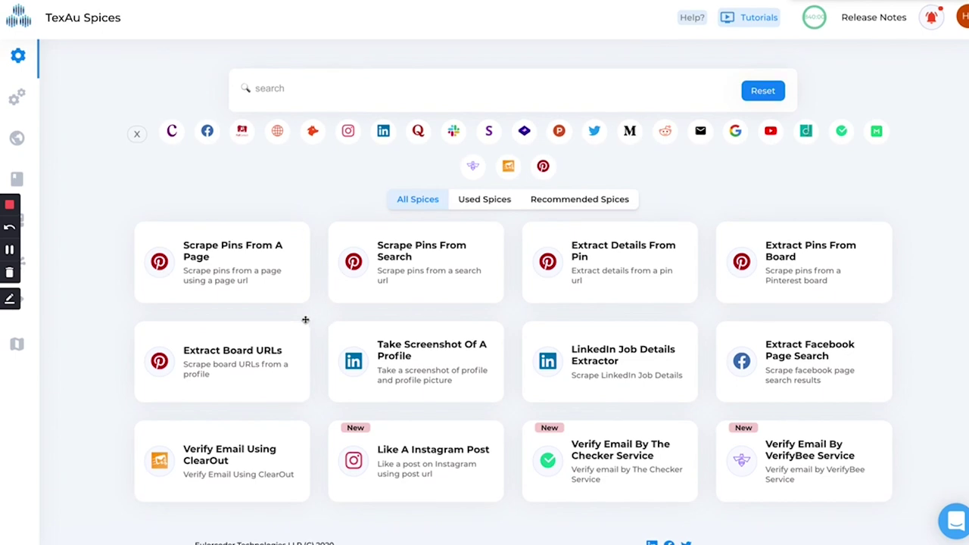
- Filter the spices by Facebook, LinkedIn and C, clear the filters, then view saved recipes
click(208, 131)
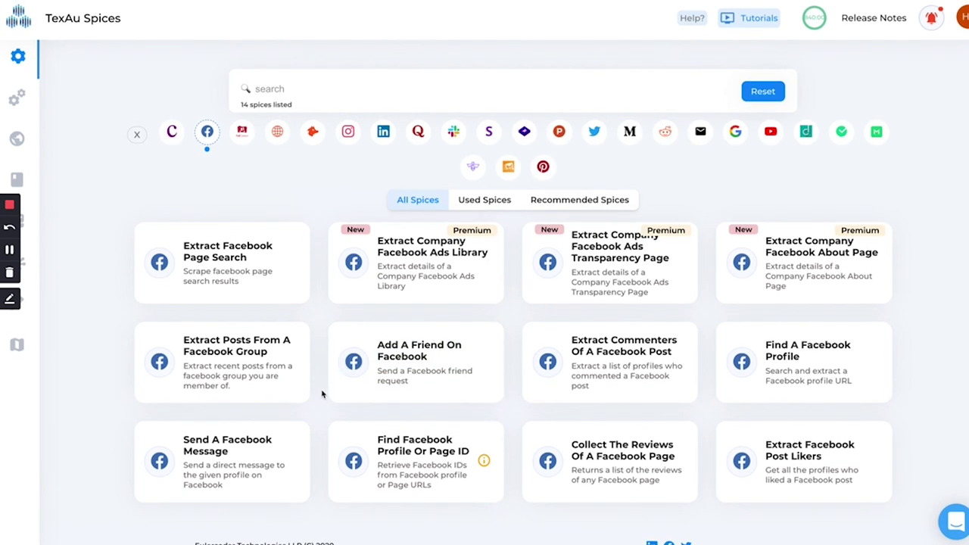
click(207, 132)
click(383, 132)
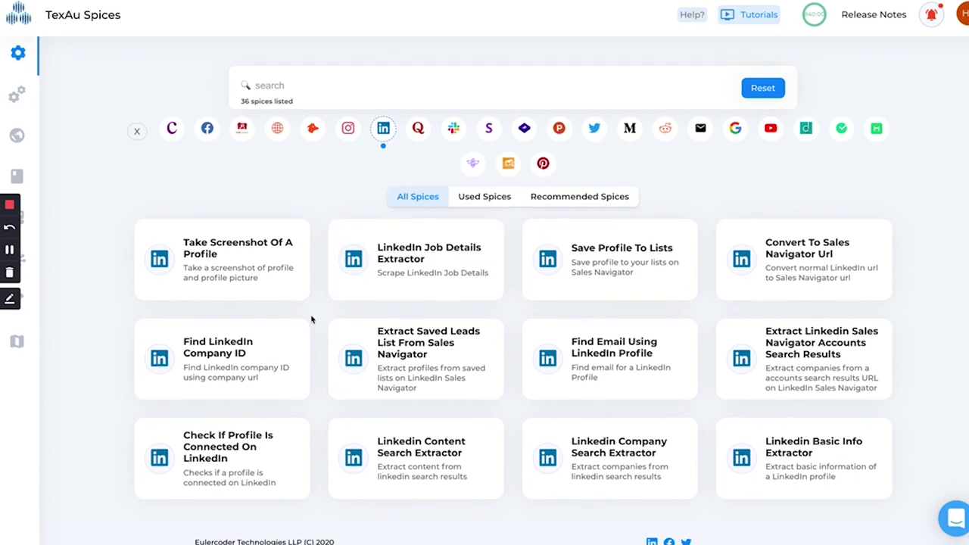
click(169, 141)
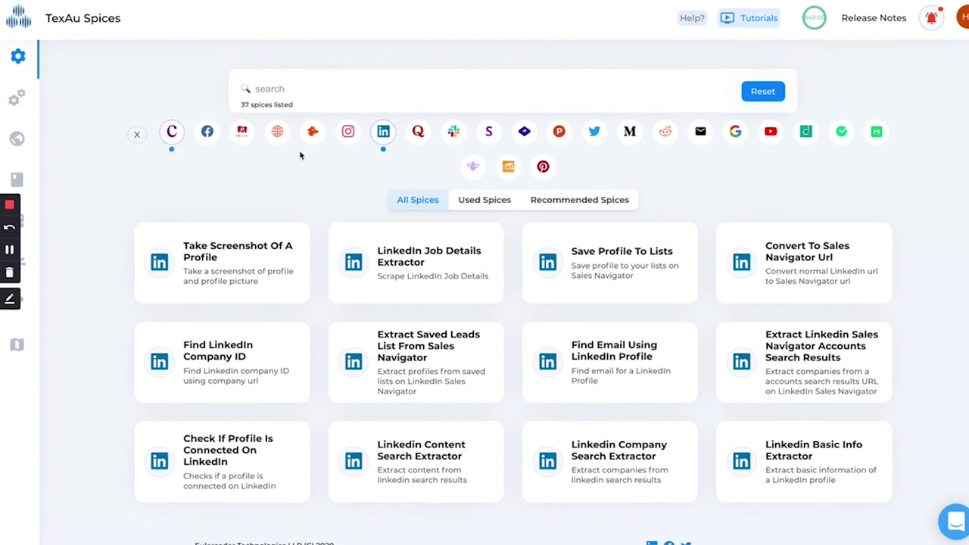
click(172, 132)
click(17, 94)
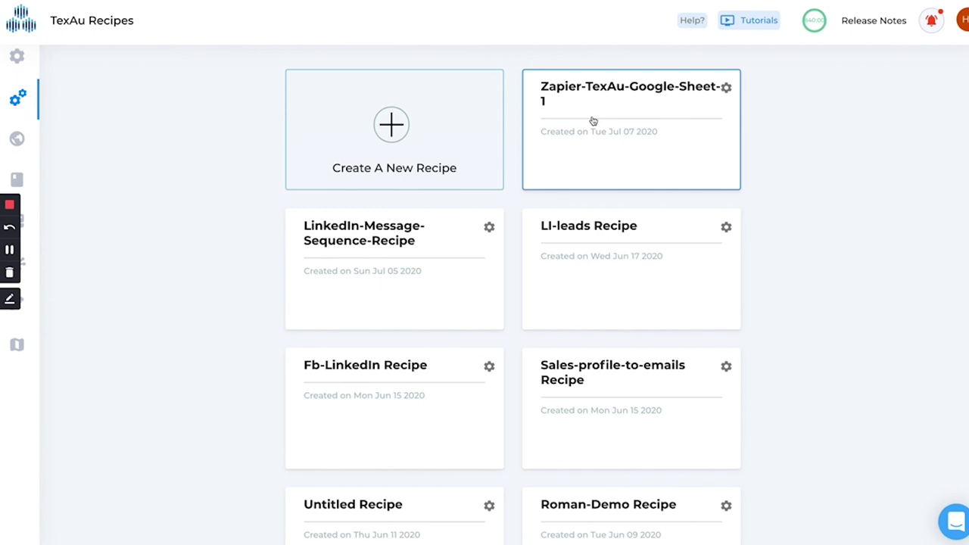
- Inspect the Zapier-TexAu-Google-Sheet-1 recipe's two-step workflow, then return to the Spices catalogue
click(593, 123)
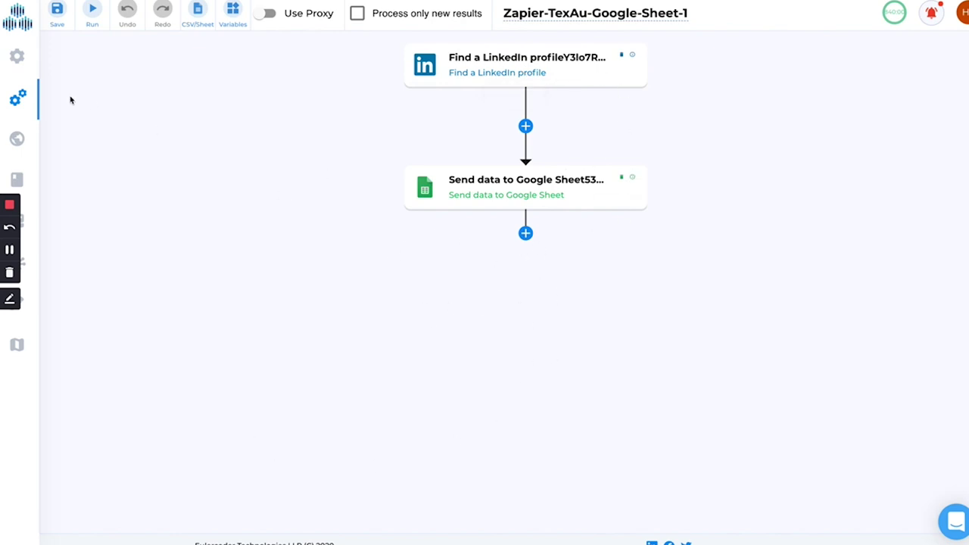
click(45, 56)
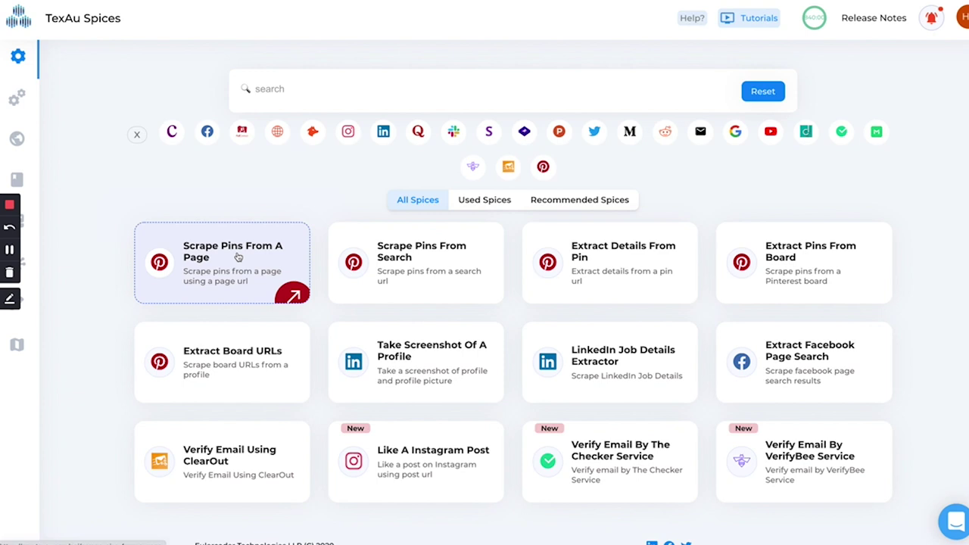
- Open the Take Screenshot Of A Profile spice and check its daily limit and returned information
click(404, 355)
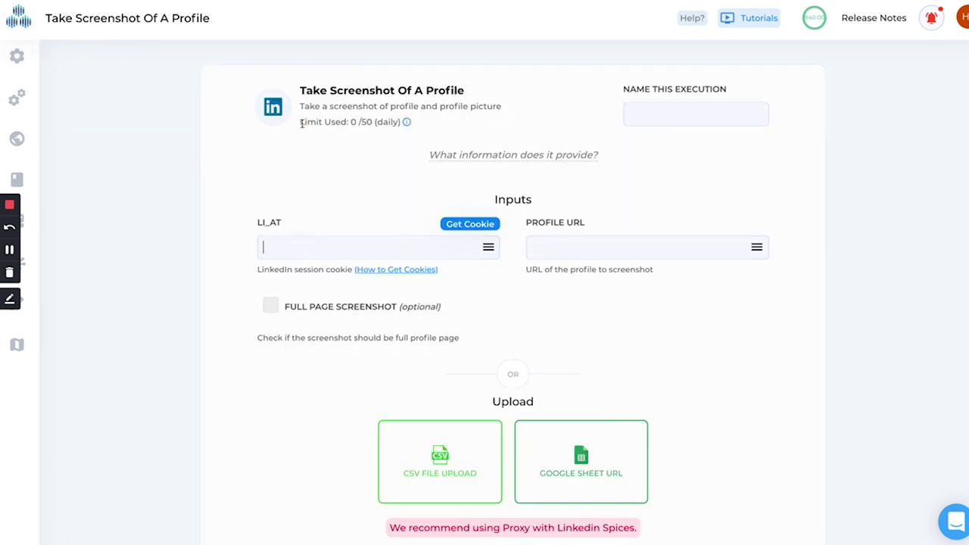
drag(301, 123, 400, 121)
click(306, 141)
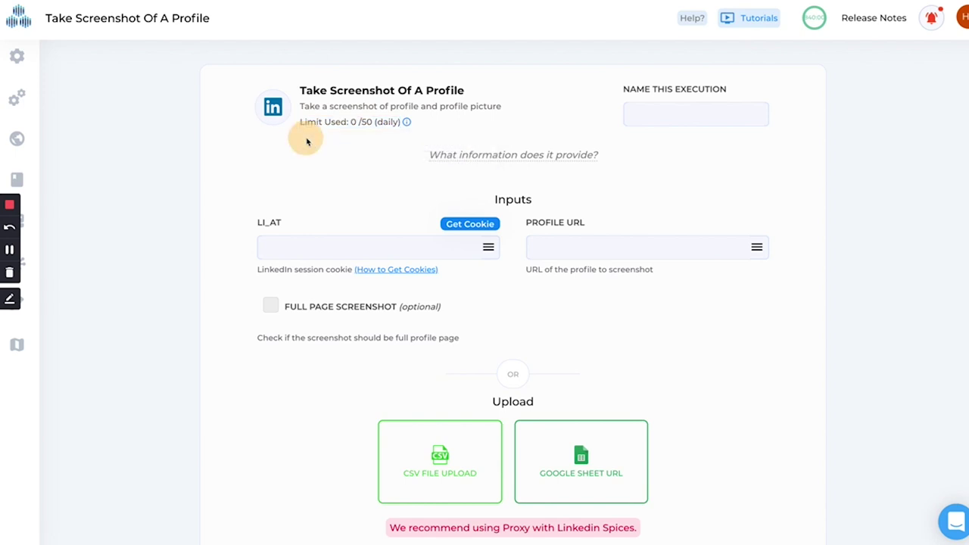
click(492, 155)
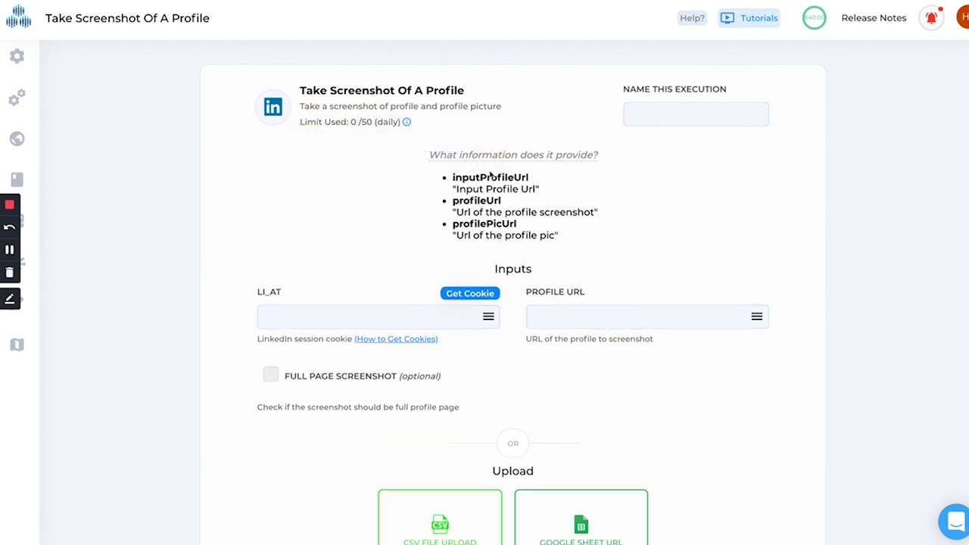
click(489, 156)
- Review the execution name, LinkedIn session cookie and CSV or Google Sheet input options
click(645, 111)
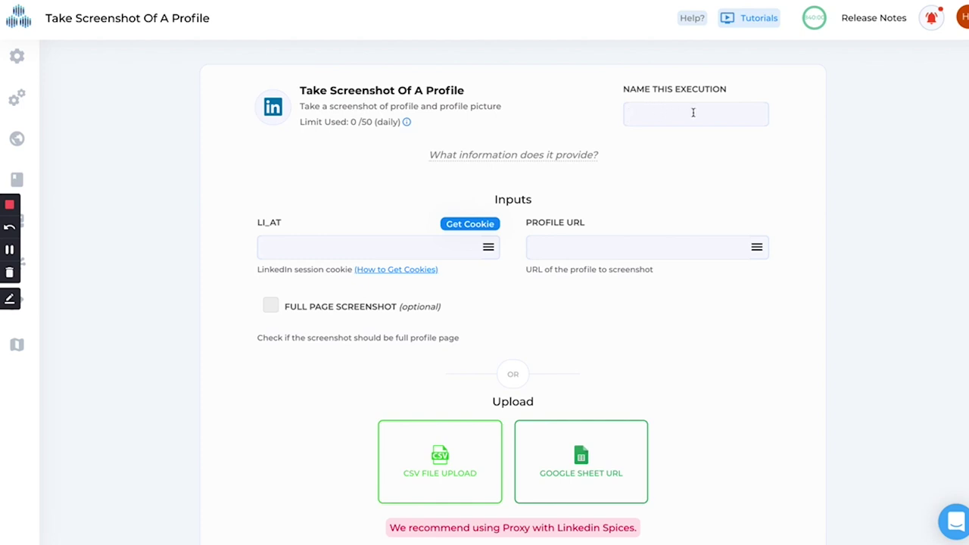
click(299, 242)
scroll(542, 253, down, 1)
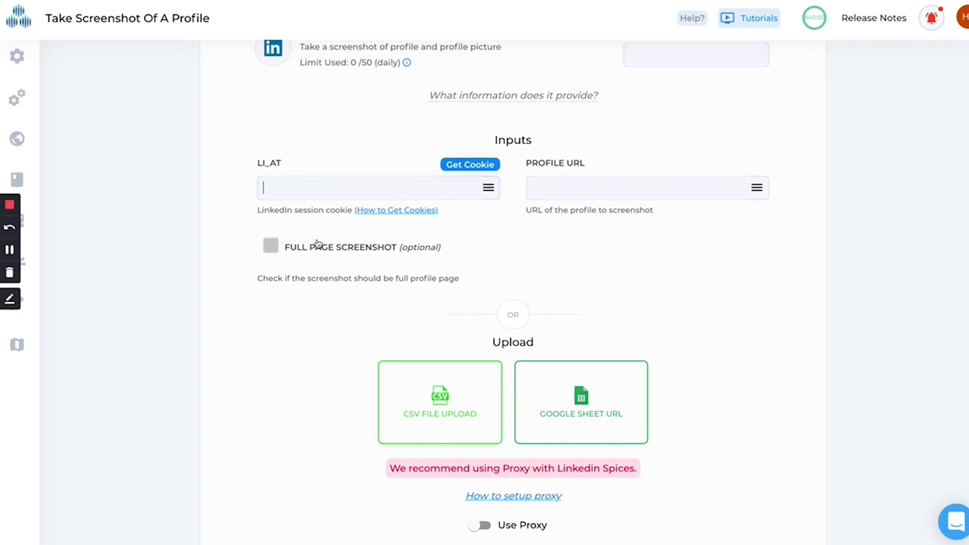
scroll(341, 341, down, 1)
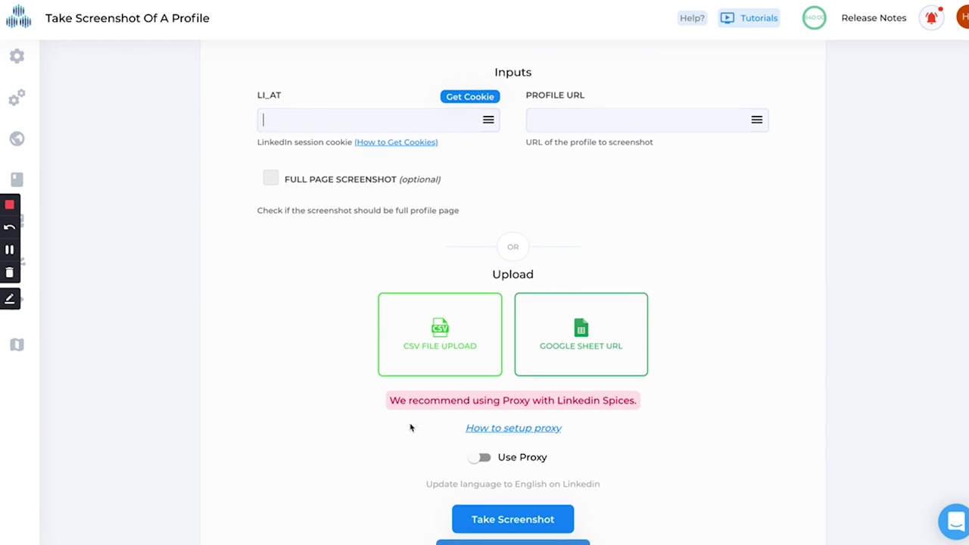
scroll(410, 428, down, 1)
scroll(431, 443, down, 2)
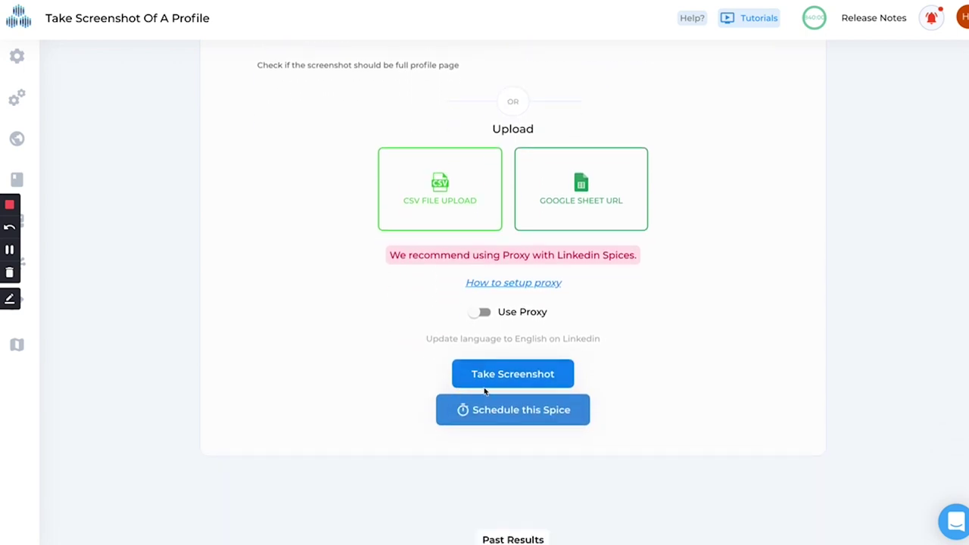
scroll(432, 366, down, 1)
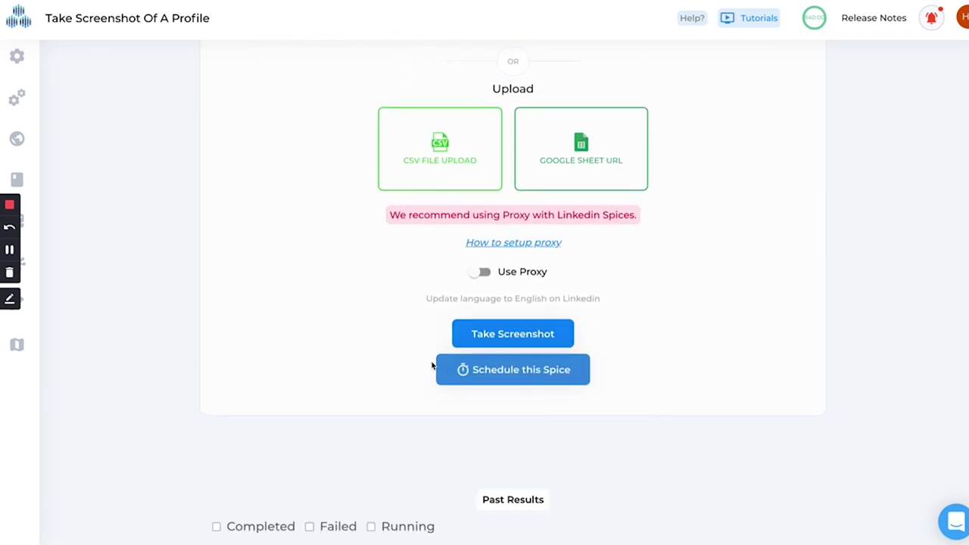
scroll(335, 398, down, 2)
scroll(335, 398, up, 2)
scroll(316, 288, up, 5)
- Browse past spice runs and open the Quora followers run's result table
mouse_move(30, 72)
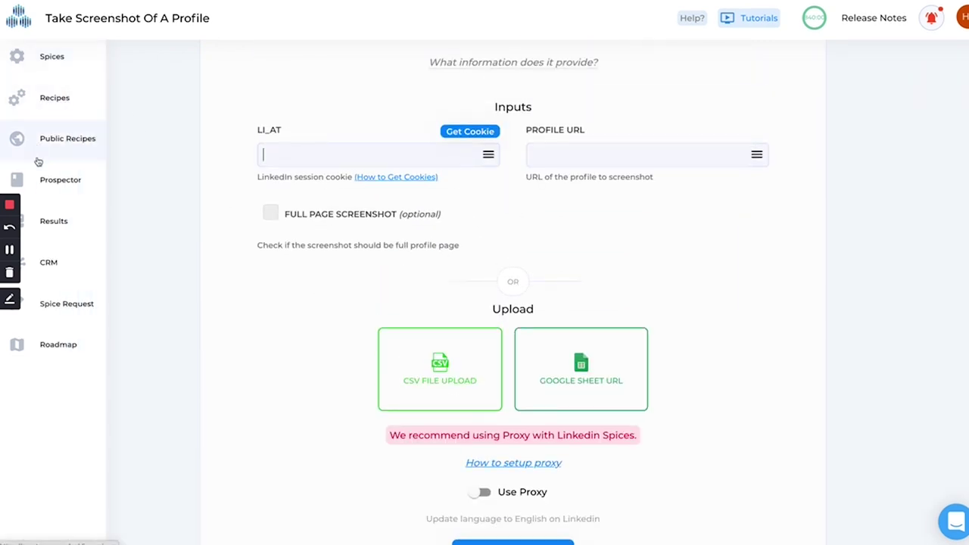
click(53, 220)
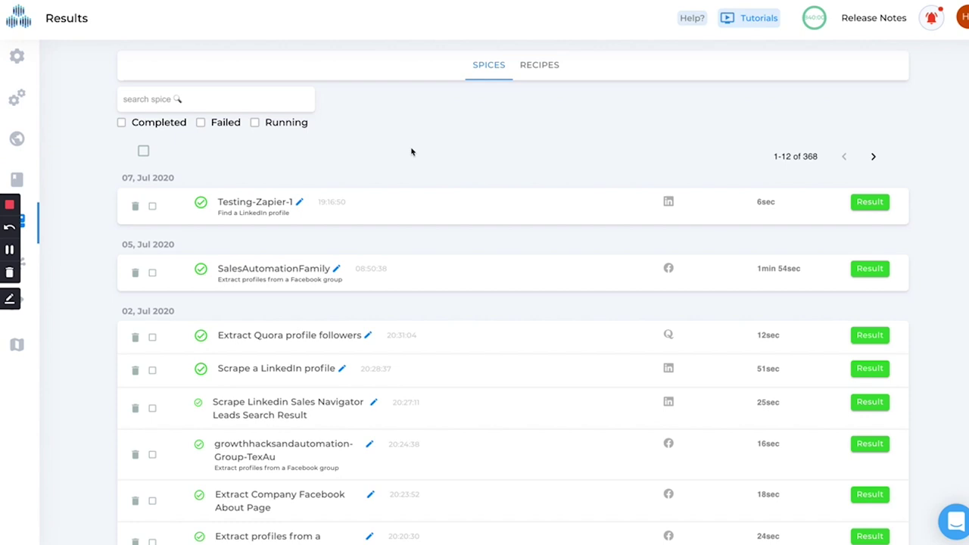
scroll(364, 368, down, 5)
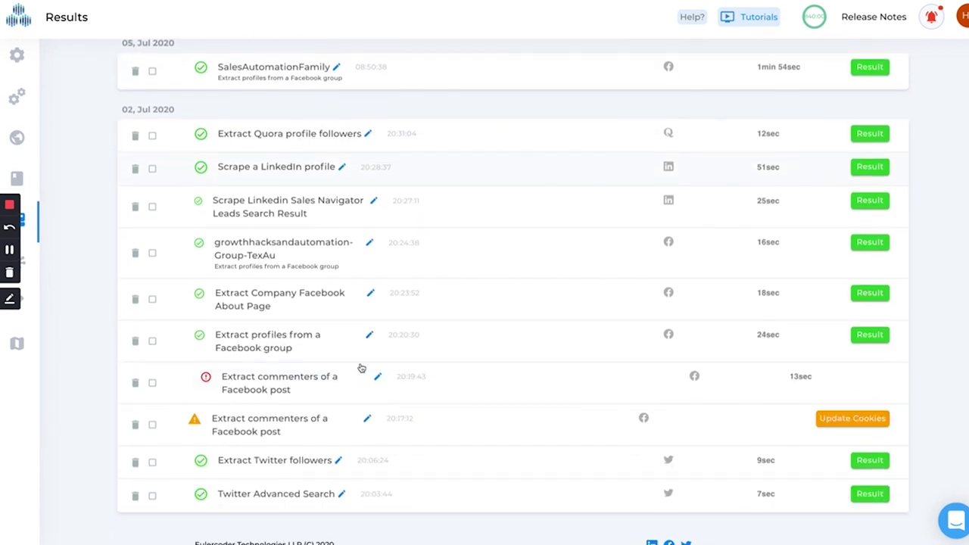
scroll(365, 281, up, 5)
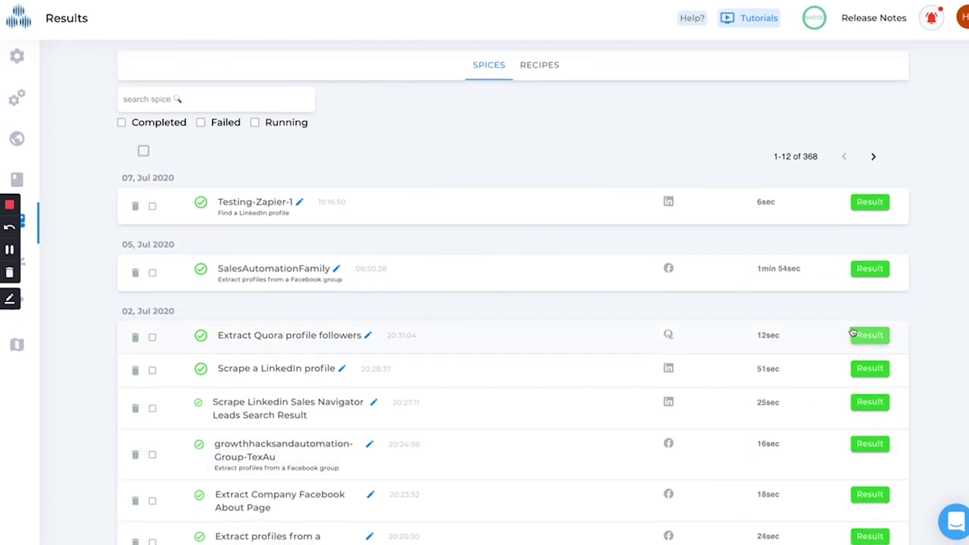
click(863, 335)
click(871, 342)
click(870, 342)
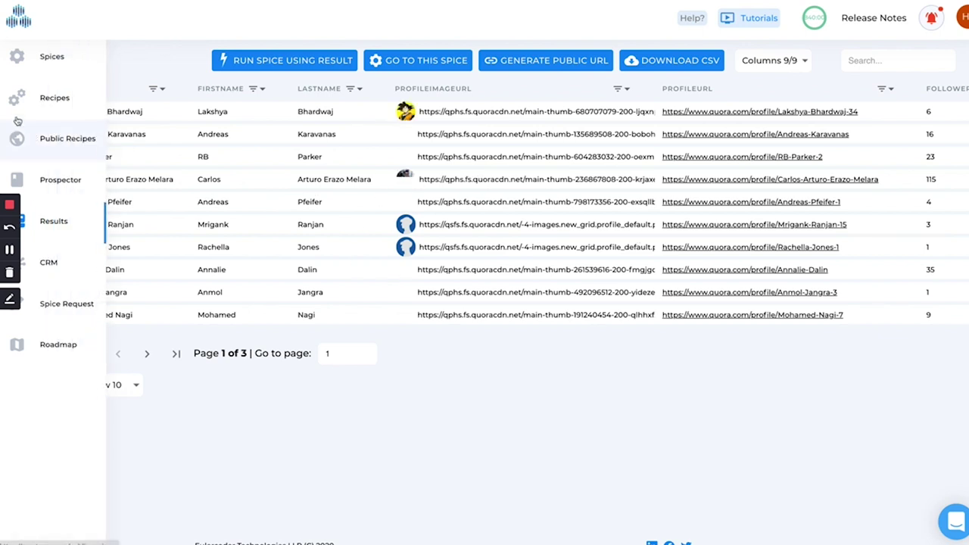
- Check the Quora run's inputs and logs back in Results, then return to Spices
click(43, 219)
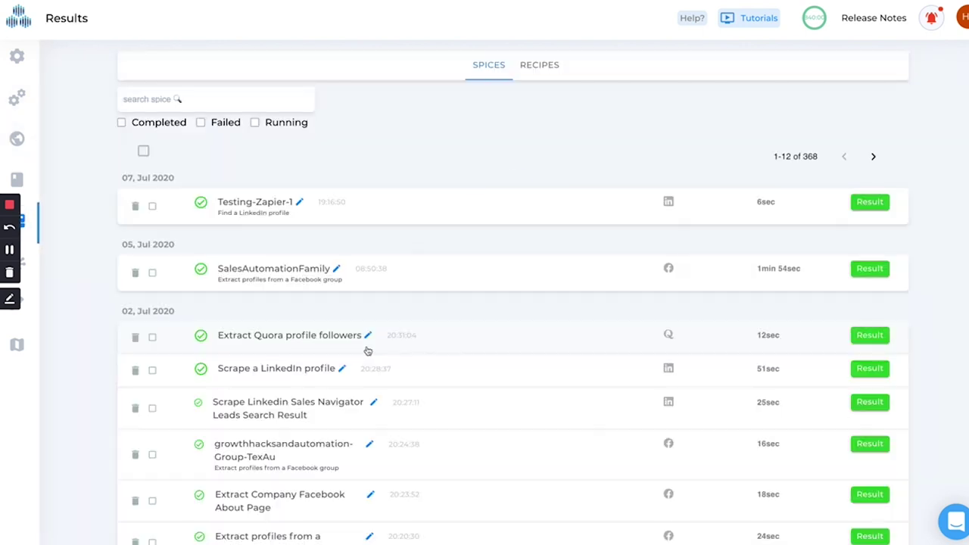
click(278, 330)
scroll(202, 372, down, 1)
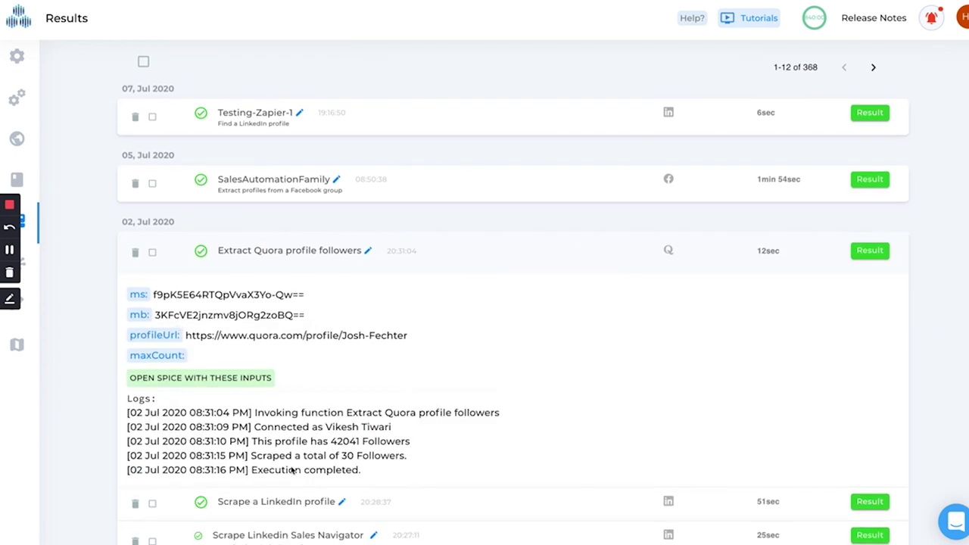
click(234, 250)
click(41, 56)
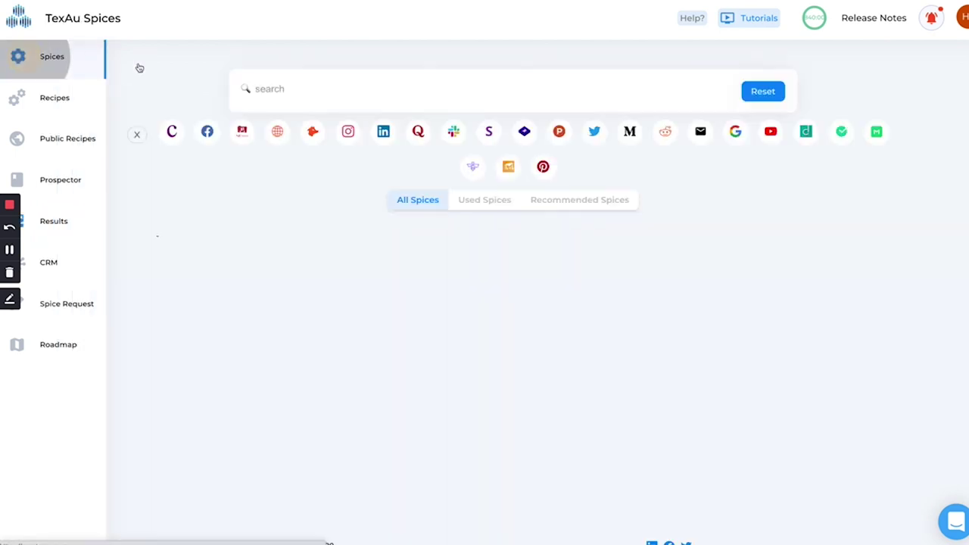
- Open the Zapier-TexAu-Google-Sheet-1 recipe and preview inserting a LinkedIn spice between its steps
click(41, 99)
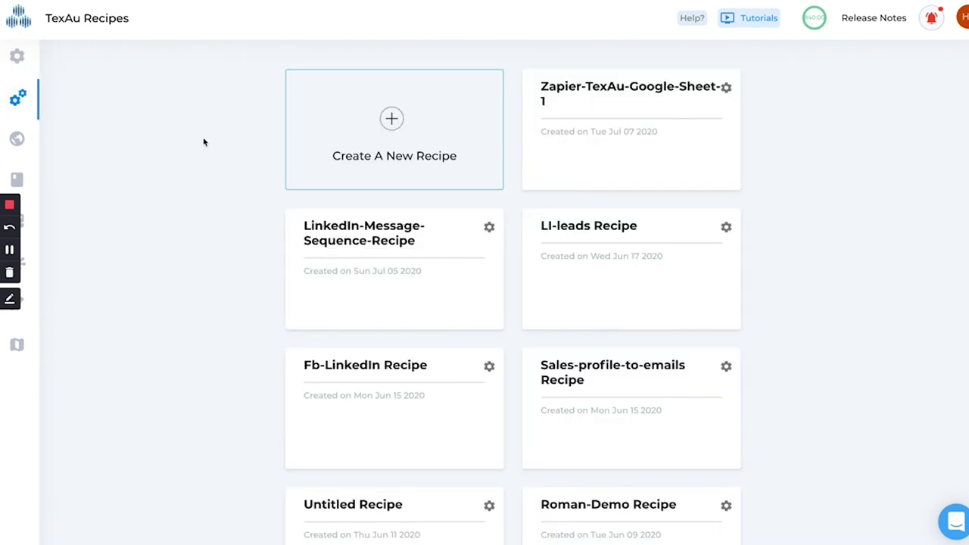
click(605, 106)
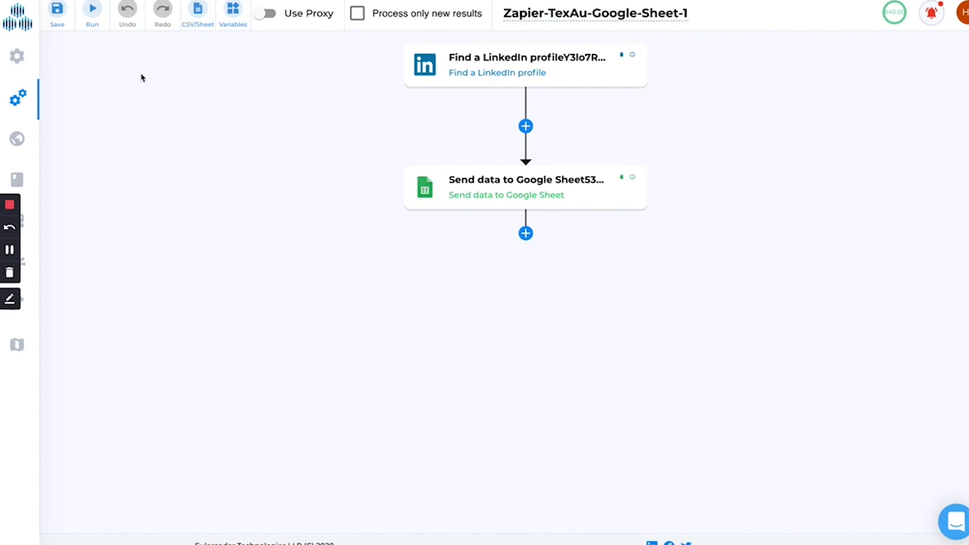
click(491, 61)
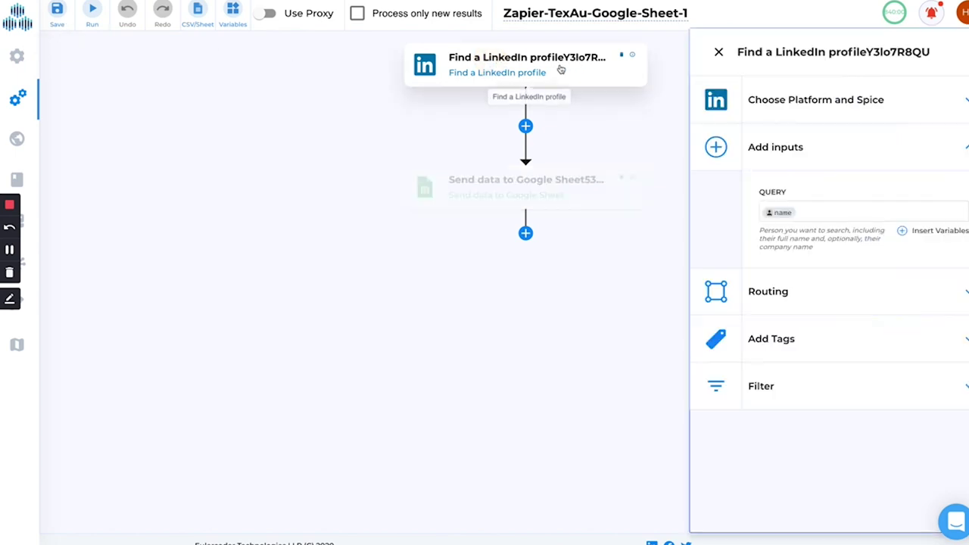
click(526, 127)
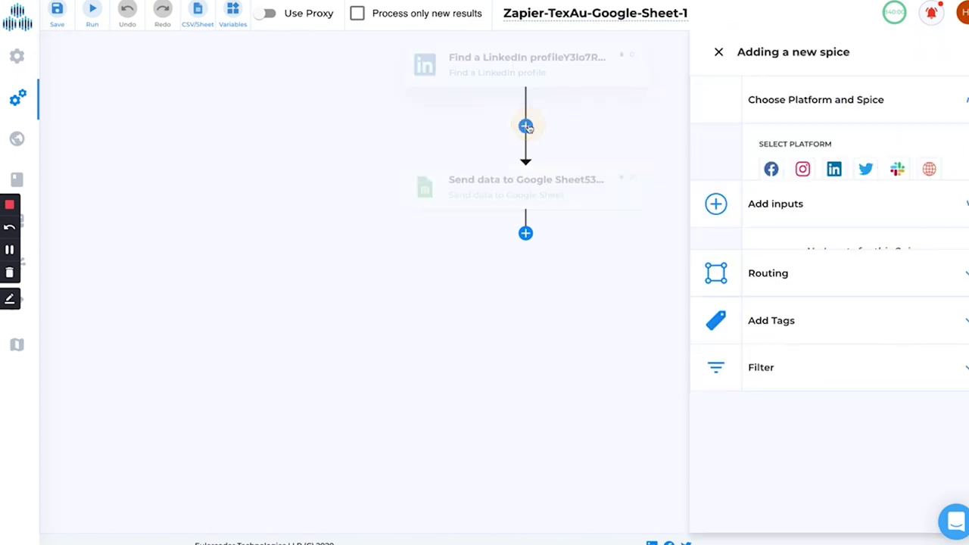
click(834, 171)
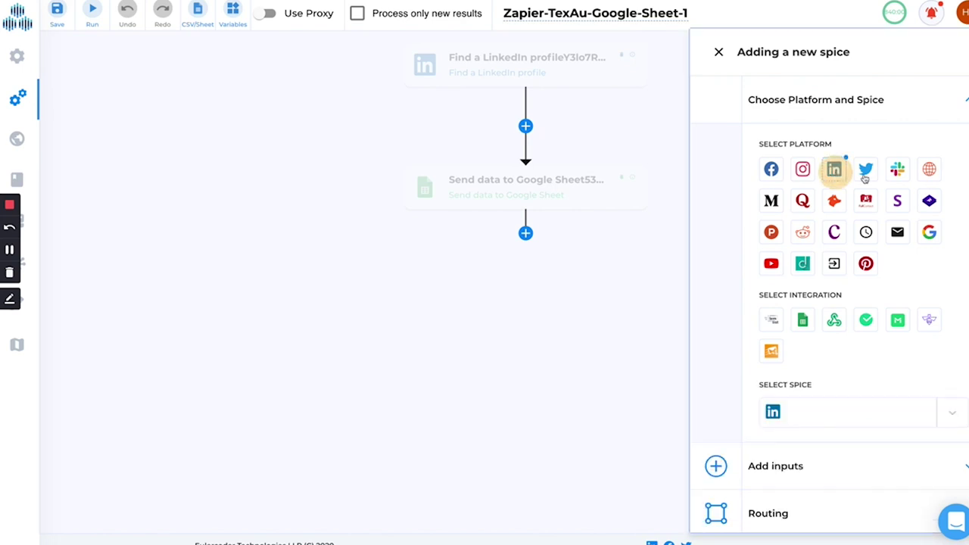
click(801, 409)
click(718, 51)
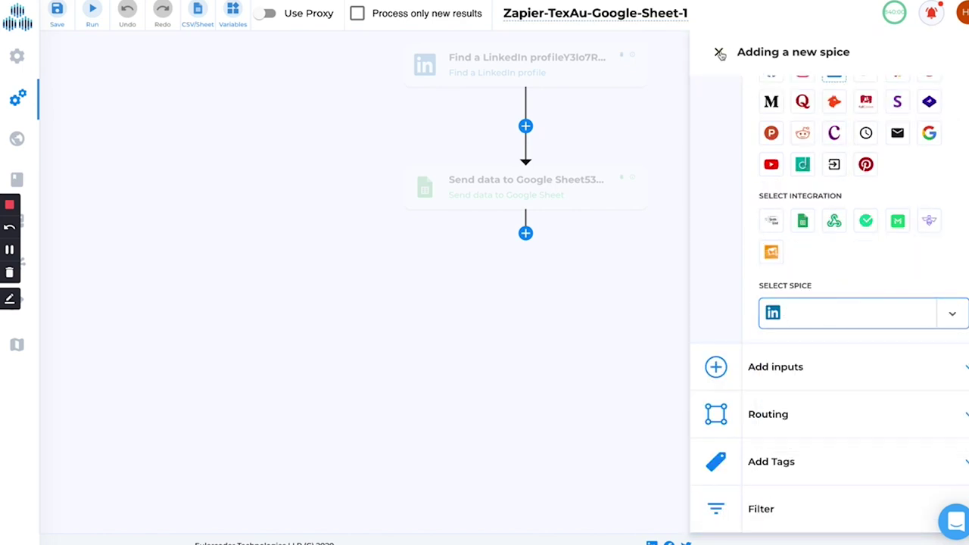
- Inspect the LinkedIn profile and Google Sheet steps' platform and spice settings
click(533, 68)
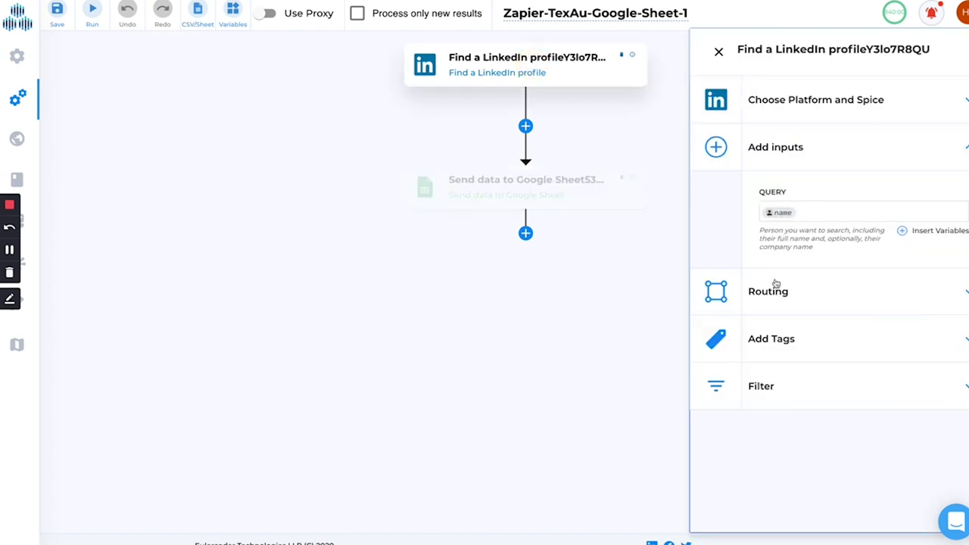
click(519, 191)
click(815, 105)
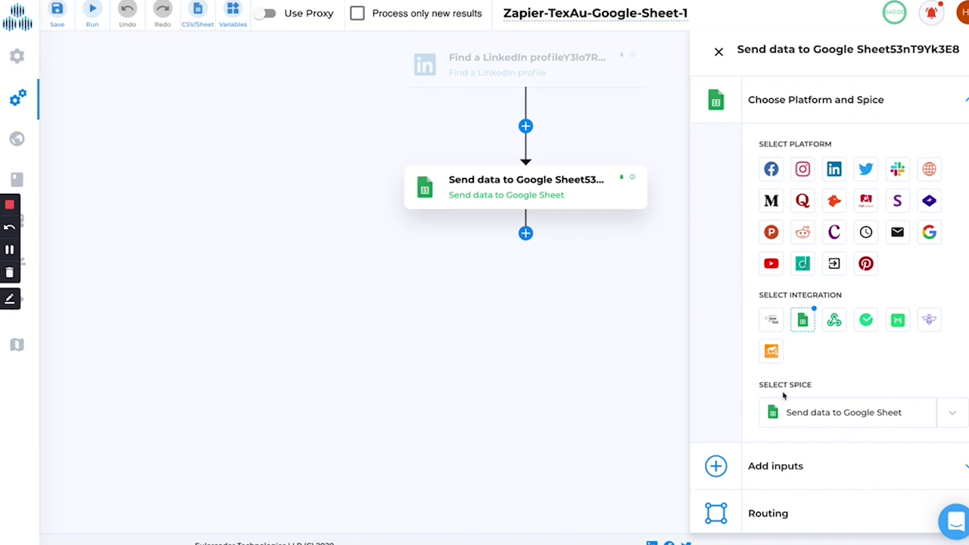
click(718, 52)
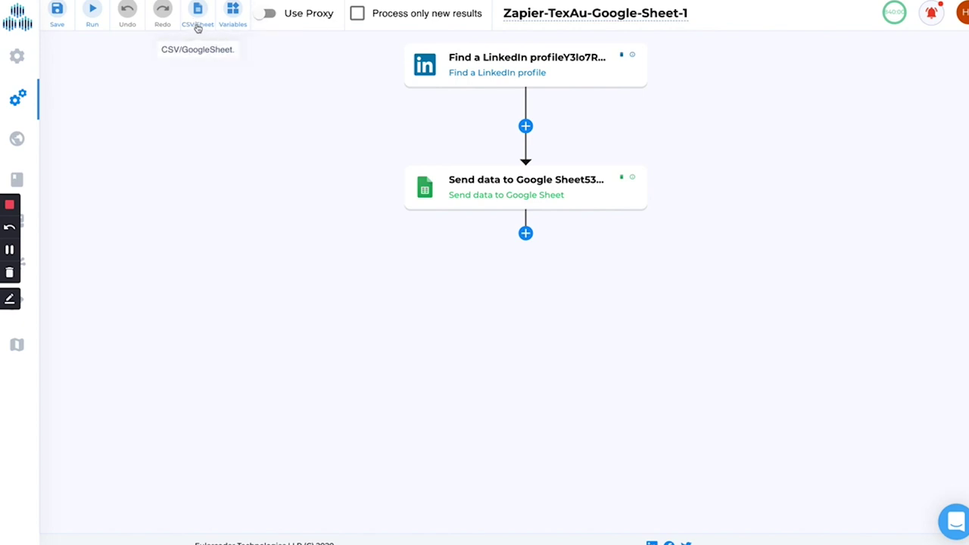
- Select the word Google in the recipe title
click(519, 13)
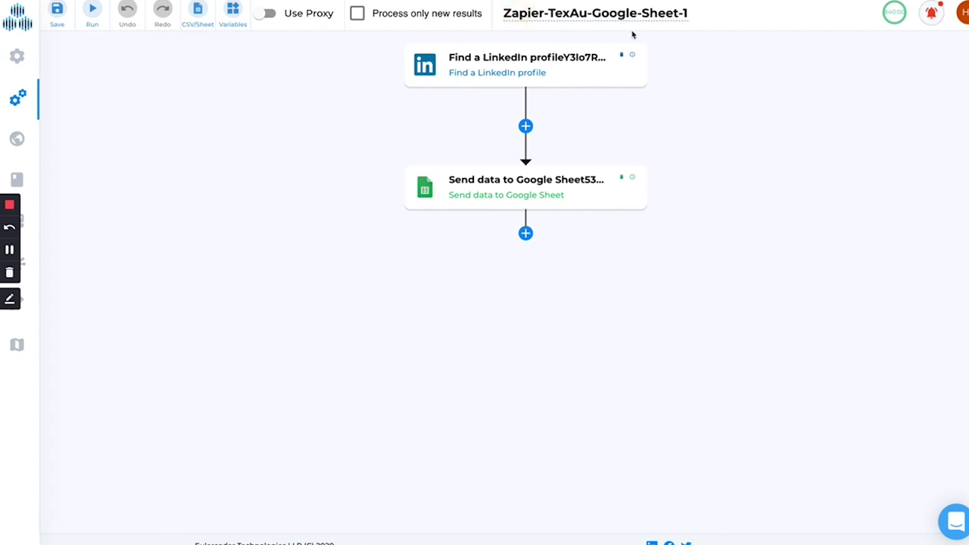
click(563, 12)
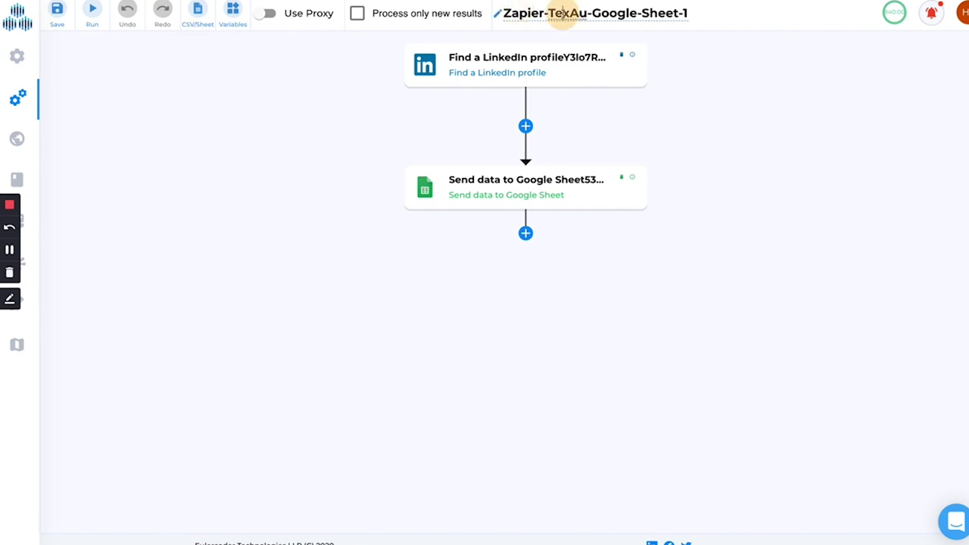
double_click(613, 13)
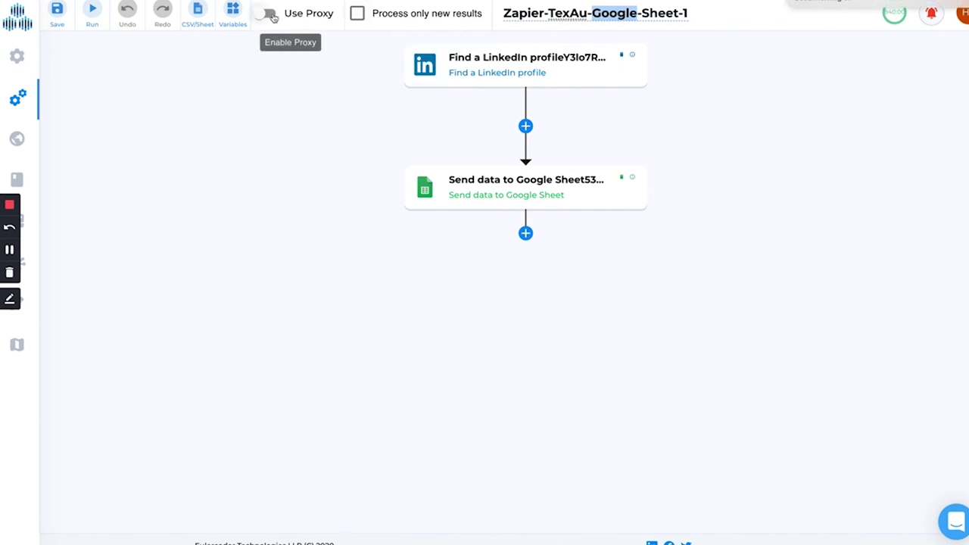
- Move from the recipe editor to Recipes, Spices, and back to the Recipes list
mouse_move(25, 64)
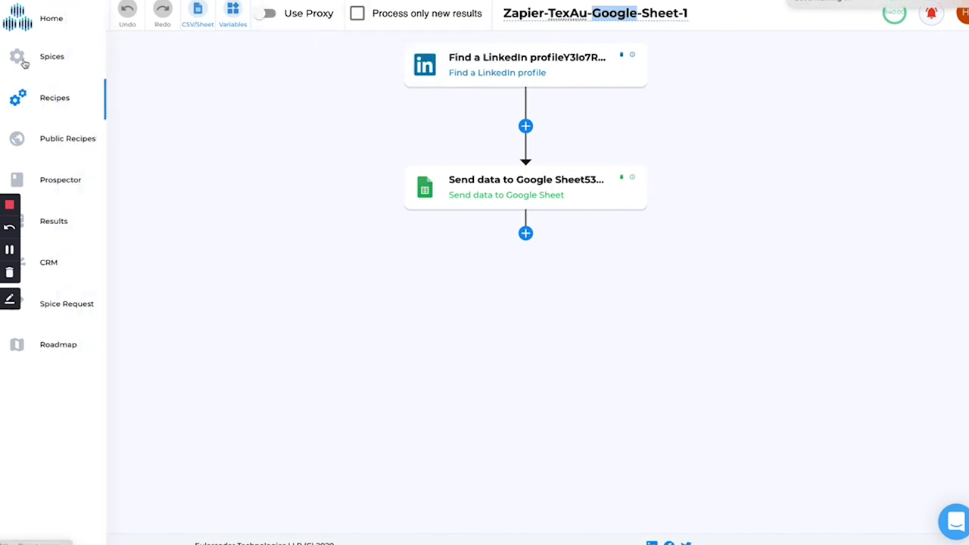
click(33, 98)
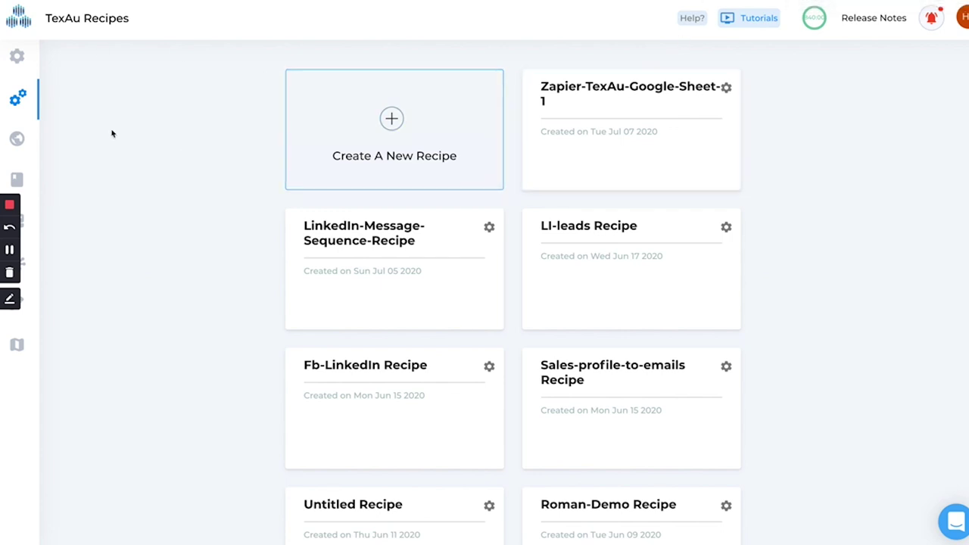
click(76, 57)
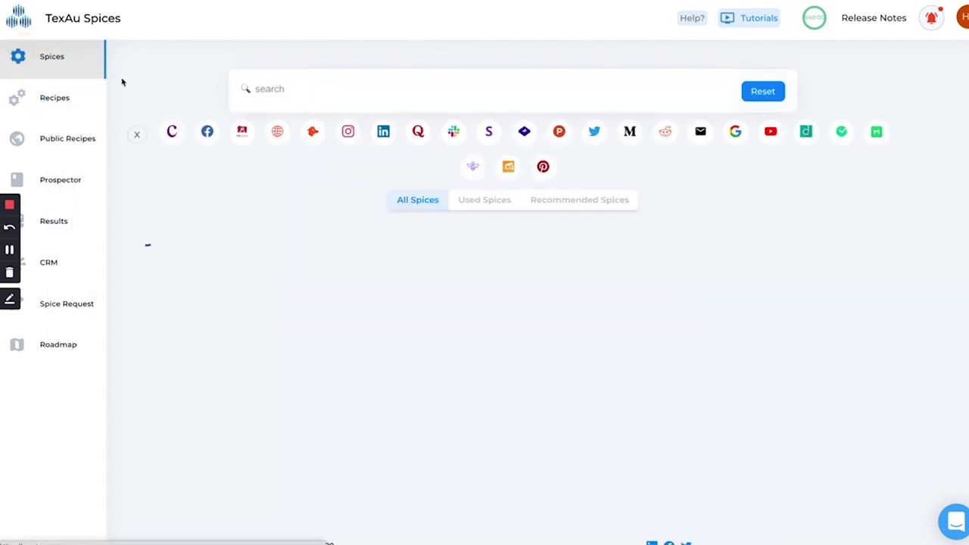
click(36, 98)
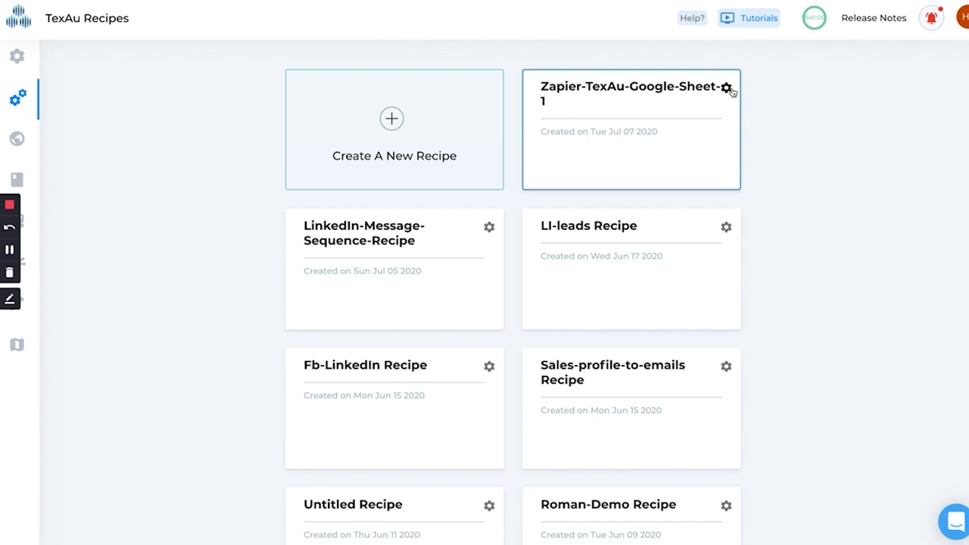
click(726, 89)
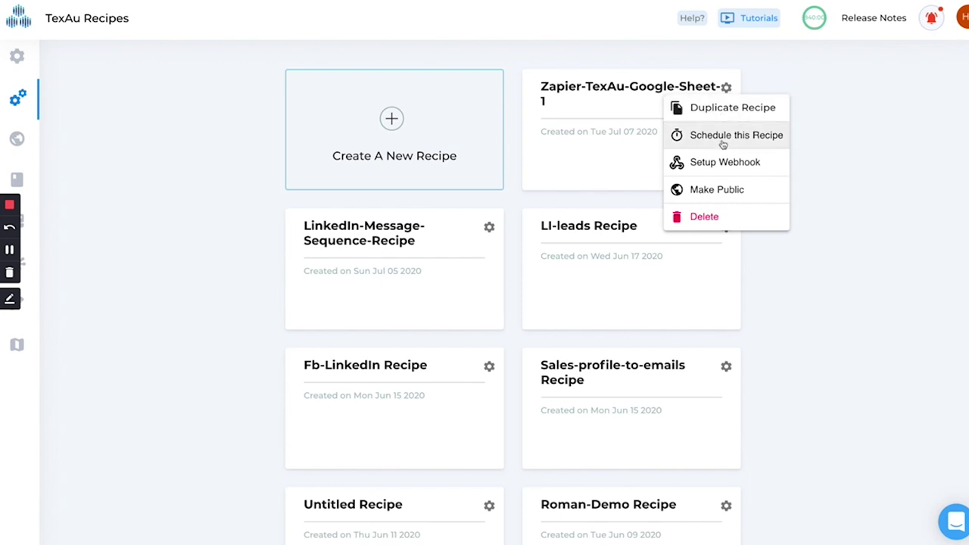
click(723, 136)
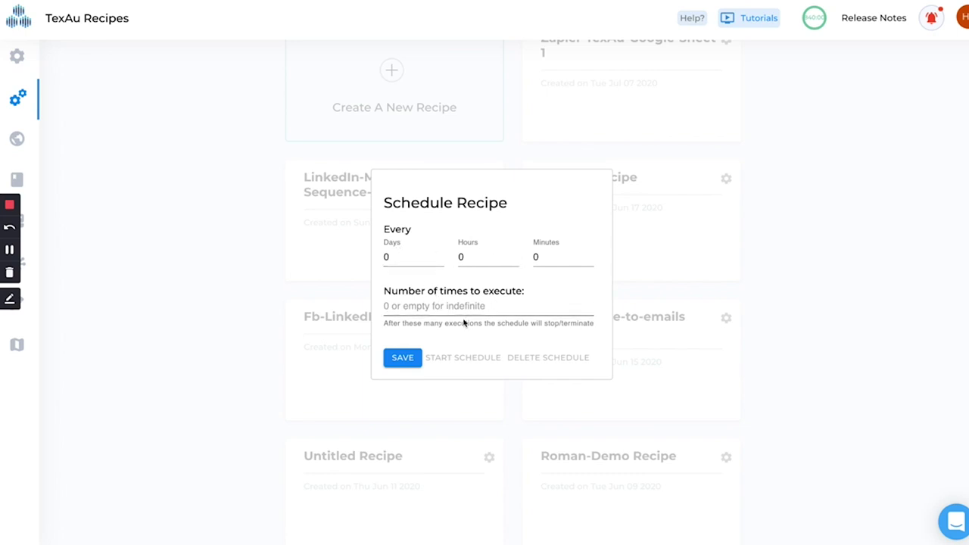
click(767, 155)
scroll(742, 140, up, 1)
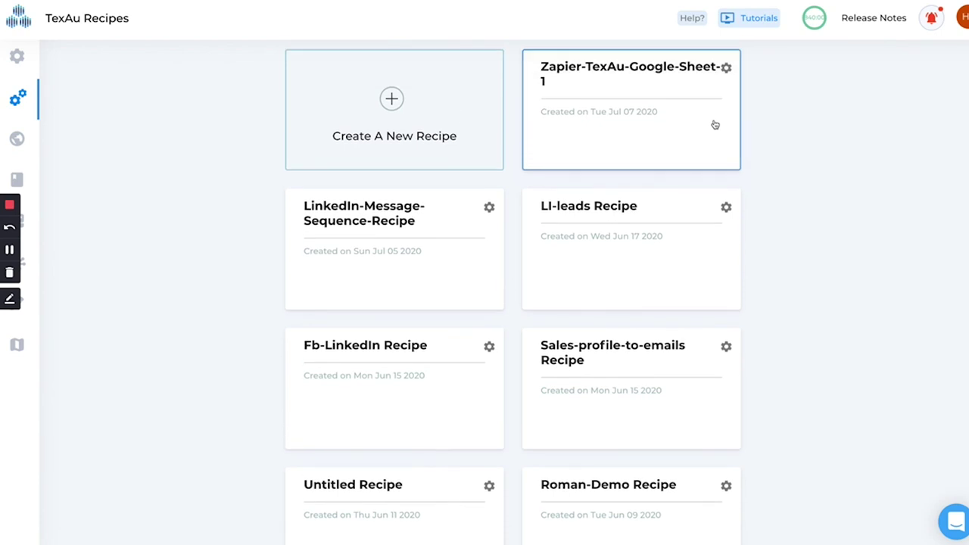
click(726, 81)
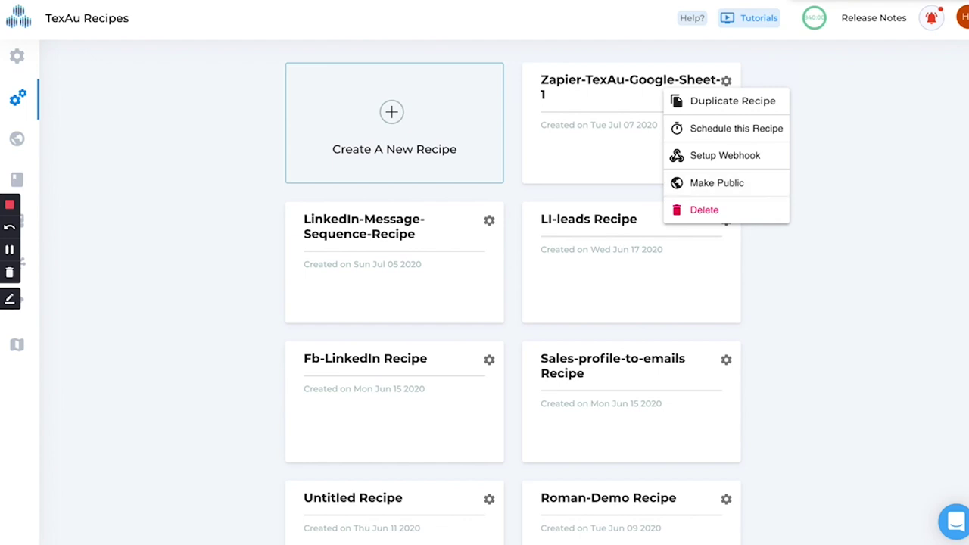
click(834, 108)
scroll(834, 110, down, 1)
scroll(628, 142, up, 1)
scroll(629, 142, down, 1)
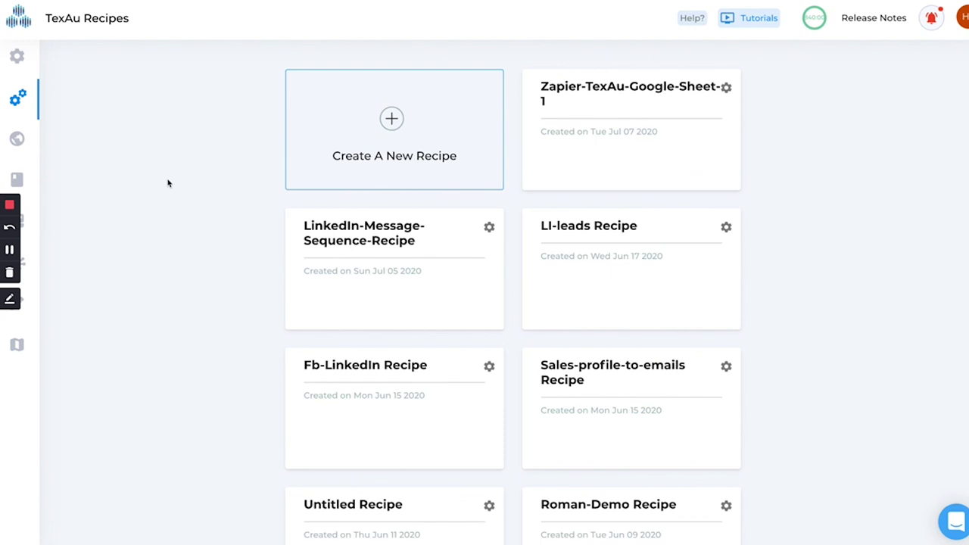
- View the TexAu Spices catalogue listing all available spices
click(20, 56)
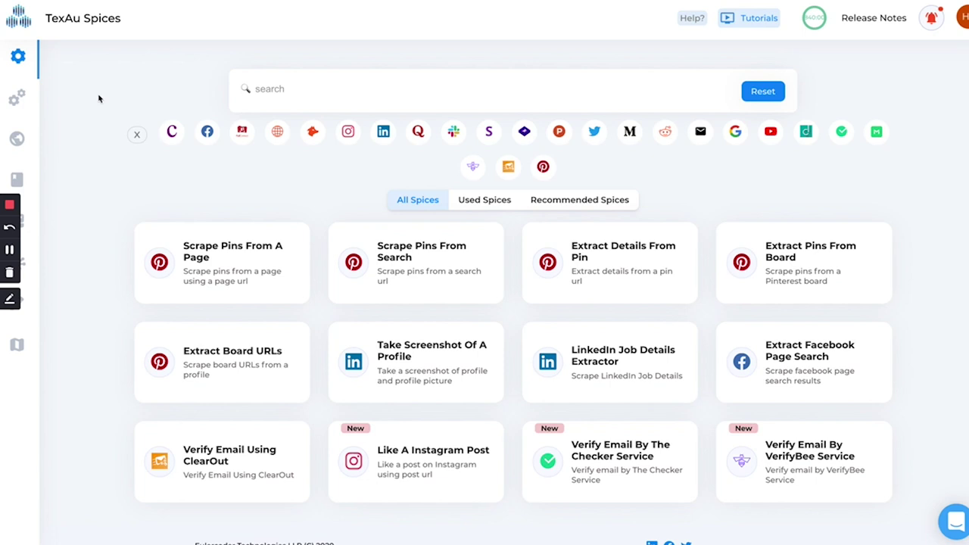
mouse_move(28, 92)
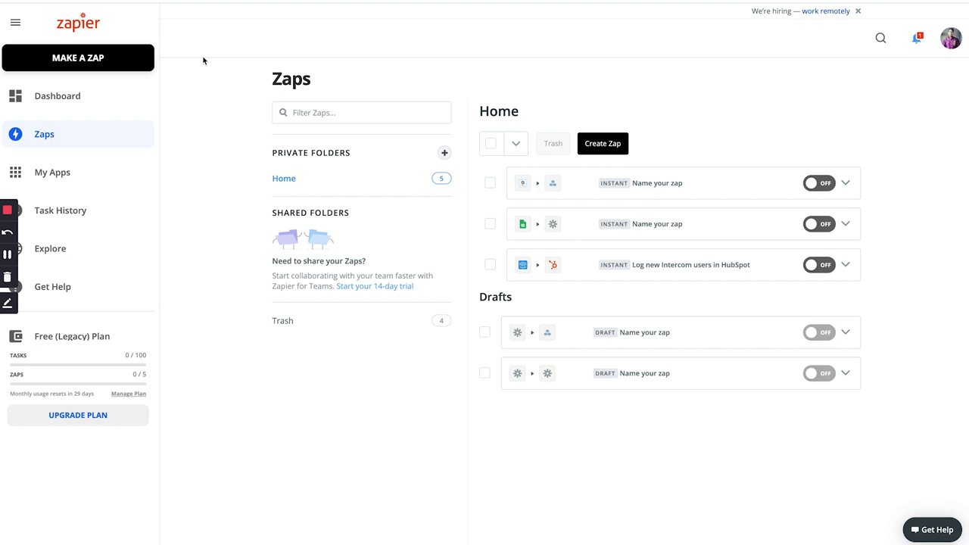
key(ctrl+Tab)
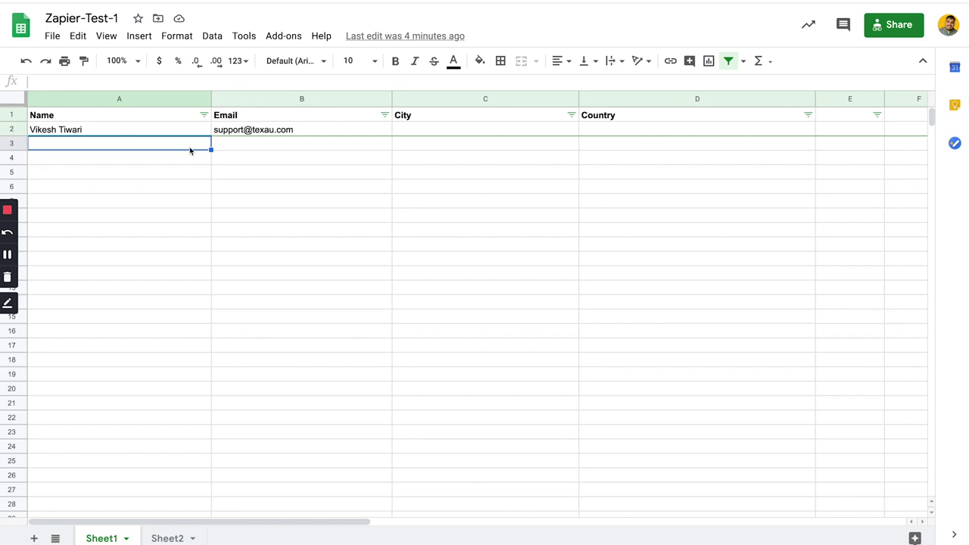
key(ctrl+Tab)
click(237, 124)
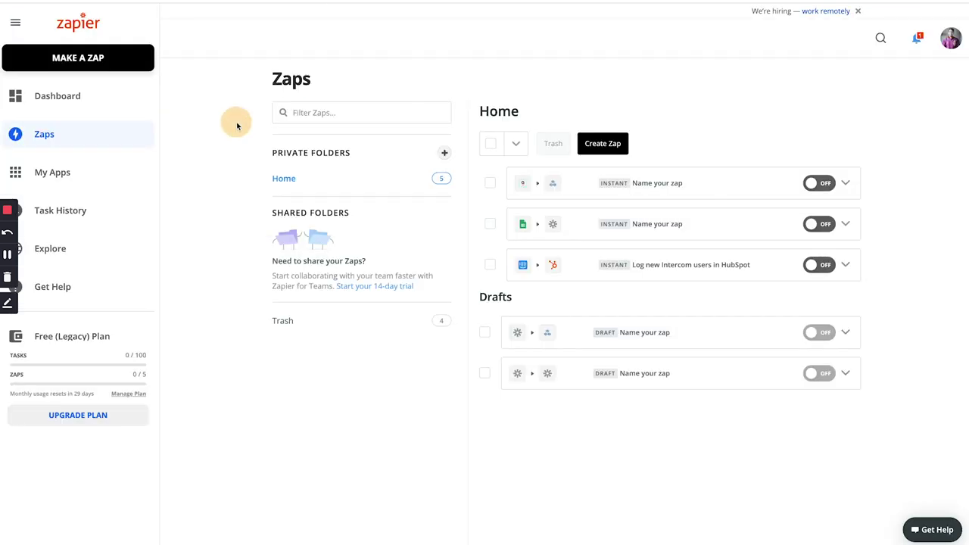
- Start a new zap with a Google Sheets New Spreadsheet Row trigger on the connected account
click(603, 148)
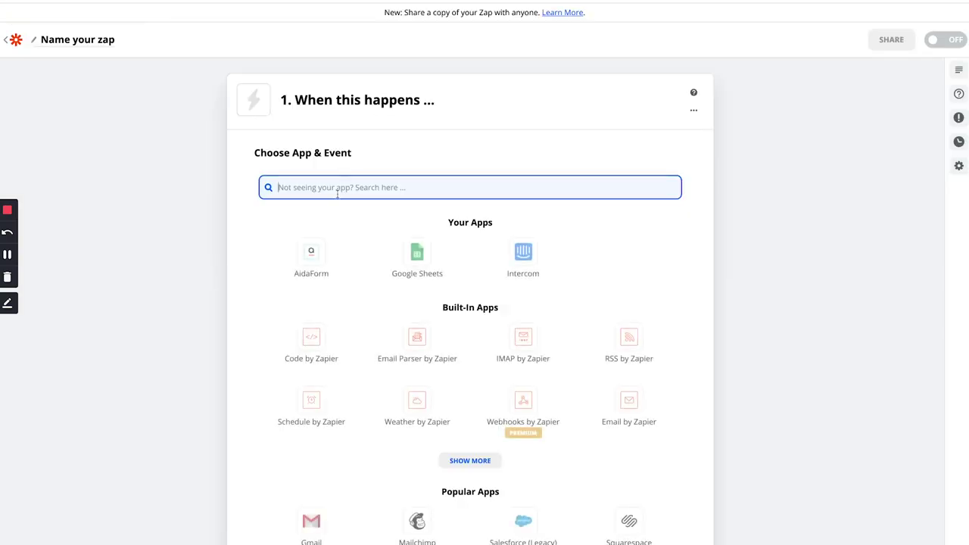
click(416, 262)
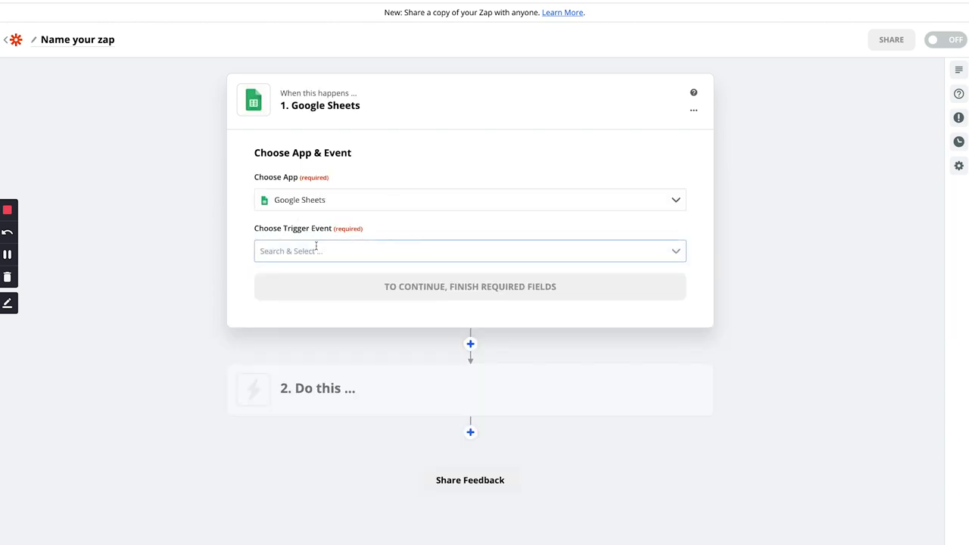
click(308, 253)
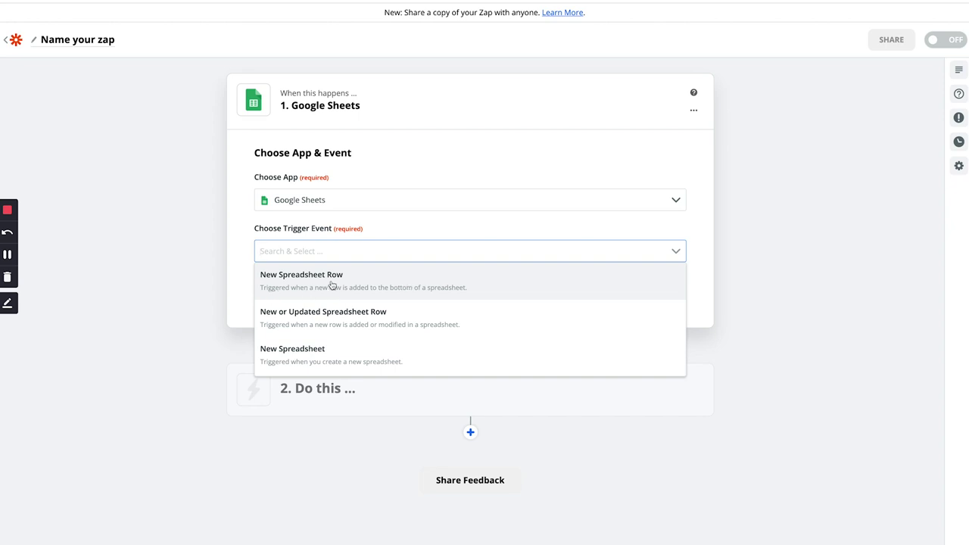
click(270, 280)
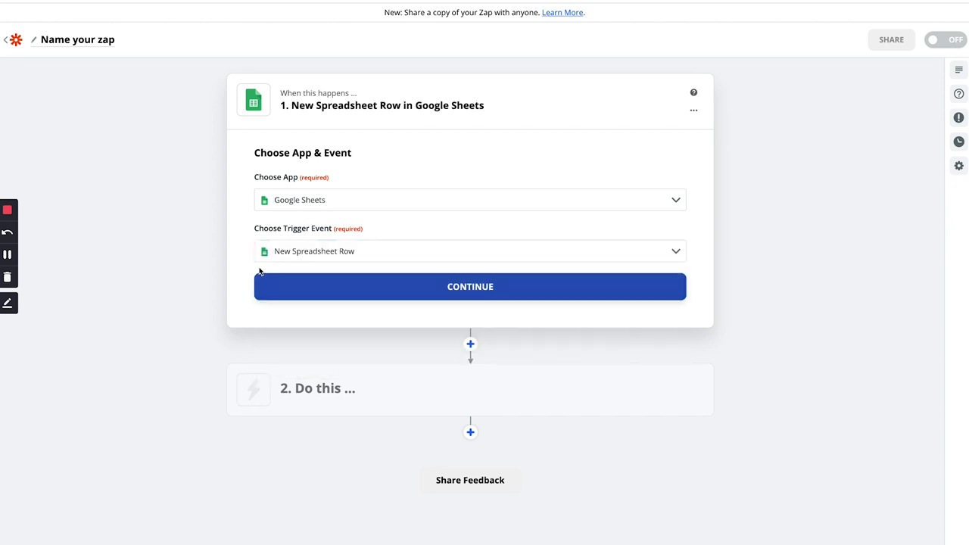
click(339, 287)
click(299, 227)
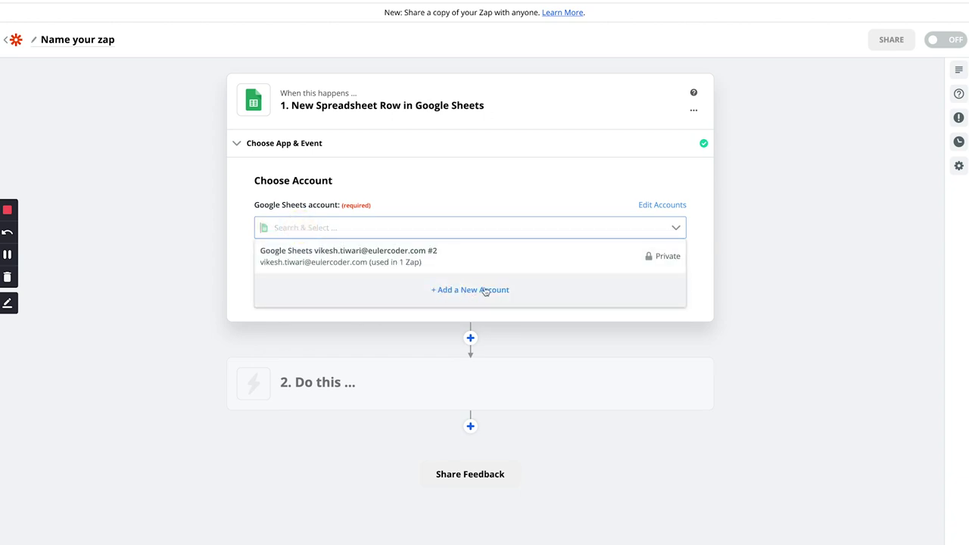
click(392, 260)
click(362, 291)
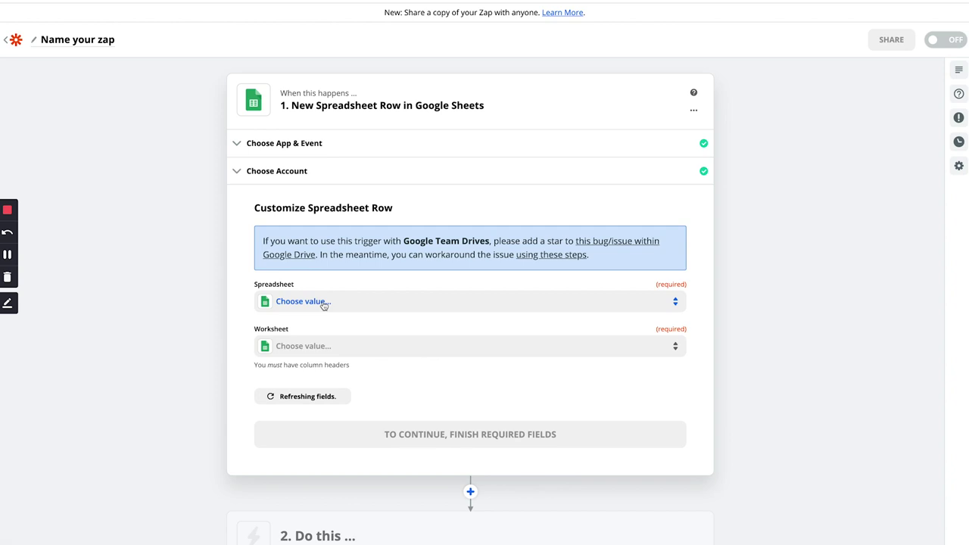
- Choose spreadsheet Zapier-Test-1 and worksheet Sheet1, then switch to that spreadsheet's tab
click(323, 301)
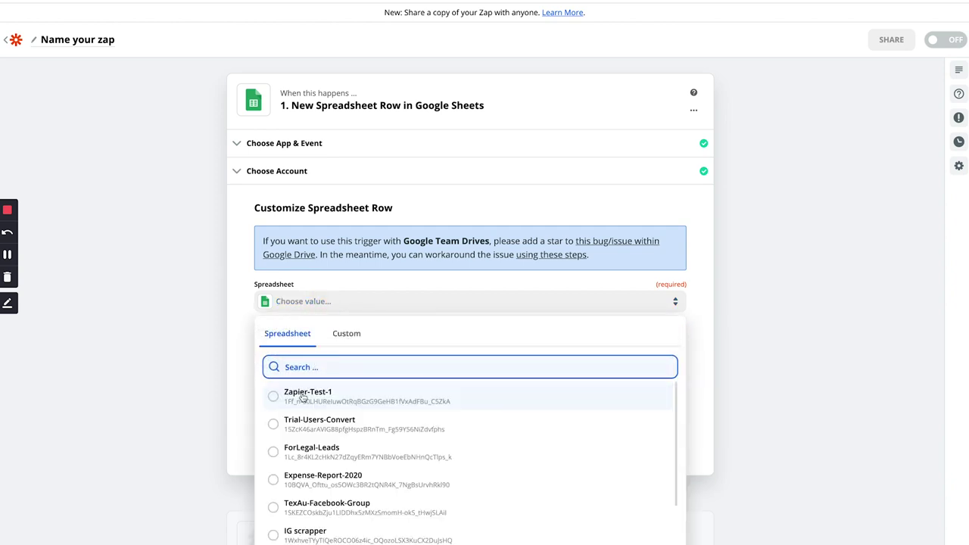
click(301, 397)
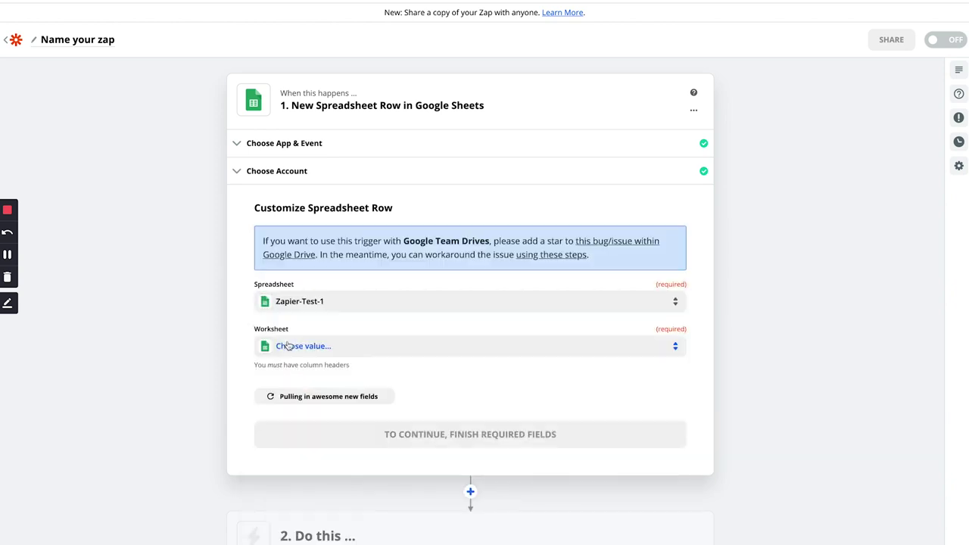
click(328, 346)
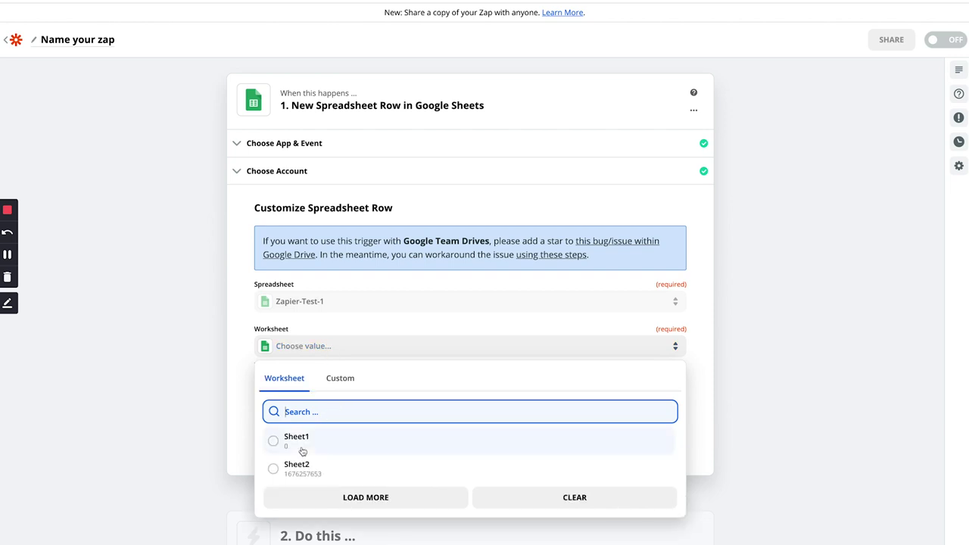
click(288, 445)
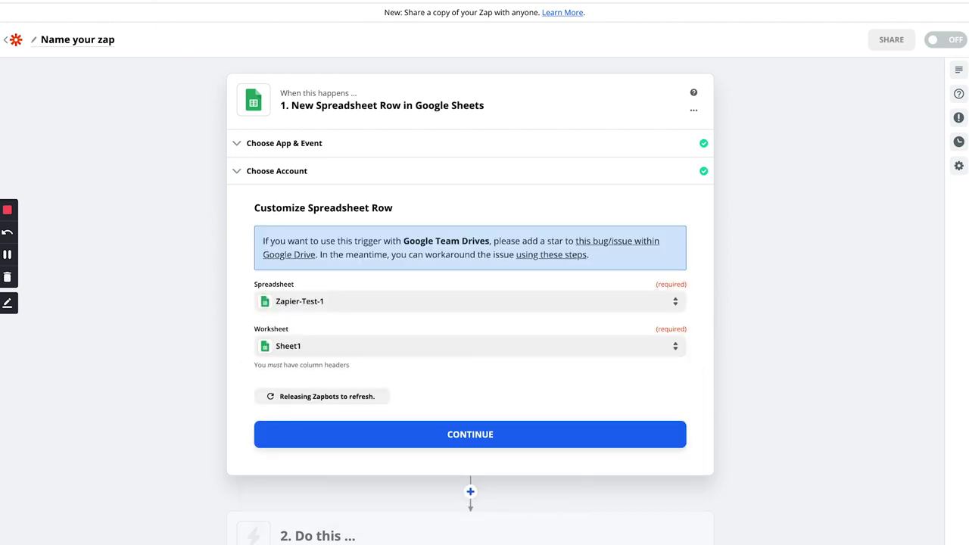
key(ctrl+Tab)
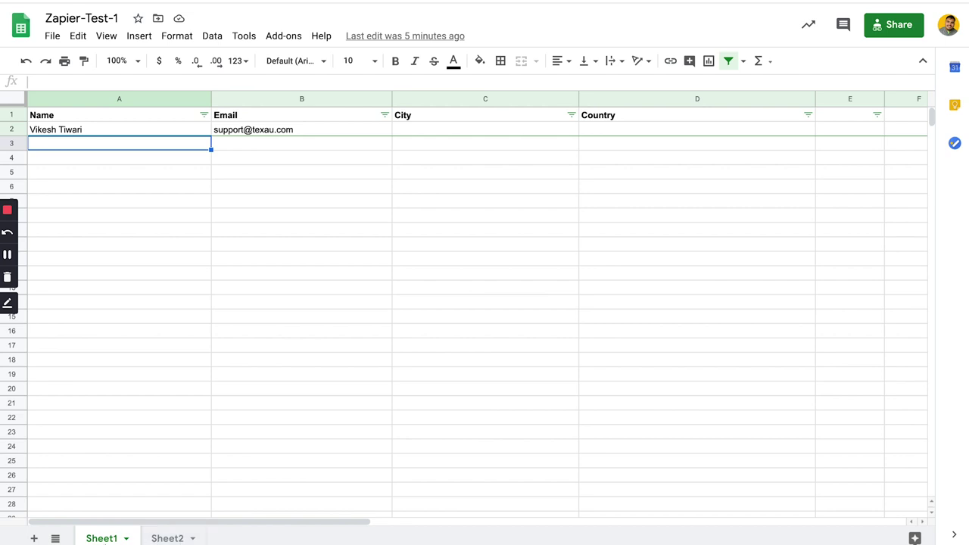
- Compare the Sheet1 and Sheet2 column headers in Zapier-Test-1, then go back to Zapier
click(166, 538)
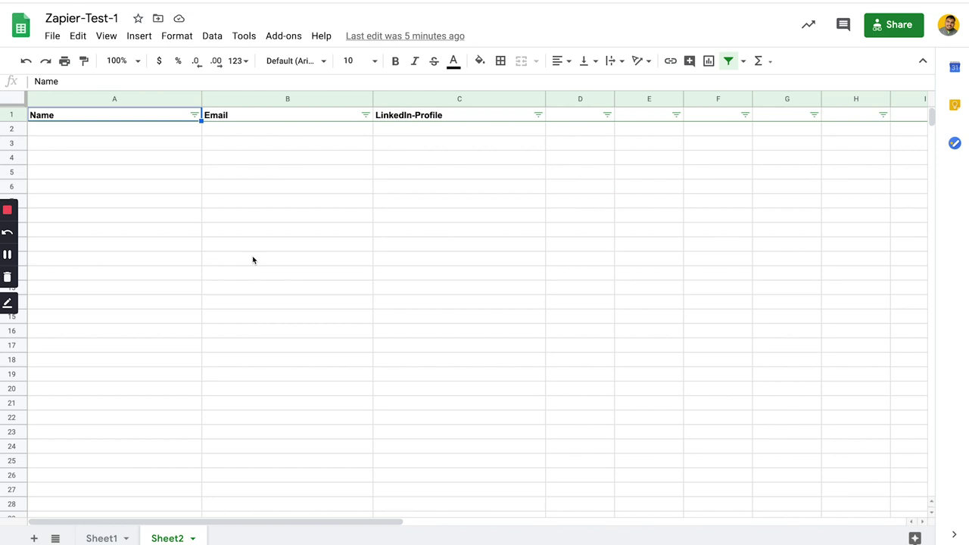
click(104, 537)
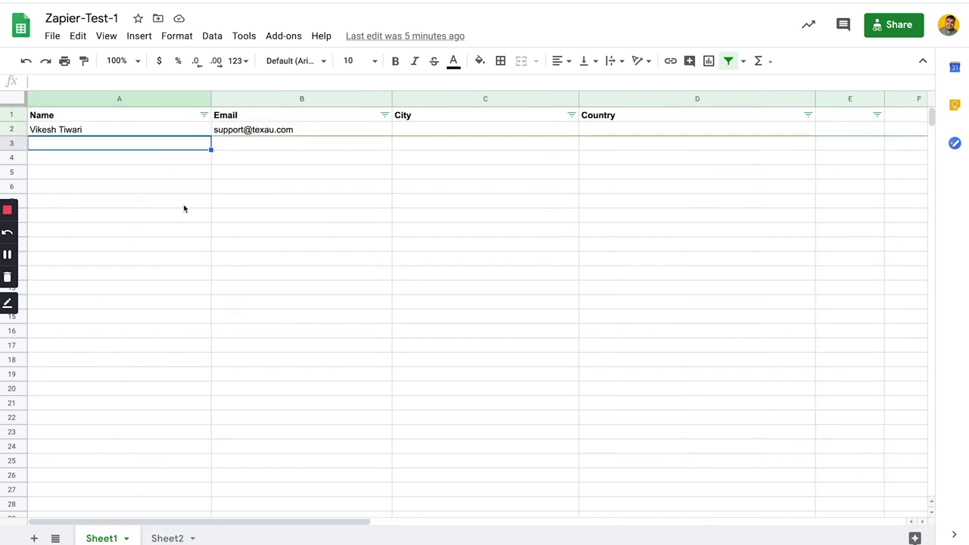
click(167, 538)
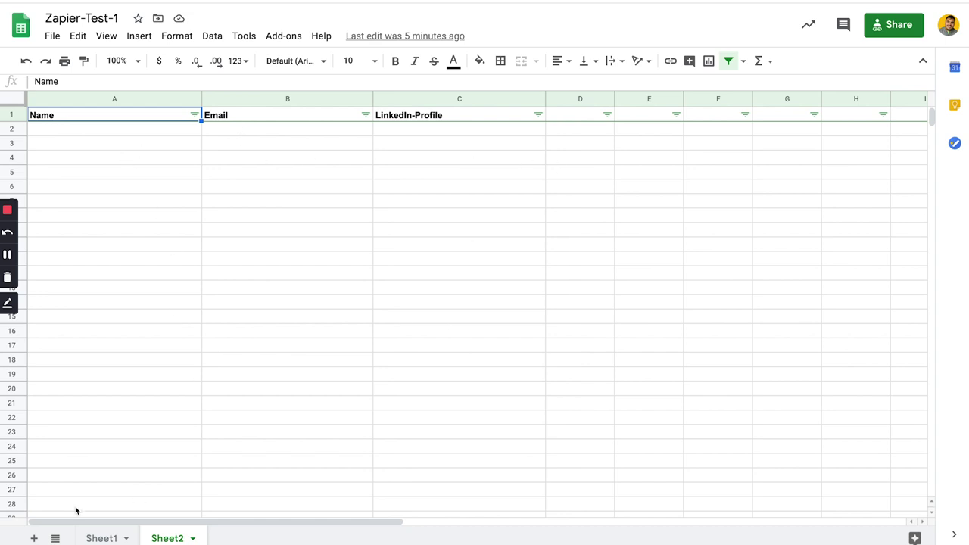
click(104, 536)
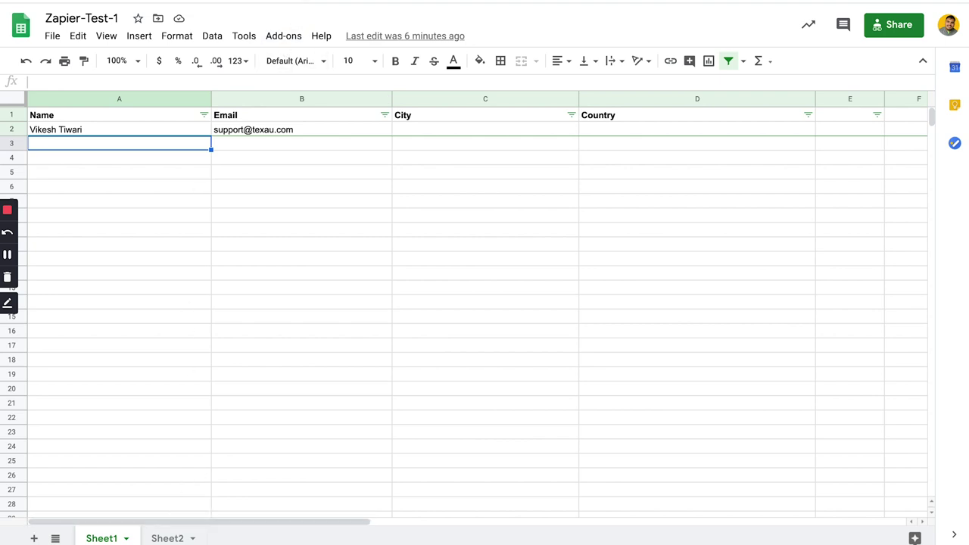
key(ctrl+Tab)
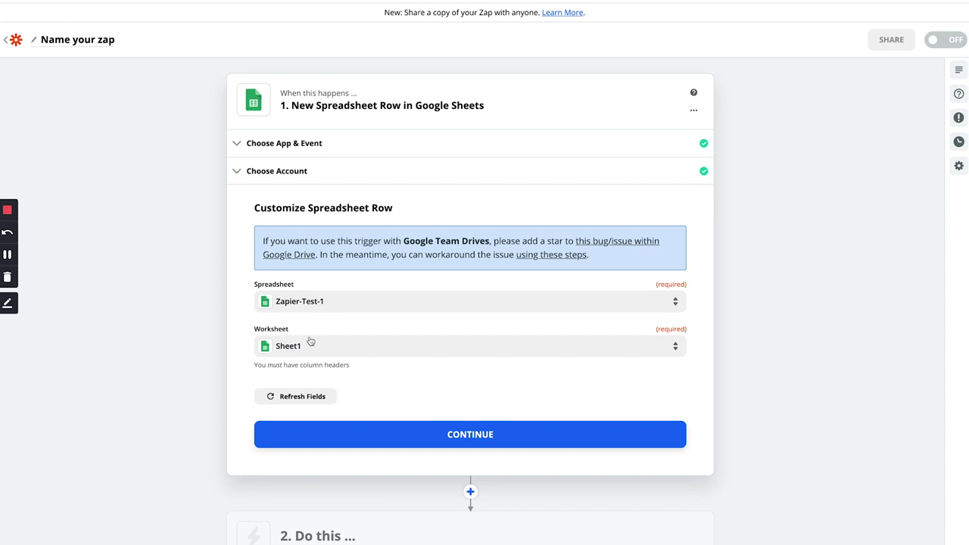
- Refresh the worksheet fields and test the trigger to find sample row 2, then continue
click(306, 394)
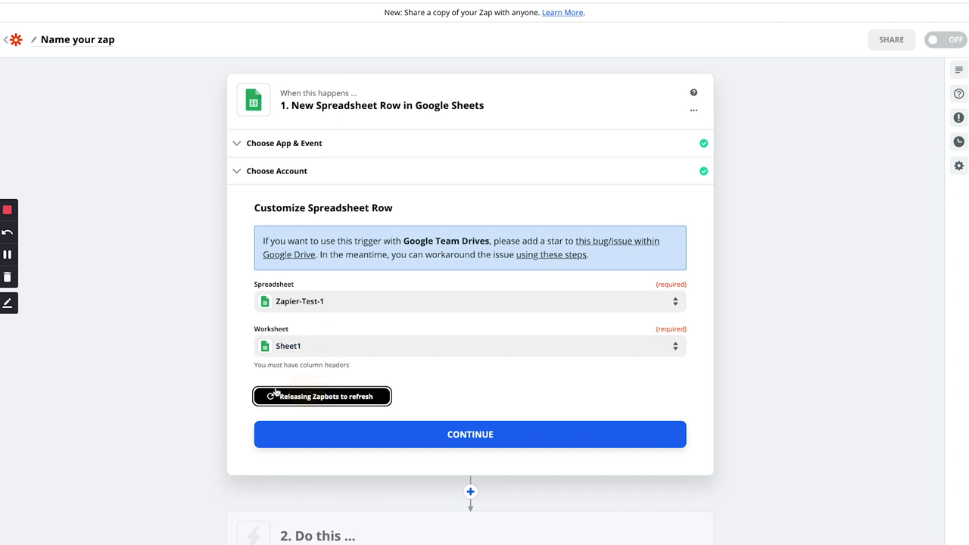
click(400, 432)
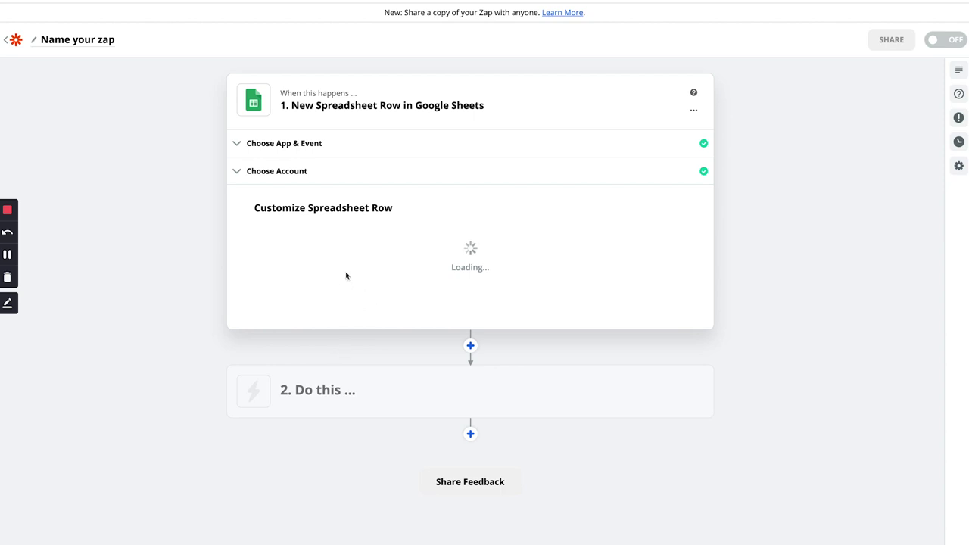
click(455, 420)
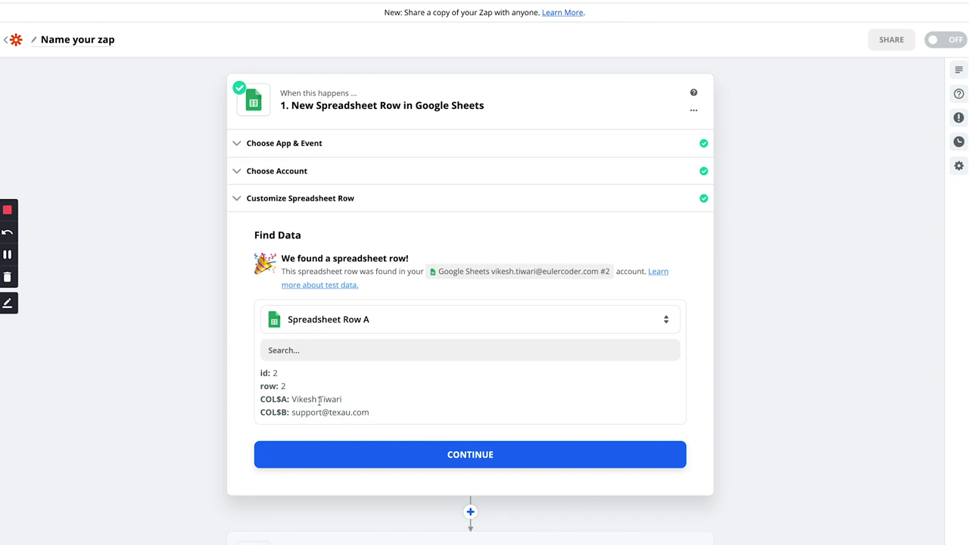
click(402, 454)
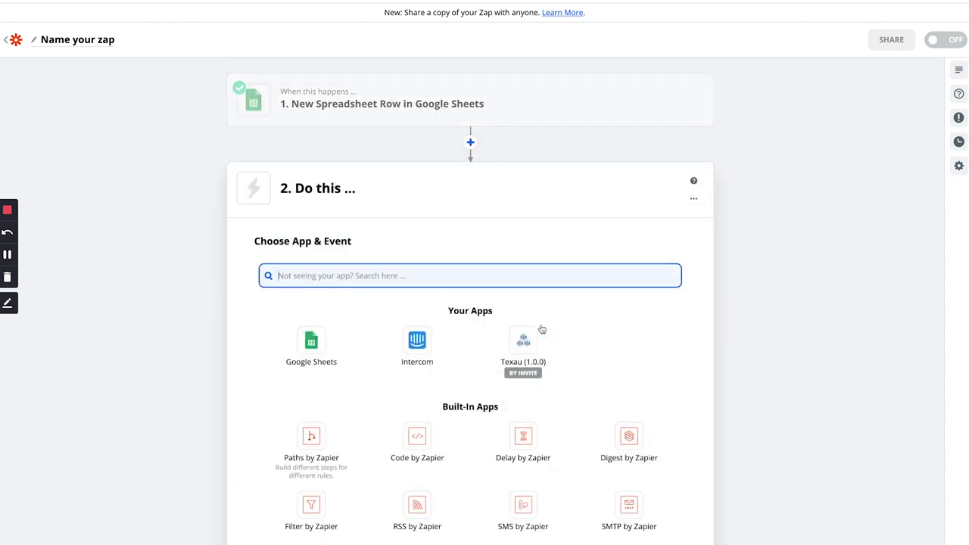
- Set the action step to Texau with Run Spice as the action event
click(532, 337)
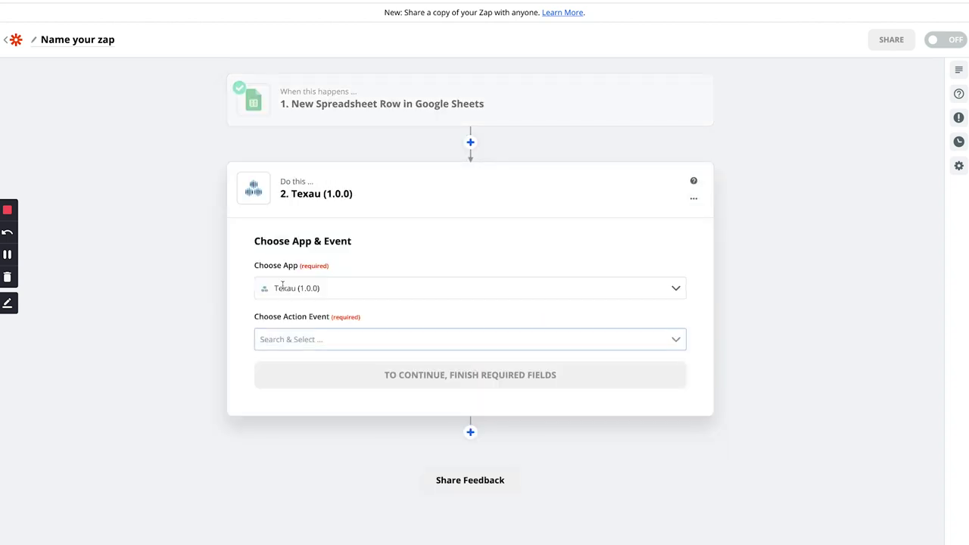
click(300, 334)
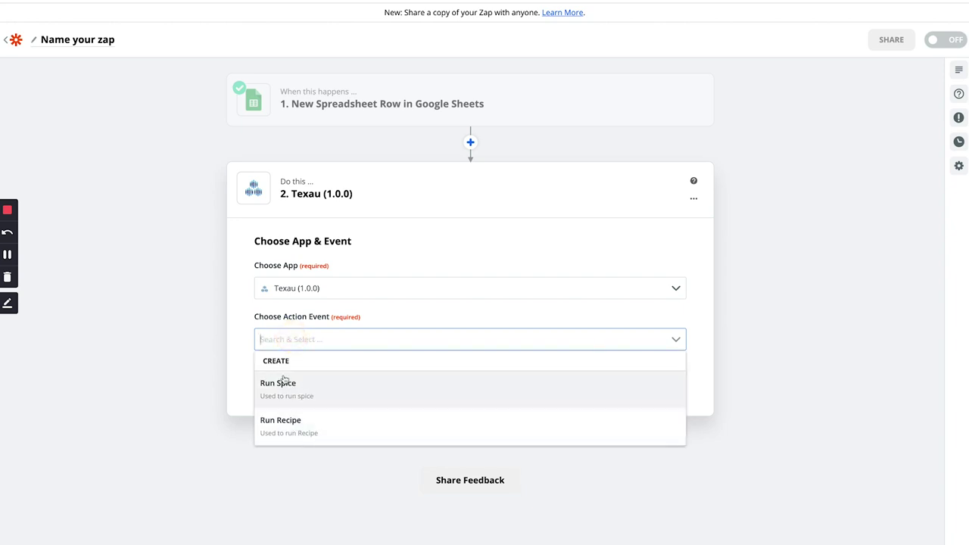
click(284, 381)
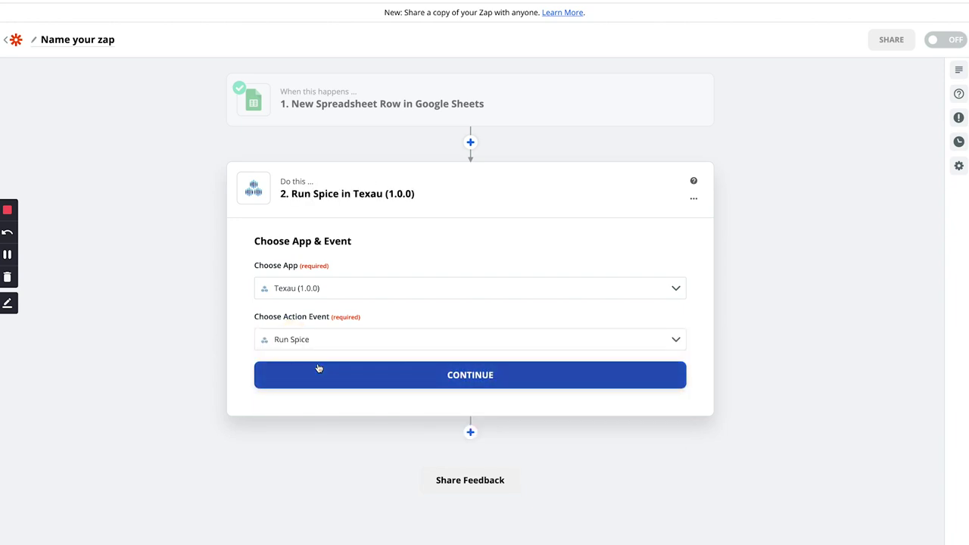
click(319, 367)
- Connect the already signed-in Texau account to the Run Spice action
click(496, 317)
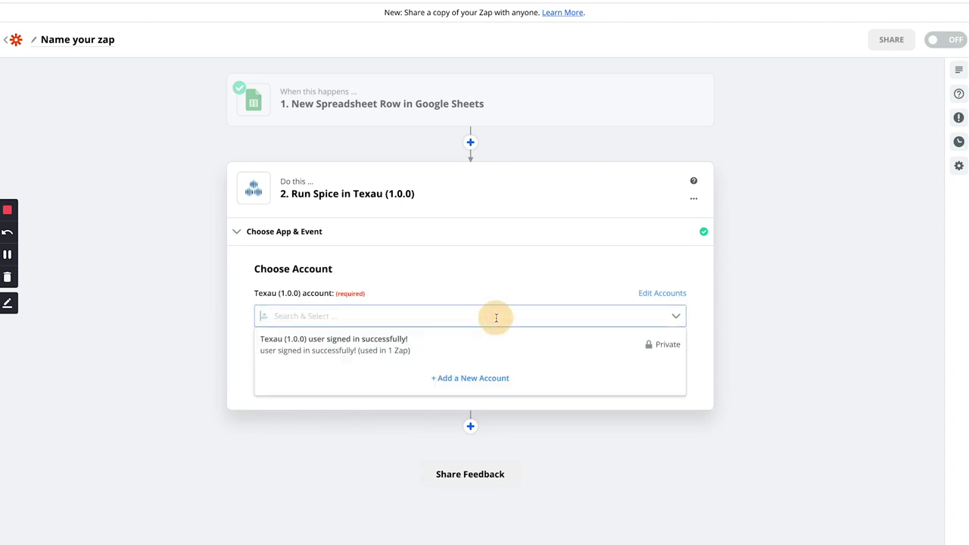
click(454, 378)
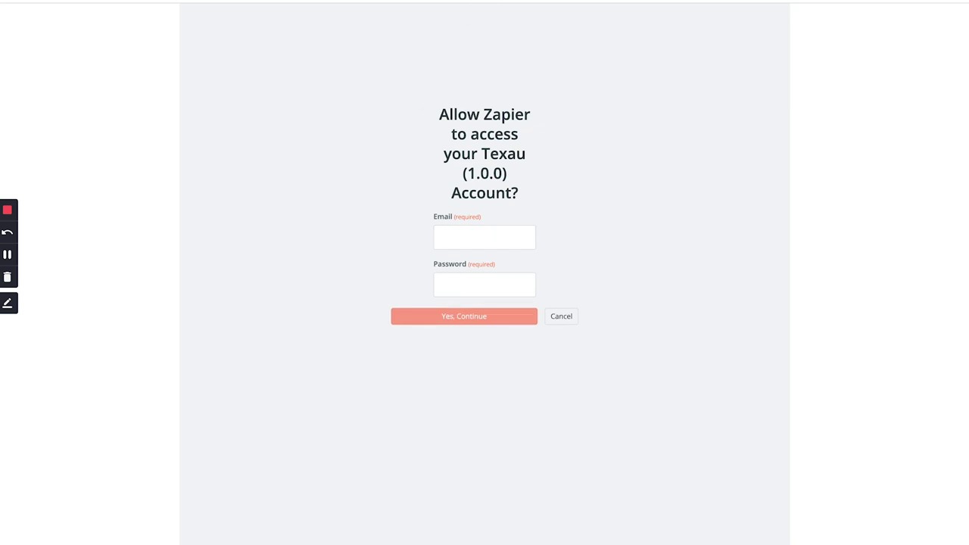
key(ctrl+w)
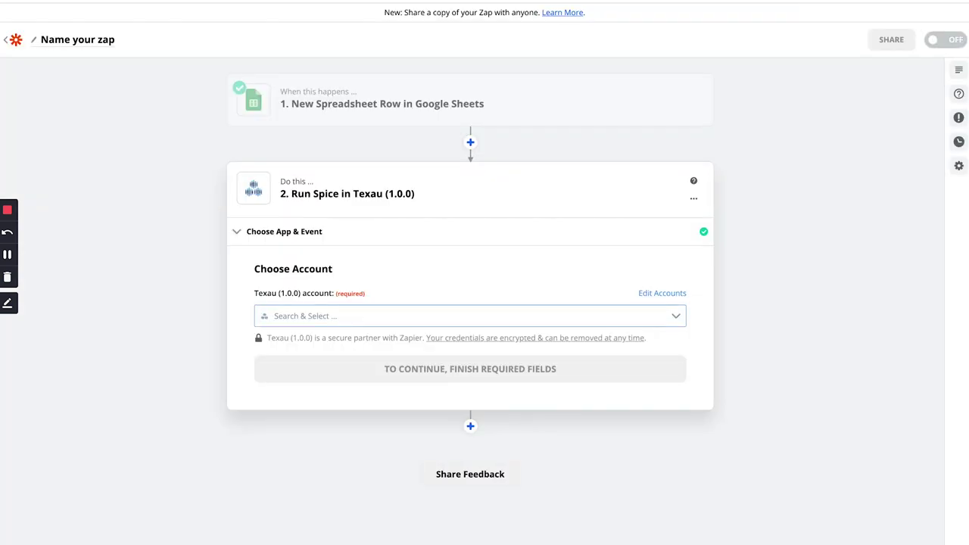
click(293, 315)
click(303, 348)
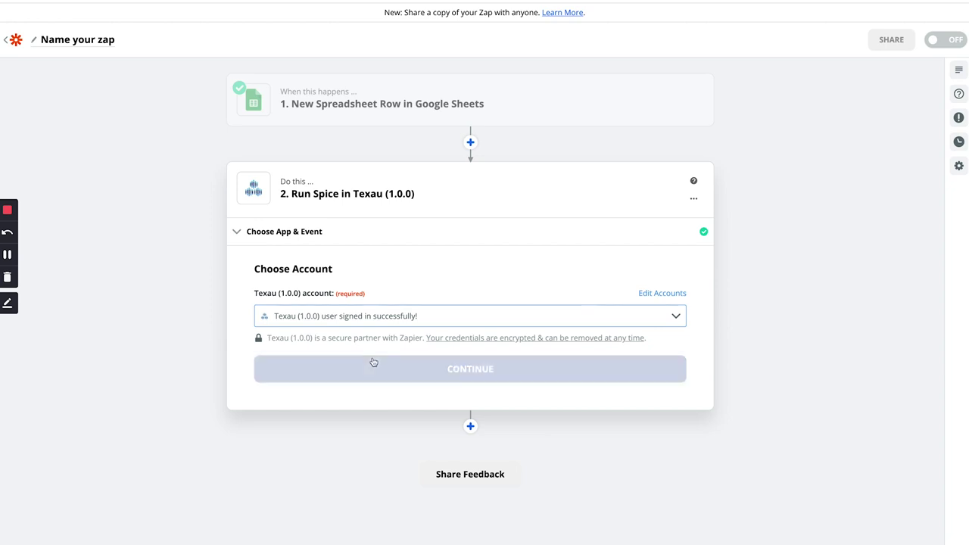
click(402, 364)
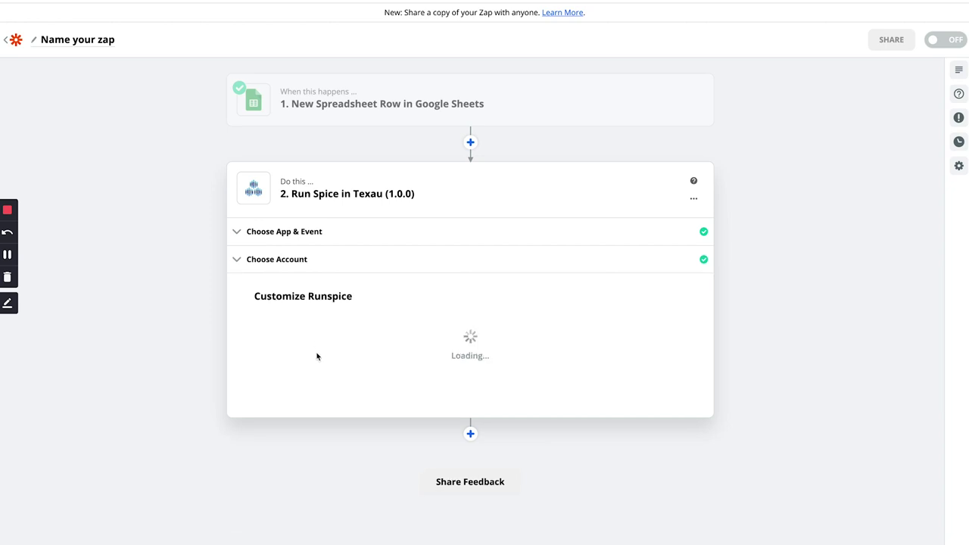
- Set the Run Spice platform to LinkedIn
scroll(326, 280, down, 2)
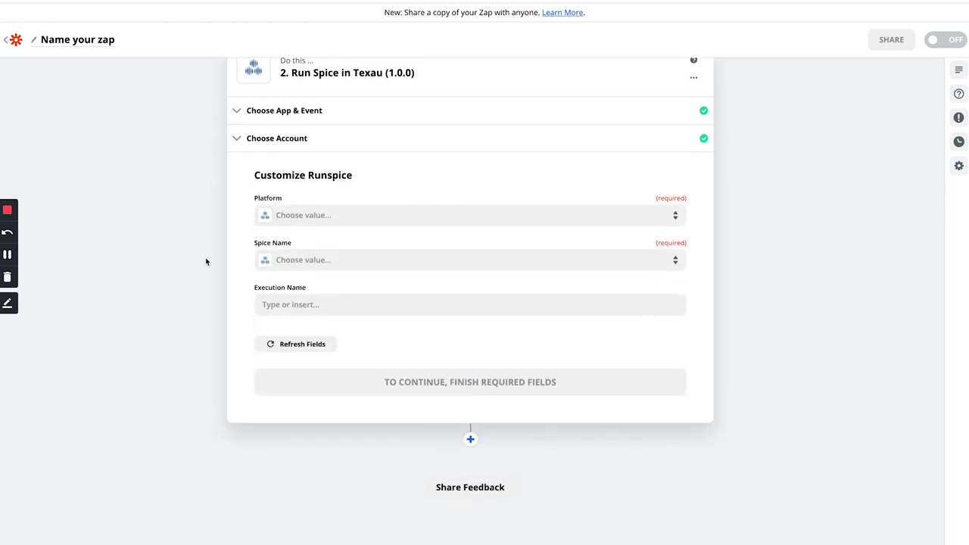
click(314, 218)
text(link)
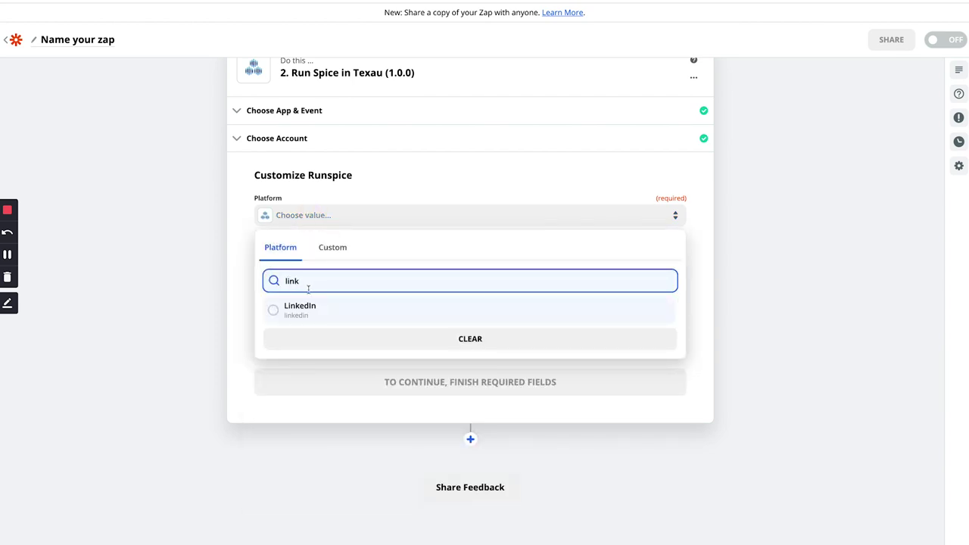
click(297, 310)
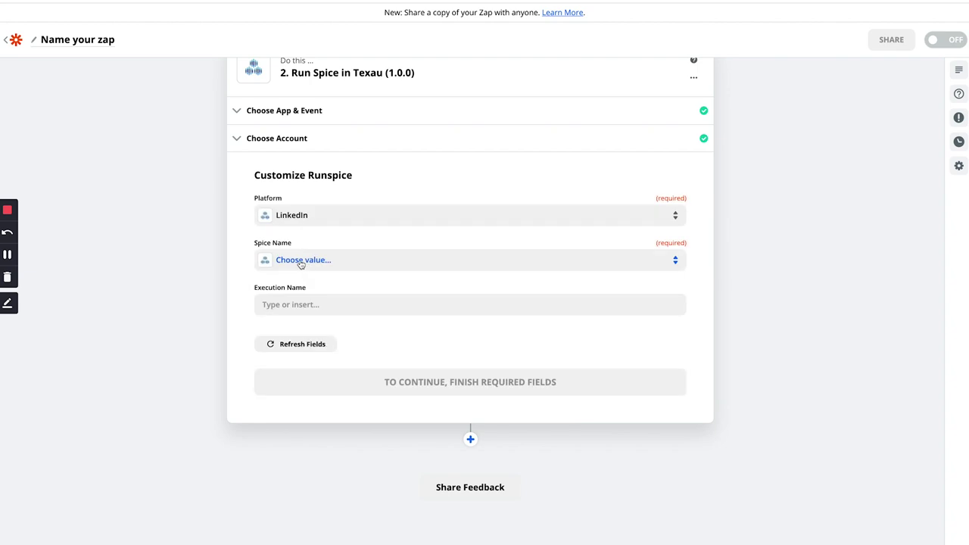
- Search Spice Name for 'Find A' and load more matching LinkedIn spices
click(301, 261)
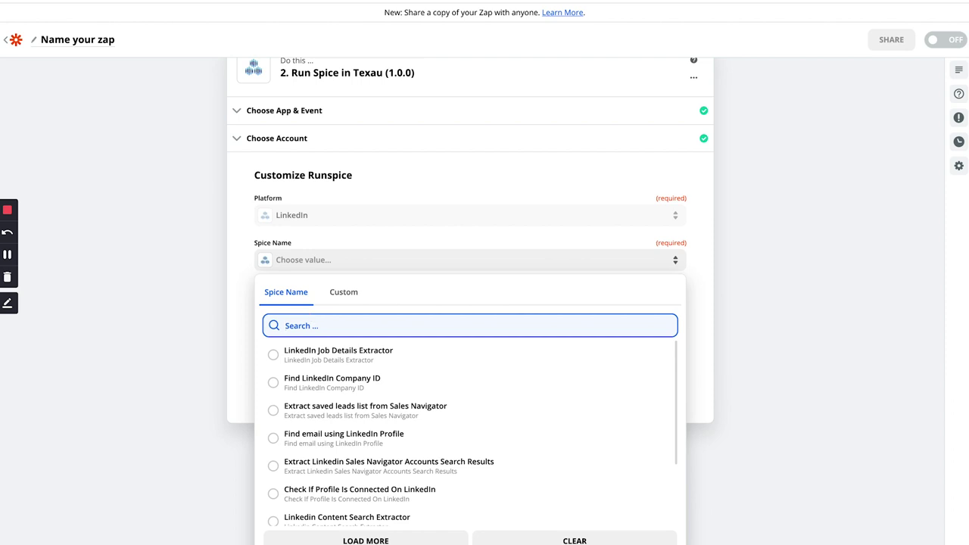
text(Fin)
key(BackSpace)
text(nd A)
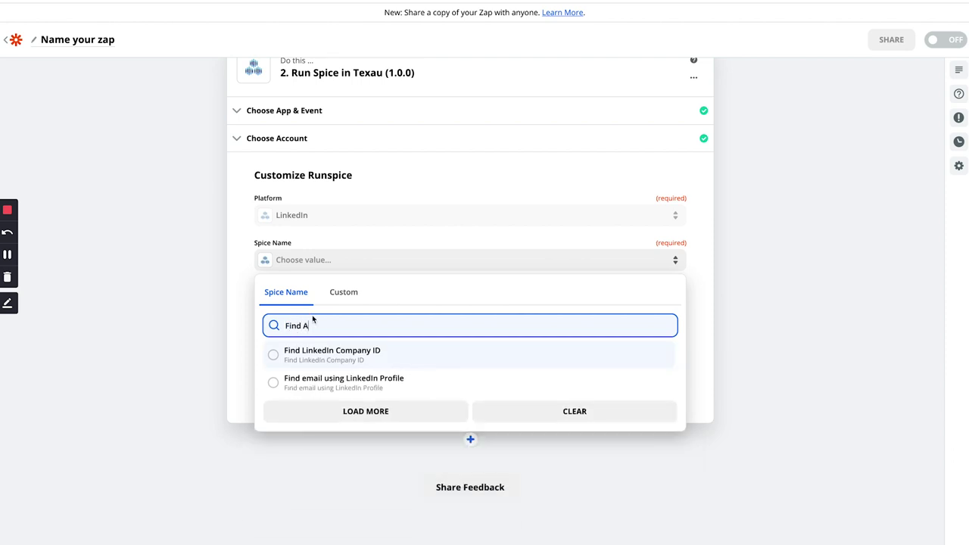
click(329, 410)
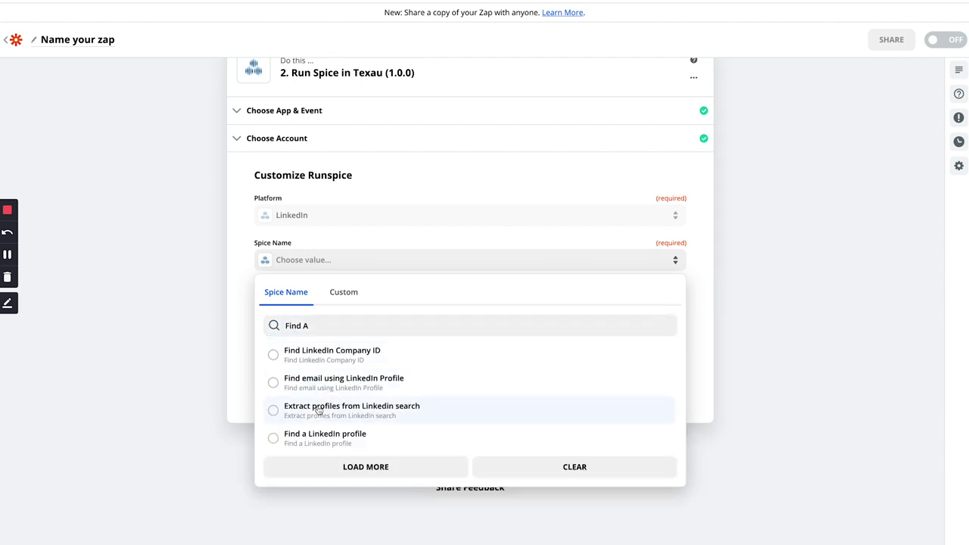
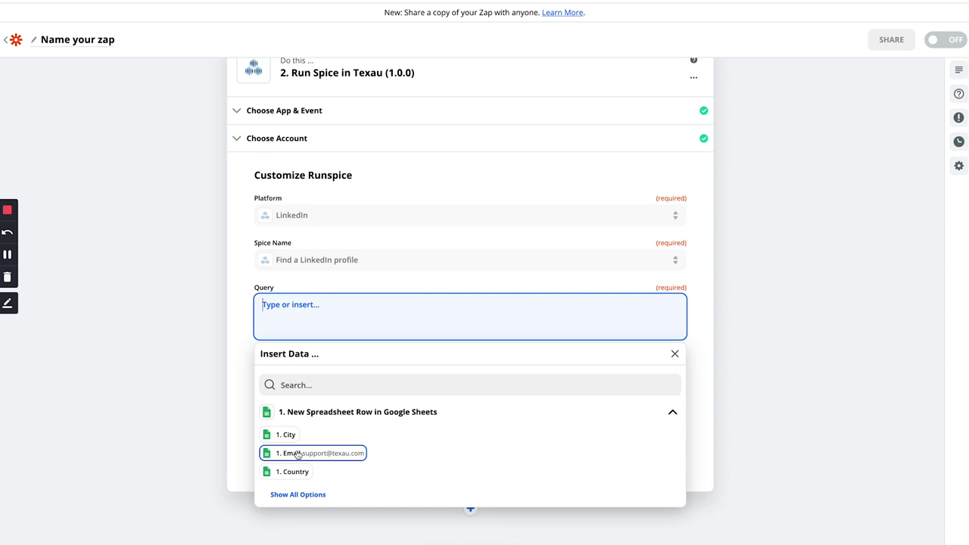
- Map the sheet row's '1. Name' column into the spice Query field
click(299, 484)
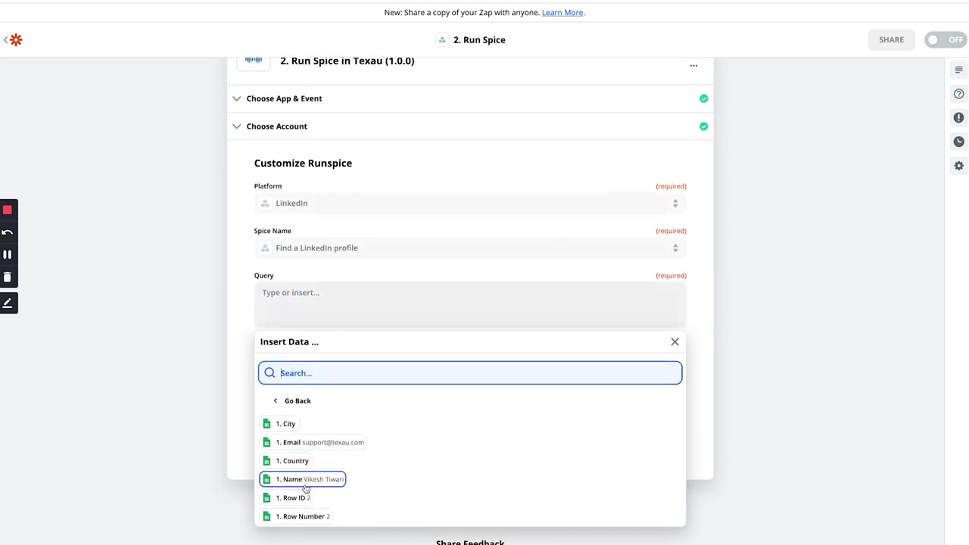
click(303, 479)
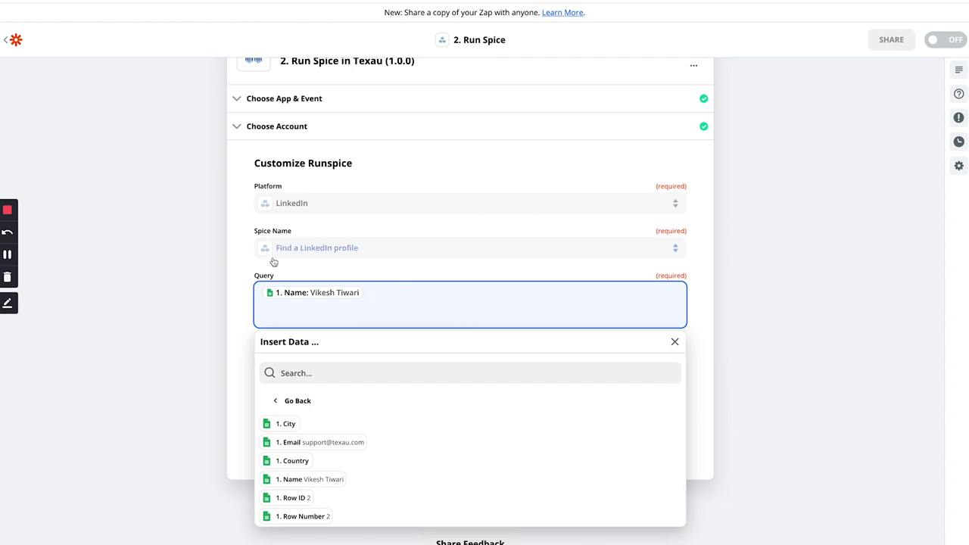
click(174, 320)
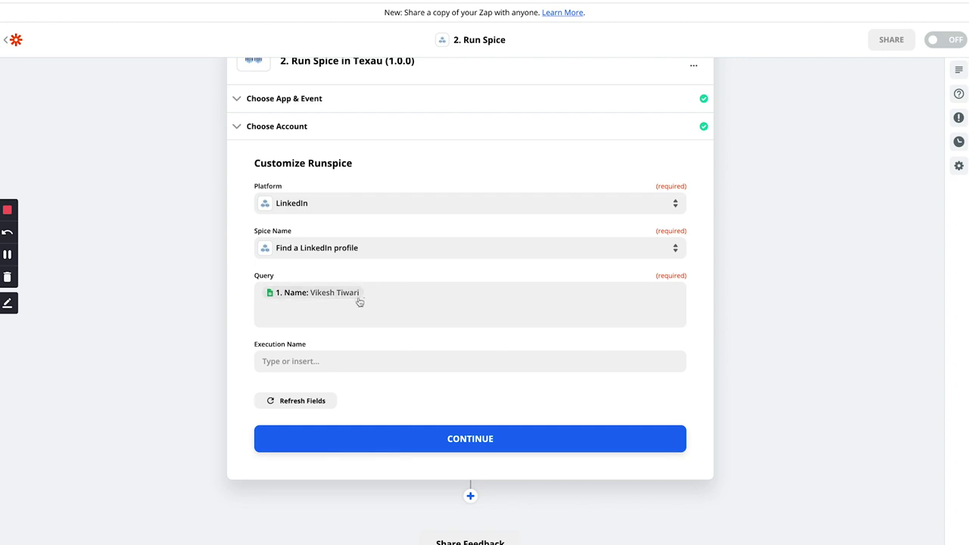
- Name the execution Zapier-TexAu-Usecase-1 and save the spice settings
click(302, 361)
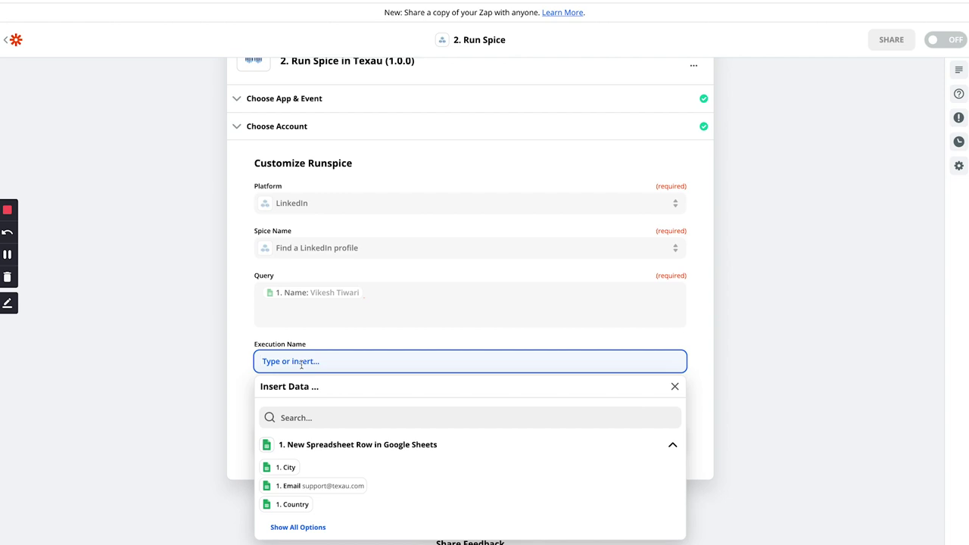
text(Zapier-TexAu-Usecase-1)
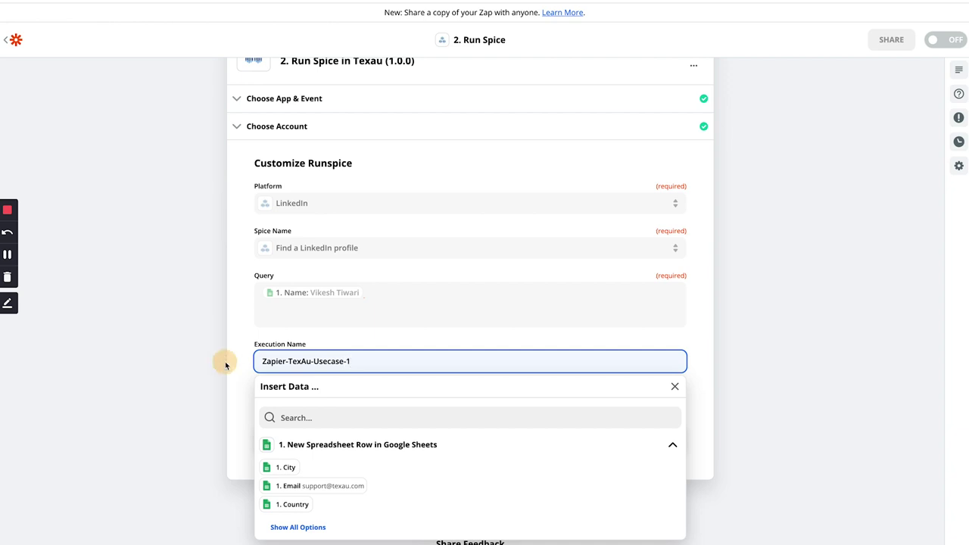
click(221, 358)
click(404, 429)
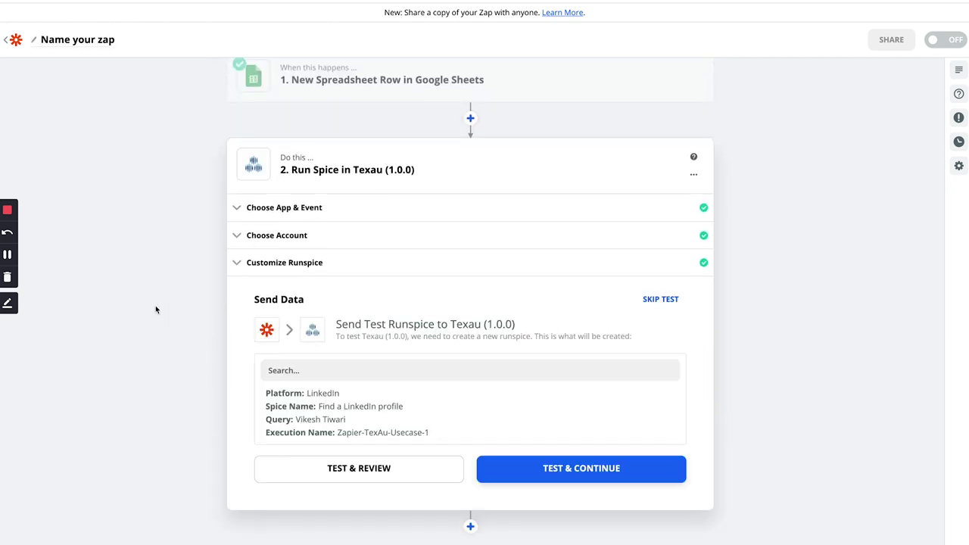
- Send a successful test runspice to TexAu, then bring up TexAu's spice run results
scroll(203, 362, down, 2)
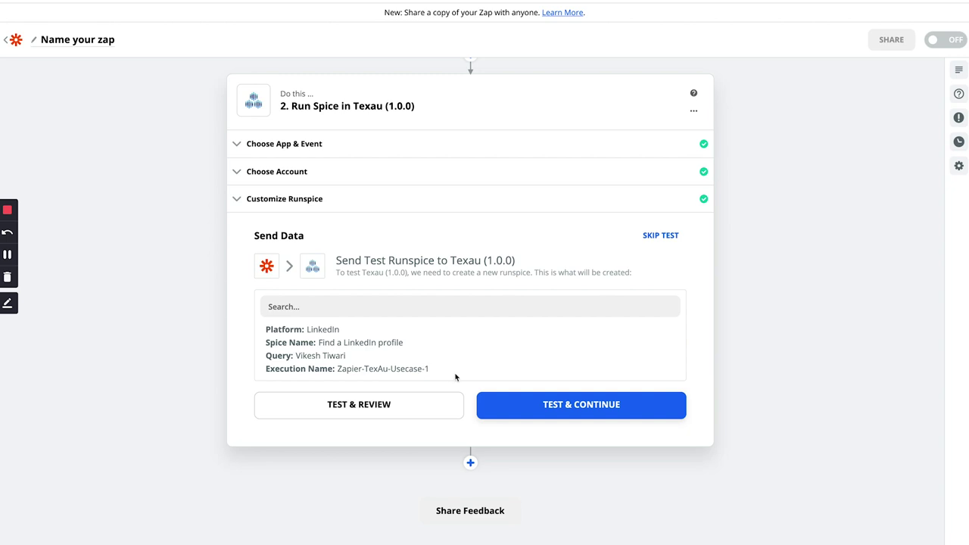
click(535, 407)
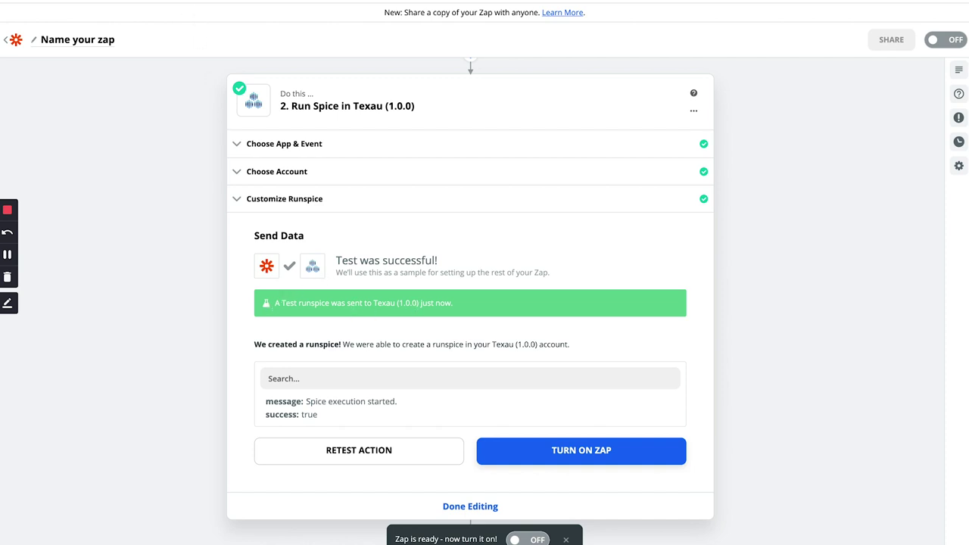
key(ctrl+Tab)
mouse_move(23, 138)
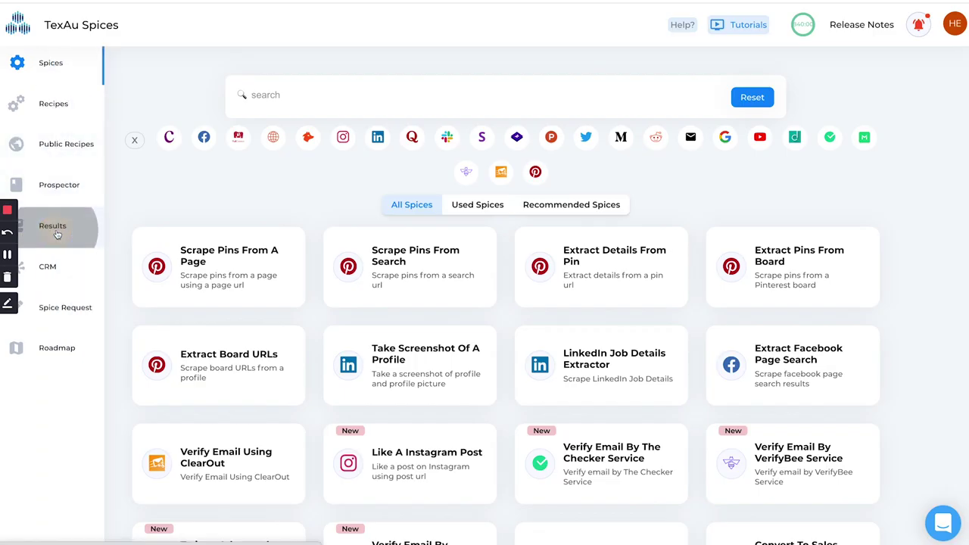
click(55, 230)
- Expand the Zapier-TexAu-Usecase-1 run in TexAu Results and check its execution name in the logs
click(263, 214)
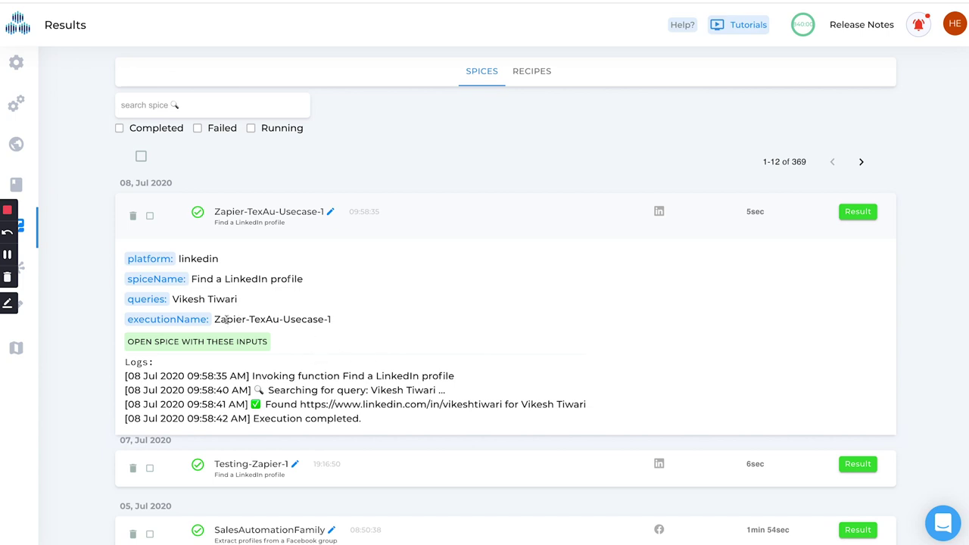
drag(215, 319, 346, 319)
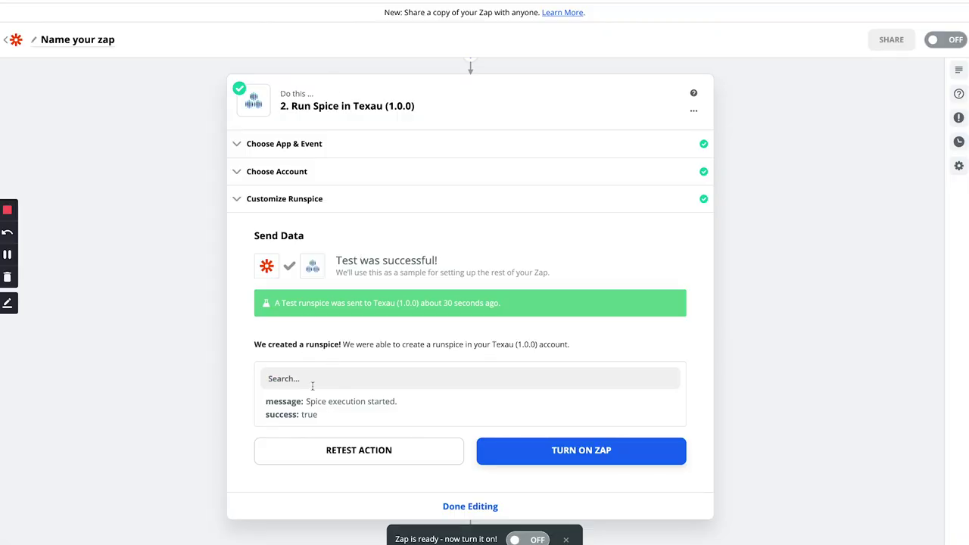
scroll(320, 424, down, 1)
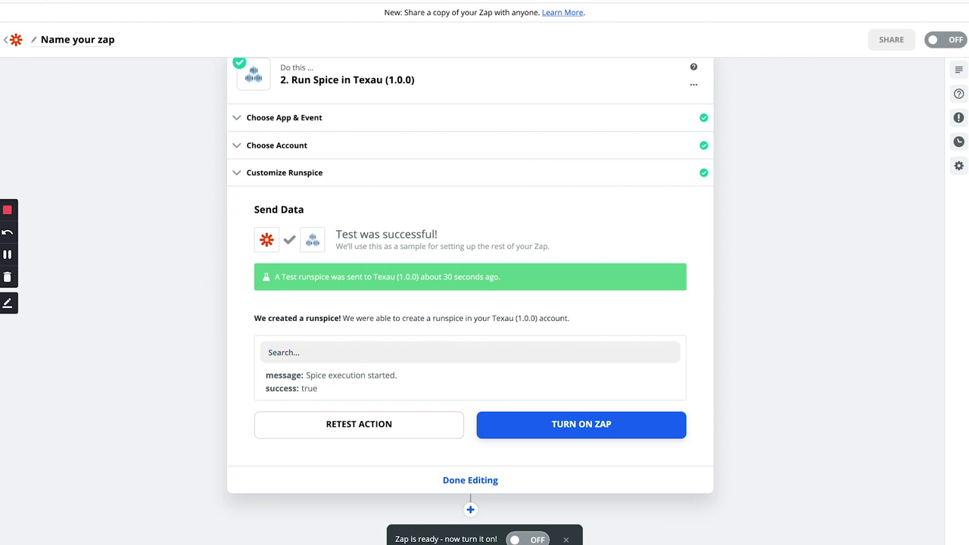
- Return to the Zapier editor and turn the zap on
key(ctrl+Tab)
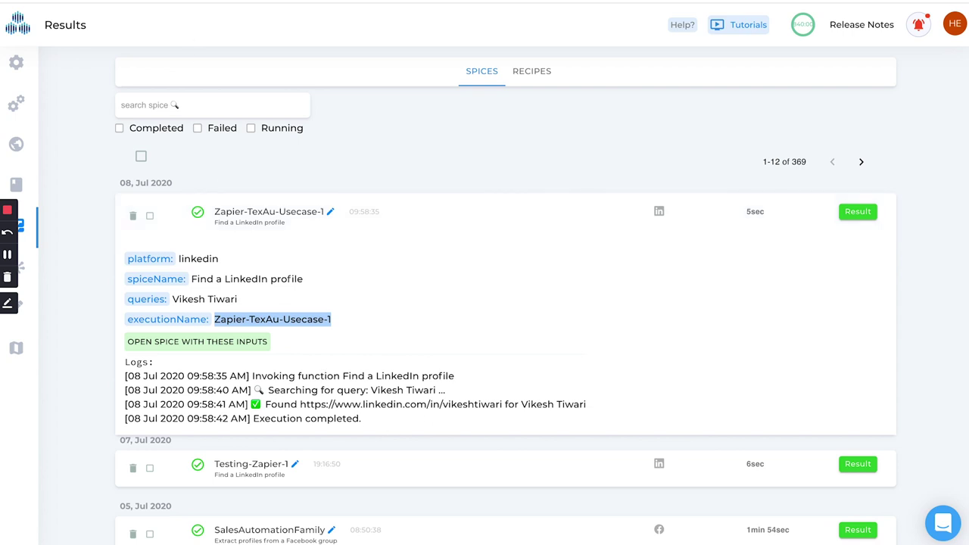
key(ctrl+shift+Tab)
click(581, 424)
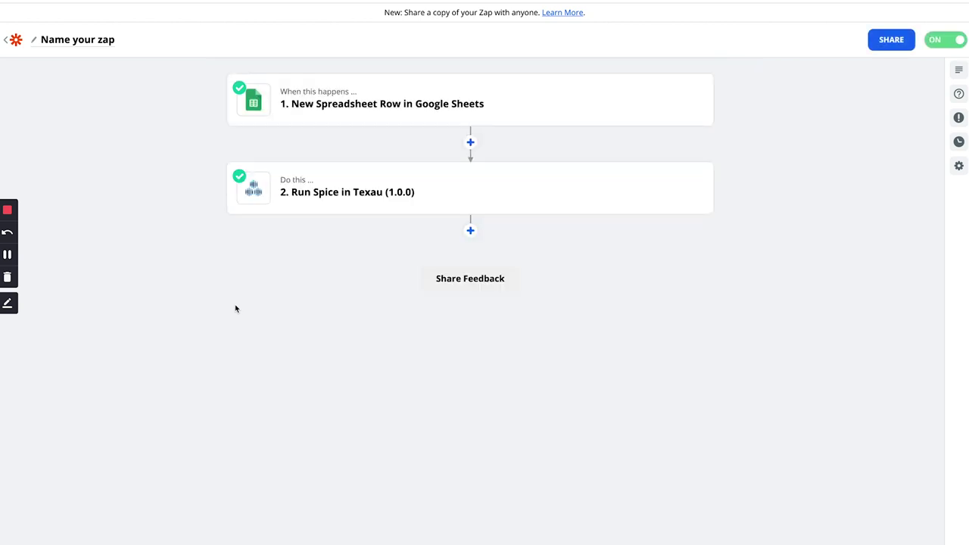
- Enter a second contact's name and e-mail address in row 3 of Zapier-Test-1
click(16, 41)
click(189, 0)
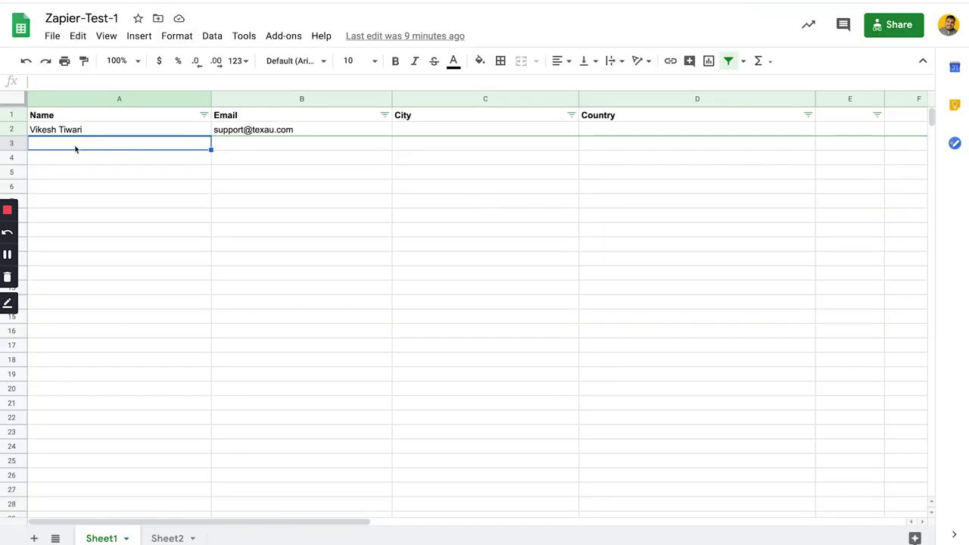
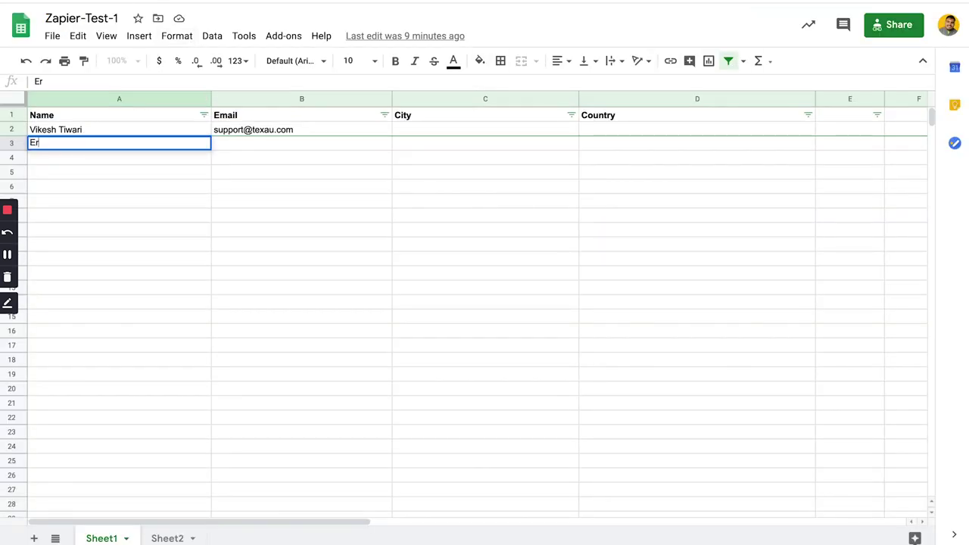
key(Tab)
key(Tab)
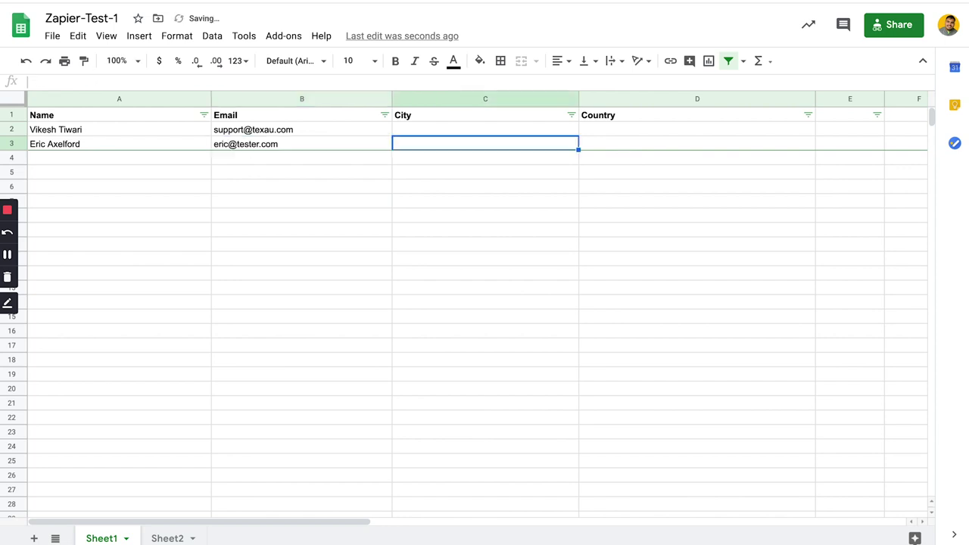
click(138, 203)
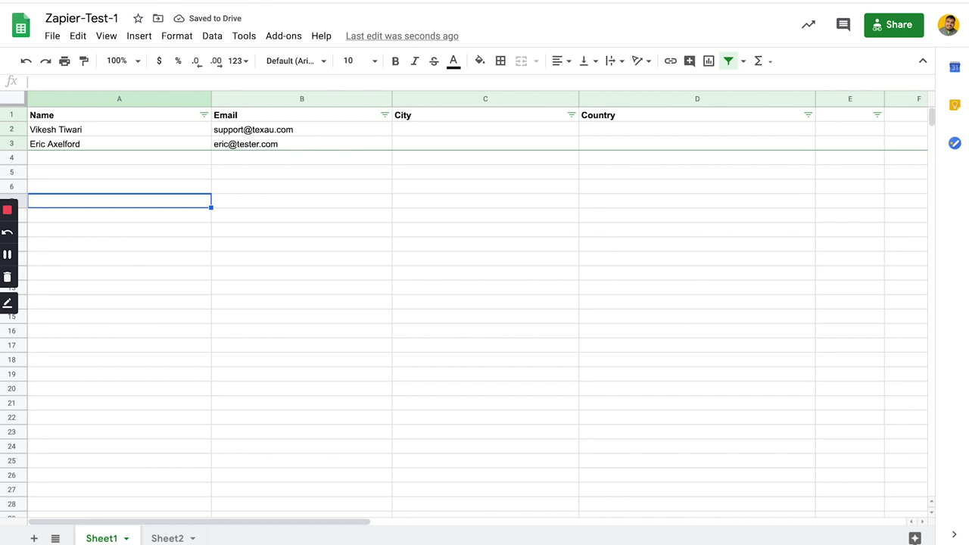
key(ctrl+Tab)
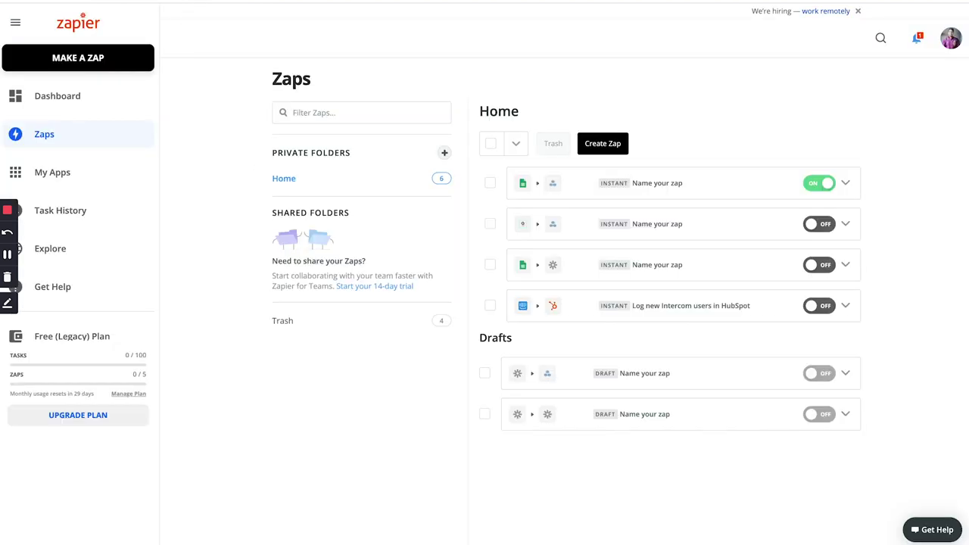
- Reload the TexAu spice results list to look for the new run
key(ctrl+shift+Tab)
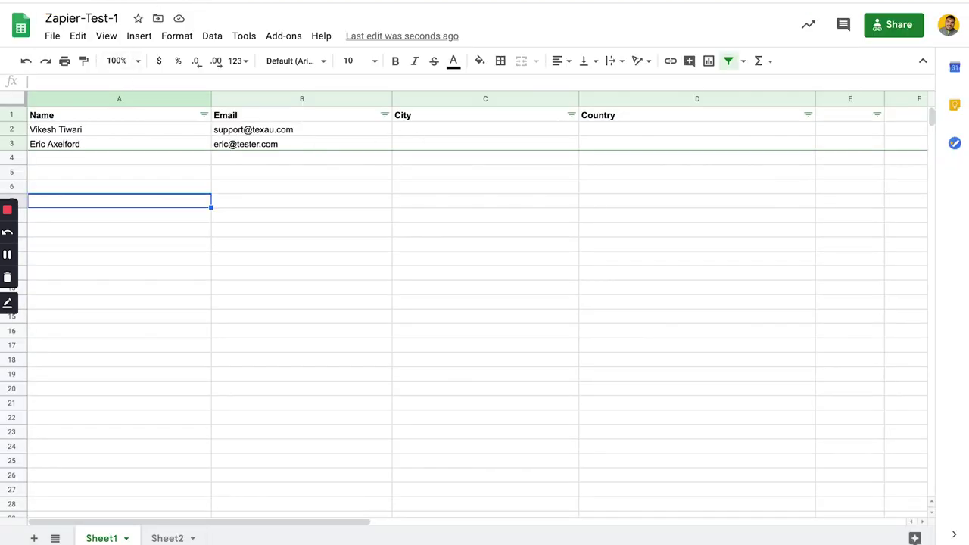
key(ctrl+shift+Tab)
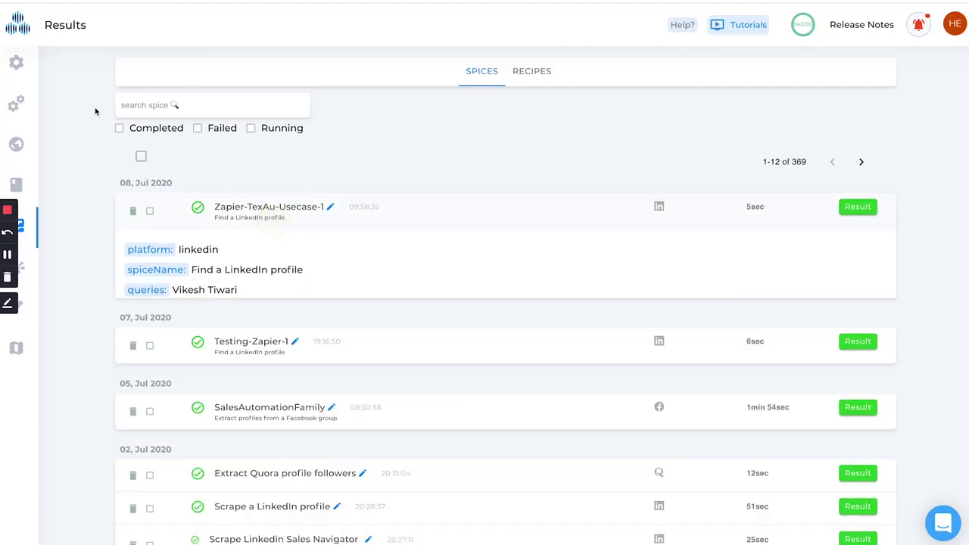
click(60, 222)
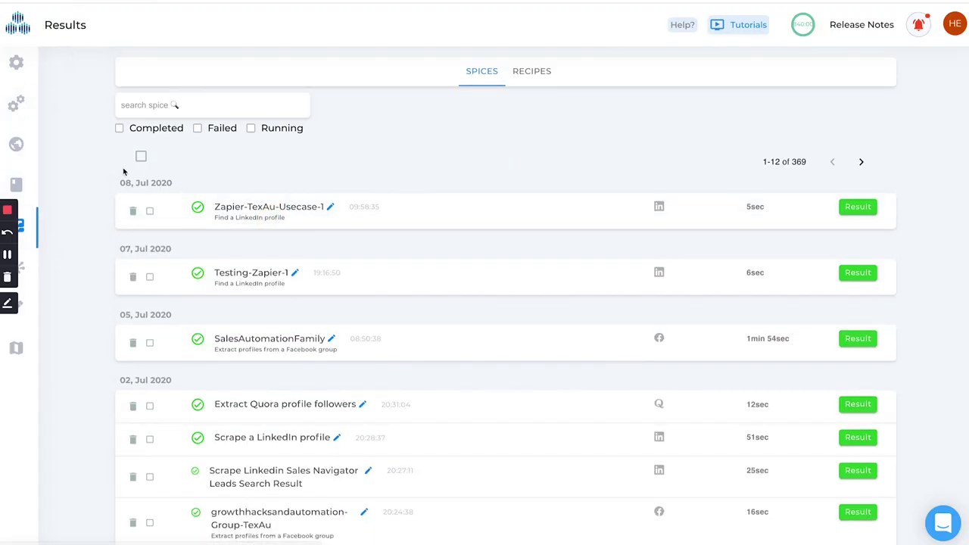
click(50, 106)
click(74, 227)
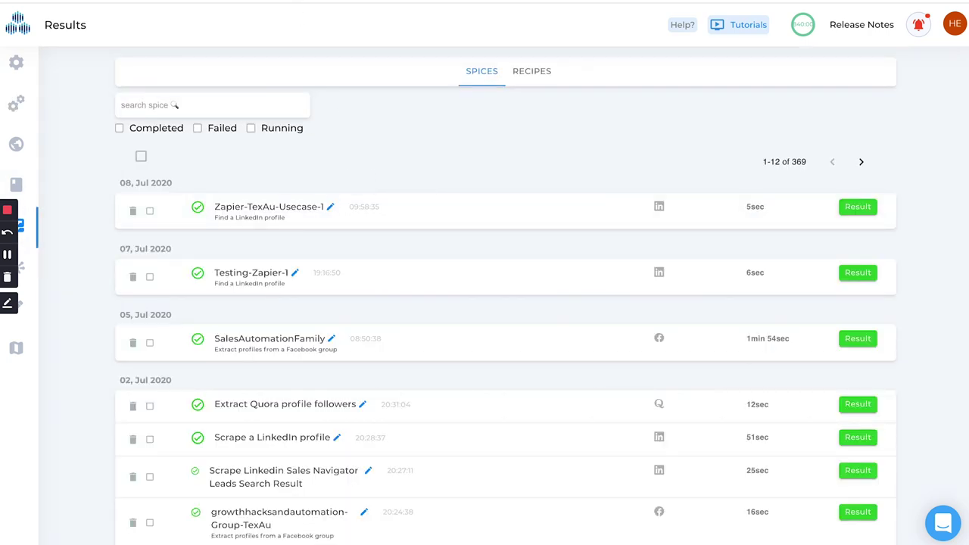
- Open the active zap's task history in Zapier
key(ctrl+Tab)
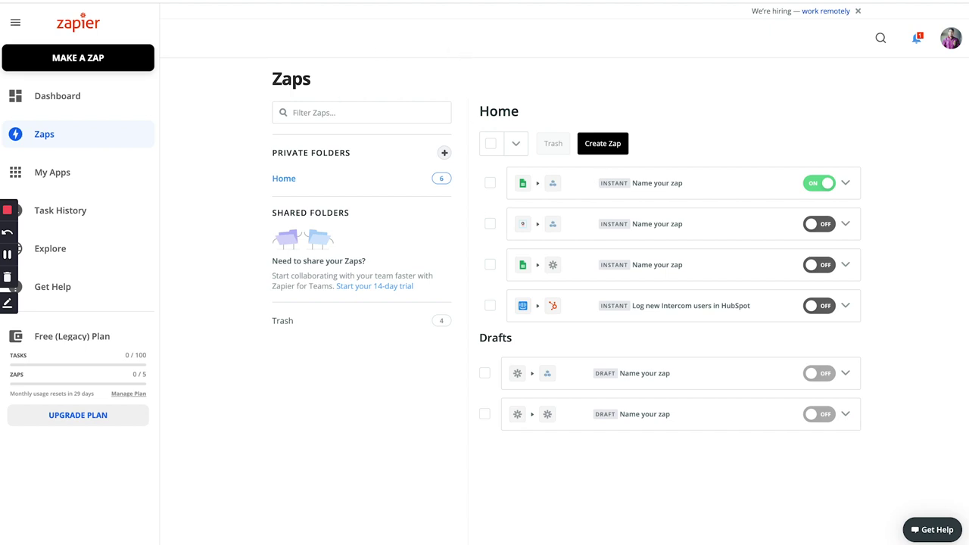
key(ctrl+Tab)
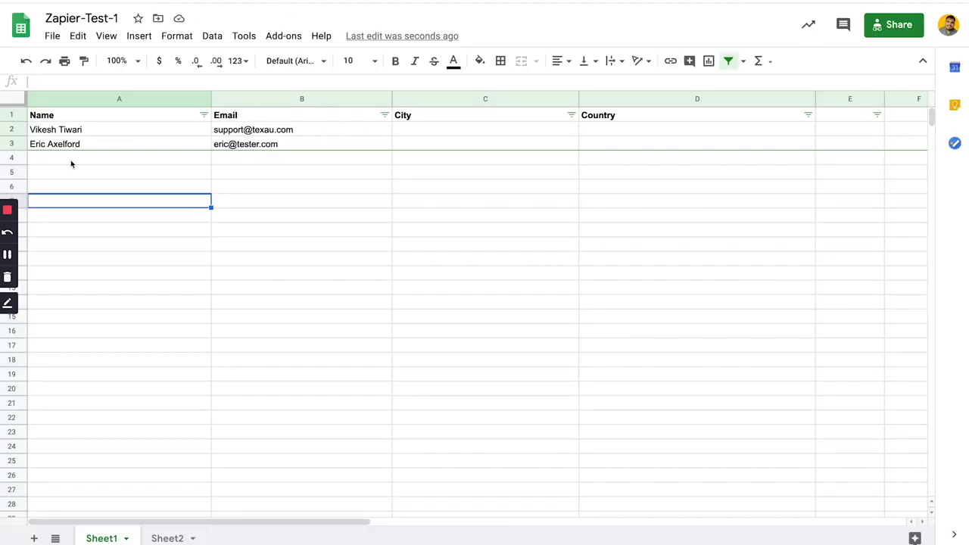
key(ctrl+shift+Tab)
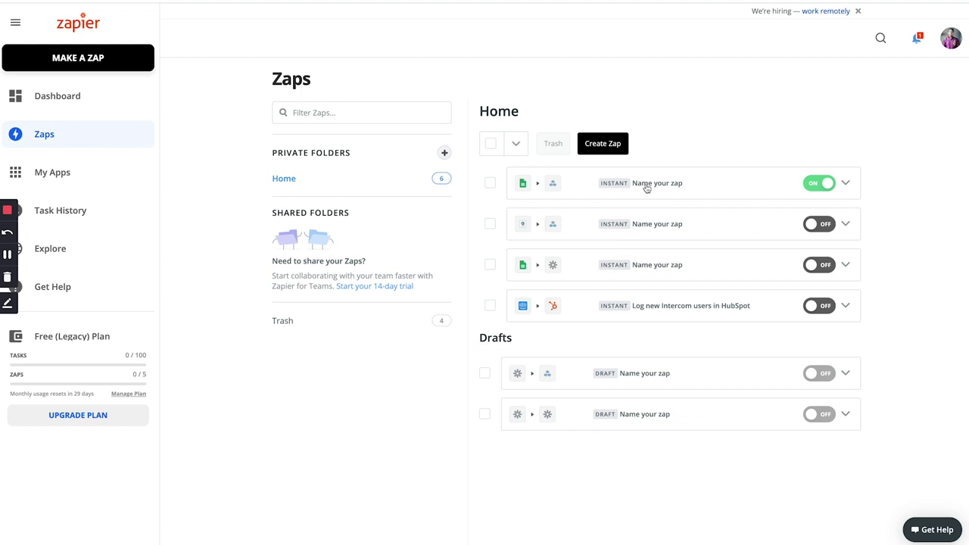
click(844, 183)
click(764, 290)
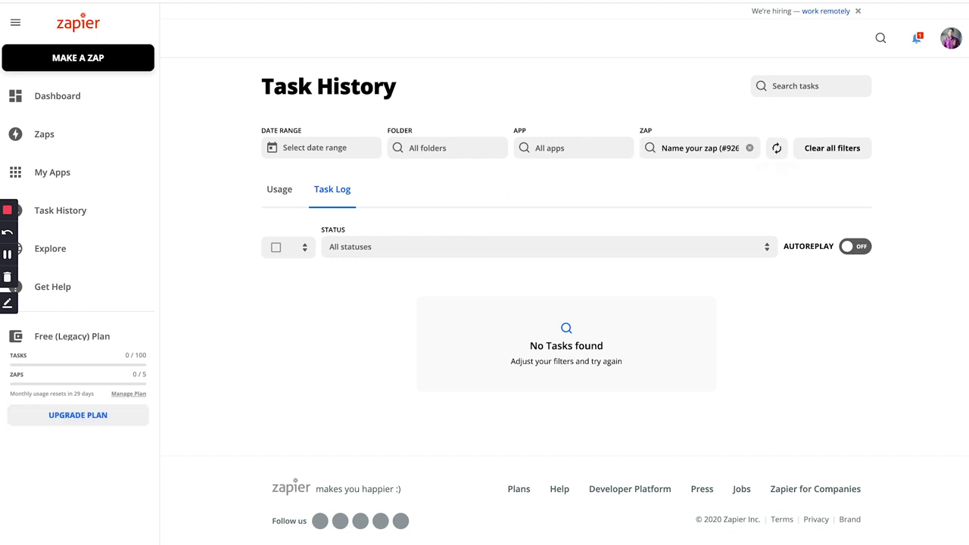
- Compare the spreadsheet, task history and TexAu results, opening the Zapier-TexAu-Usecase-1 run results
key(ctrl+Tab)
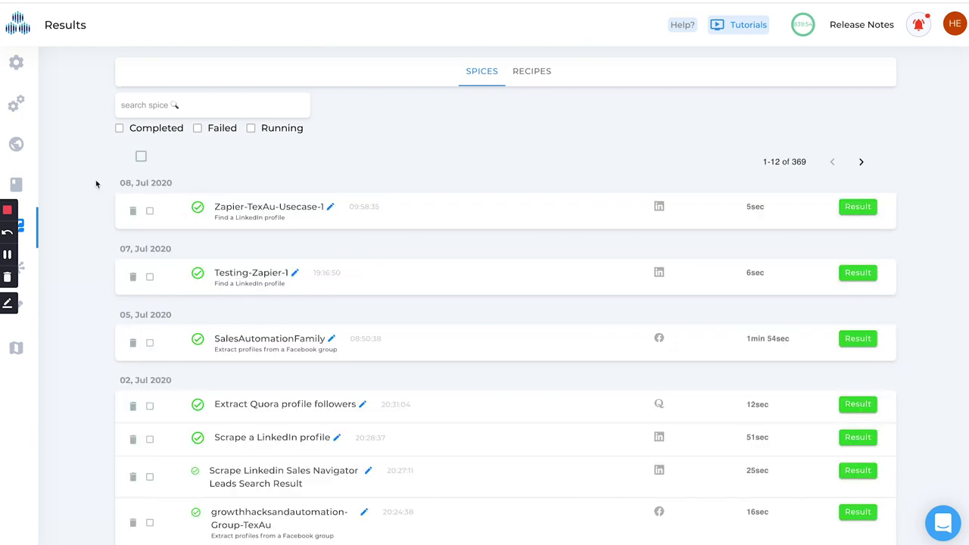
key(ctrl+Tab)
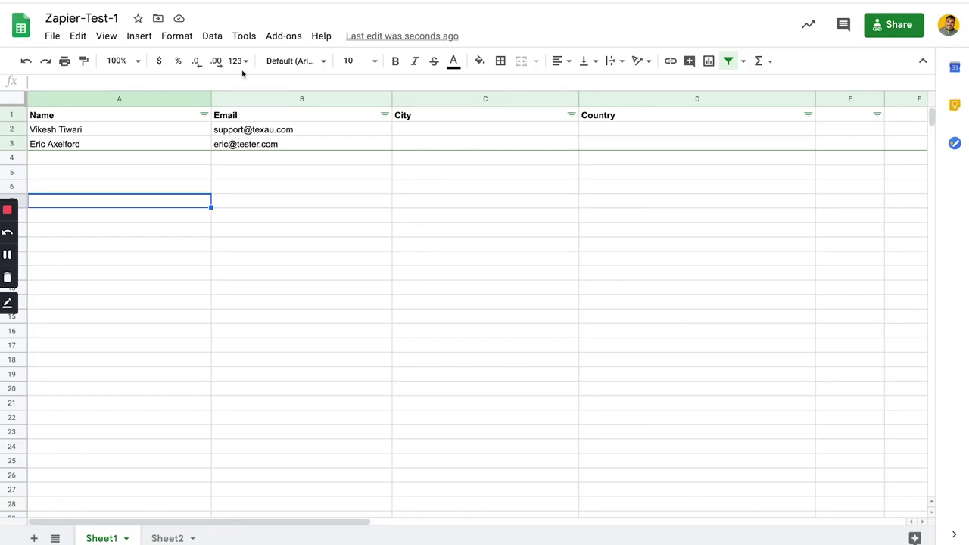
key(ctrl+Tab)
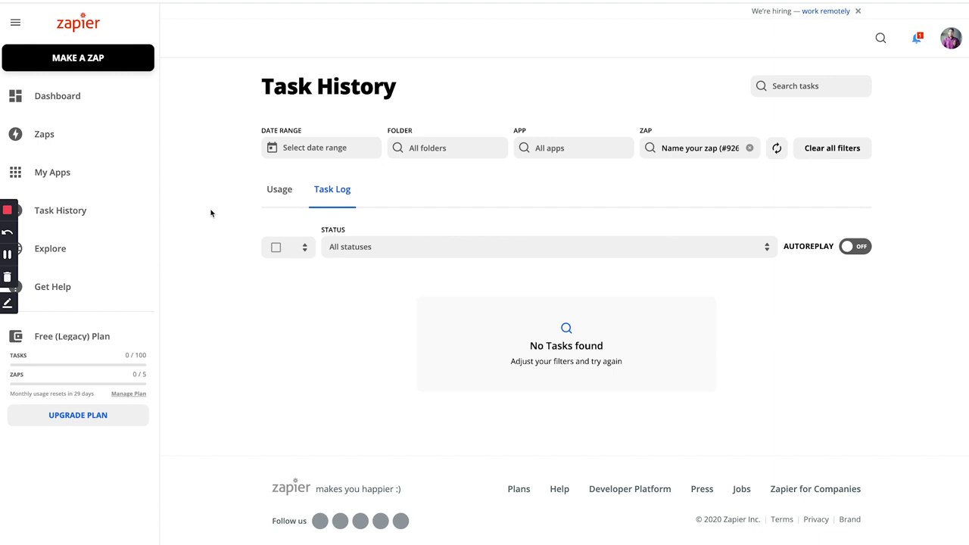
key(ctrl+shift+Tab)
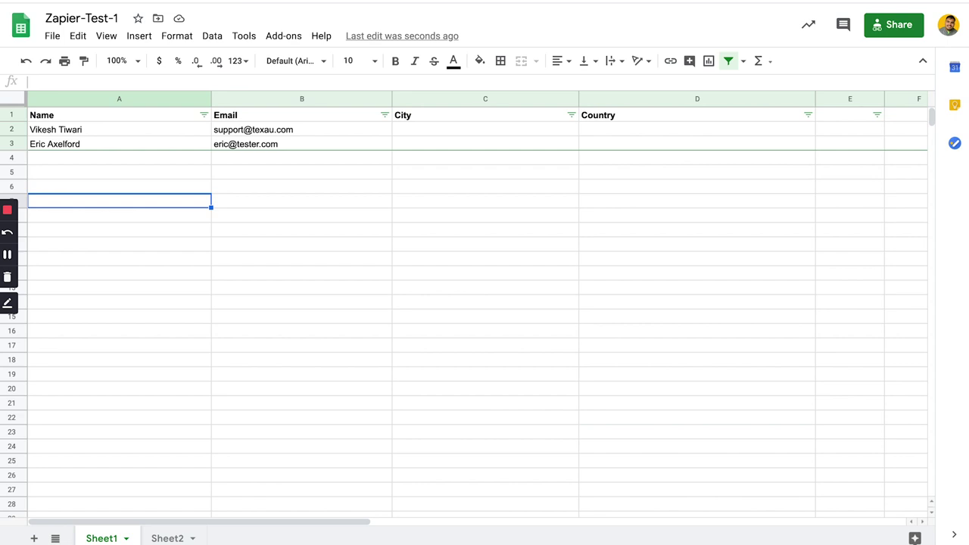
key(ctrl+shift+Tab)
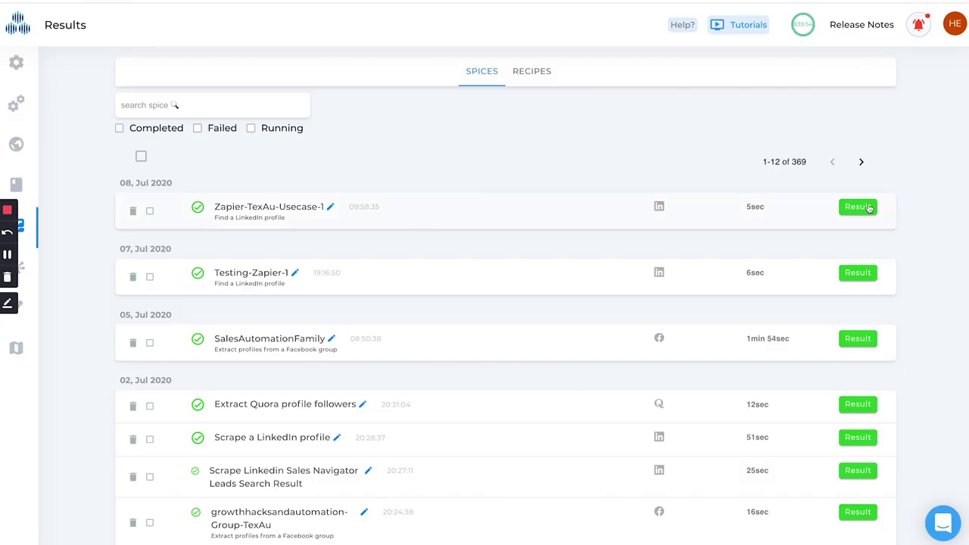
click(838, 215)
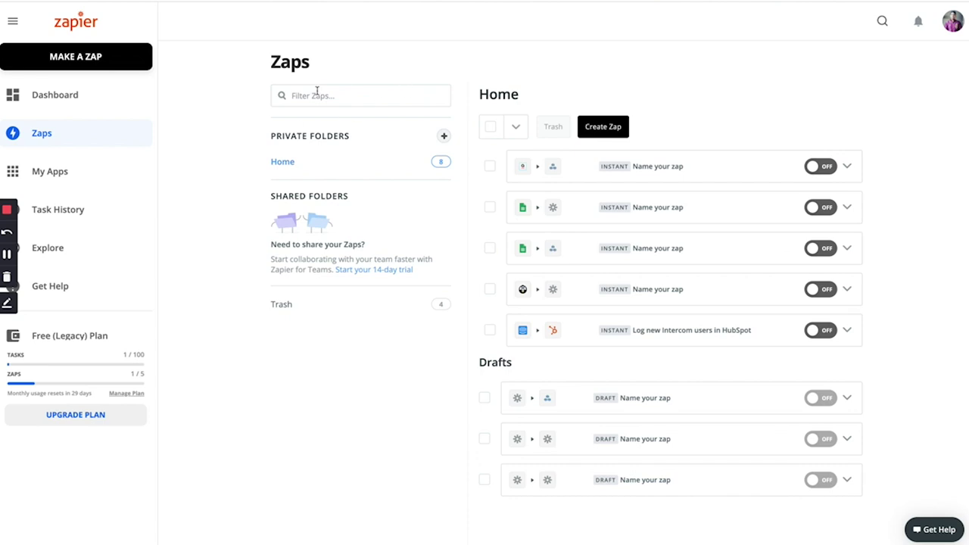
- Start a new zap with AidaForm's New Response trigger
click(605, 126)
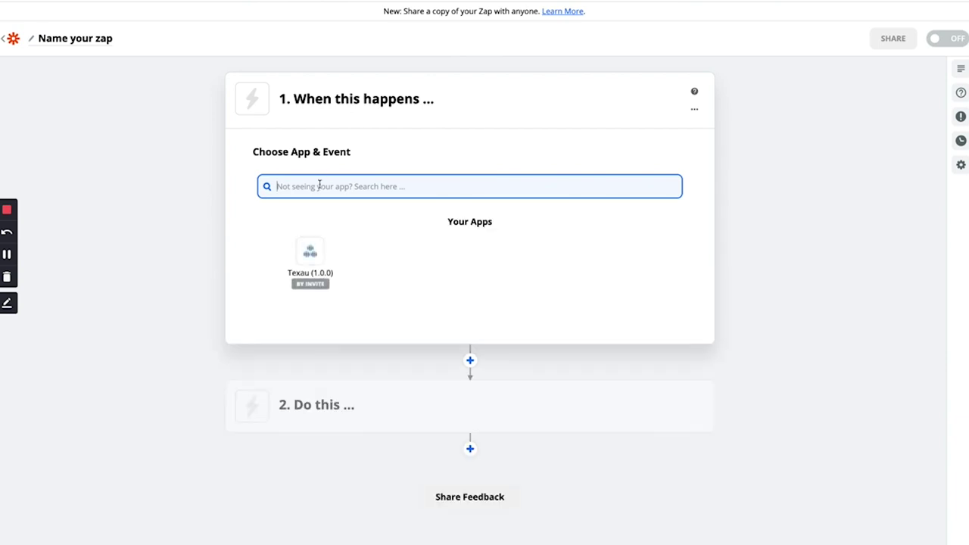
text(Aida)
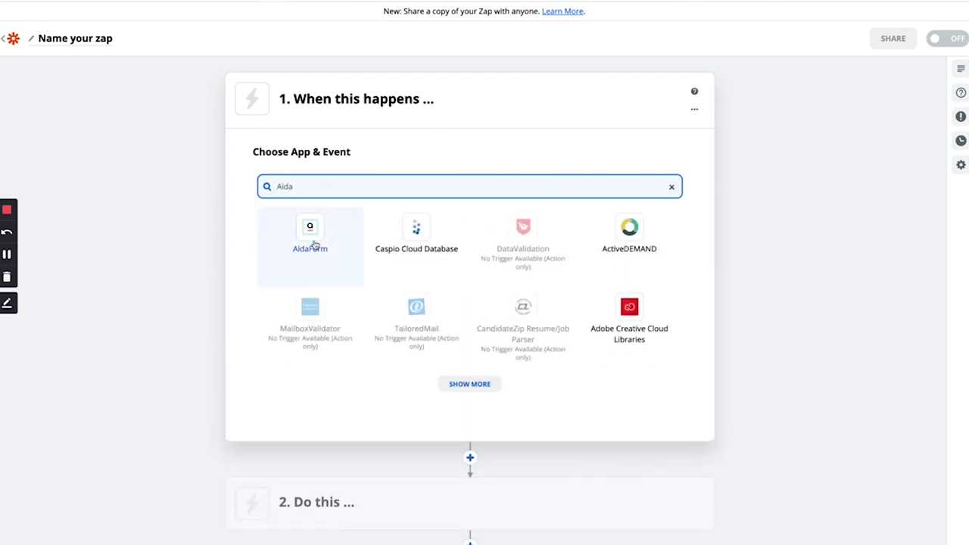
click(311, 240)
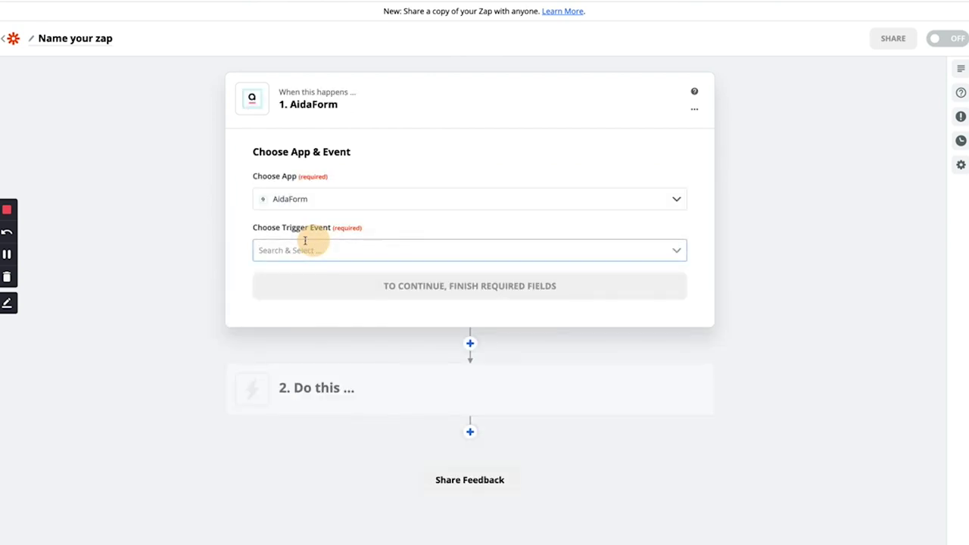
click(274, 252)
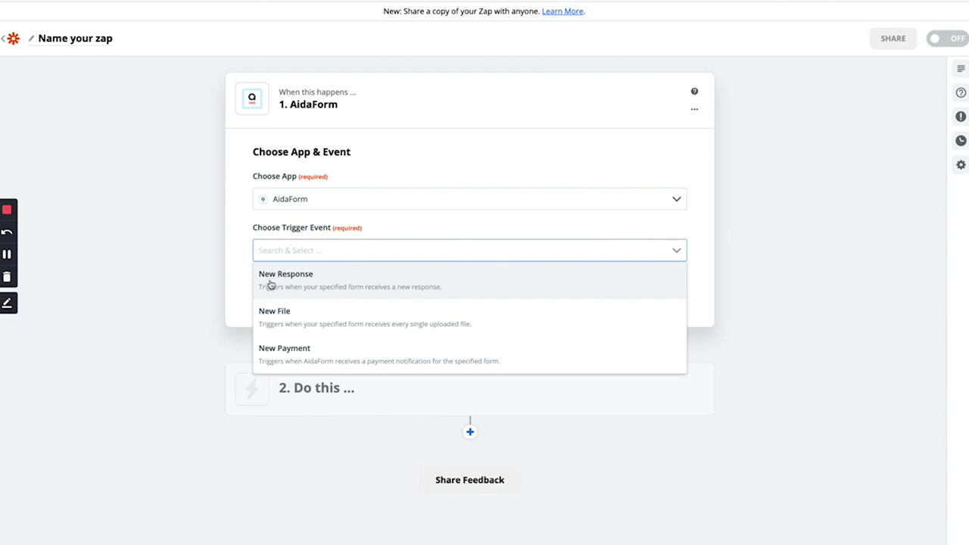
click(279, 283)
click(330, 291)
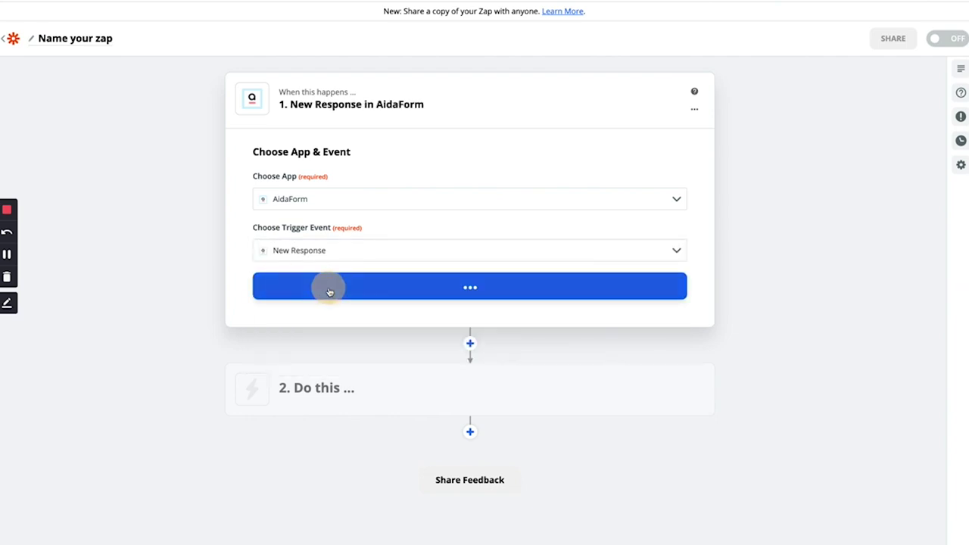
- Connect the existing AidaForm account, select the TexAu-Zapier-Demo form and refresh its fields
click(304, 230)
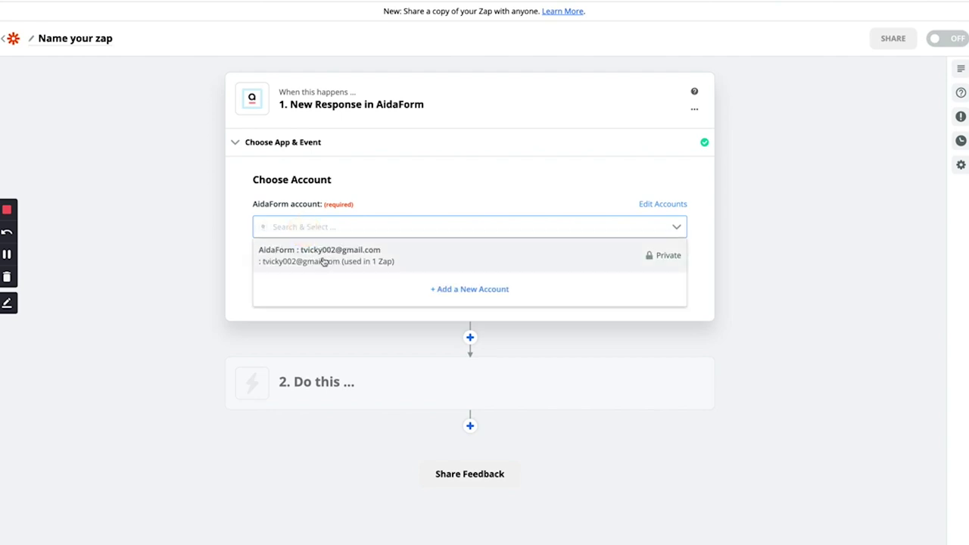
click(324, 261)
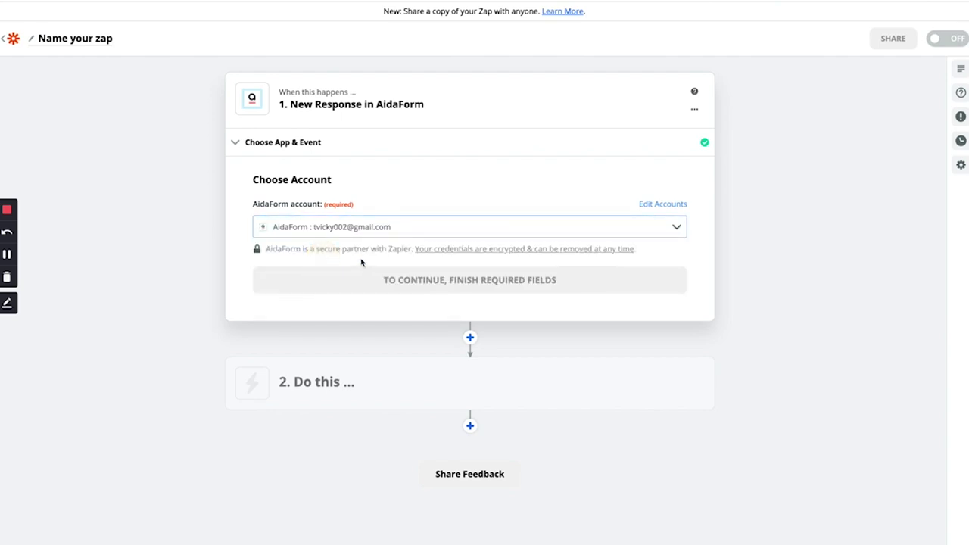
click(357, 279)
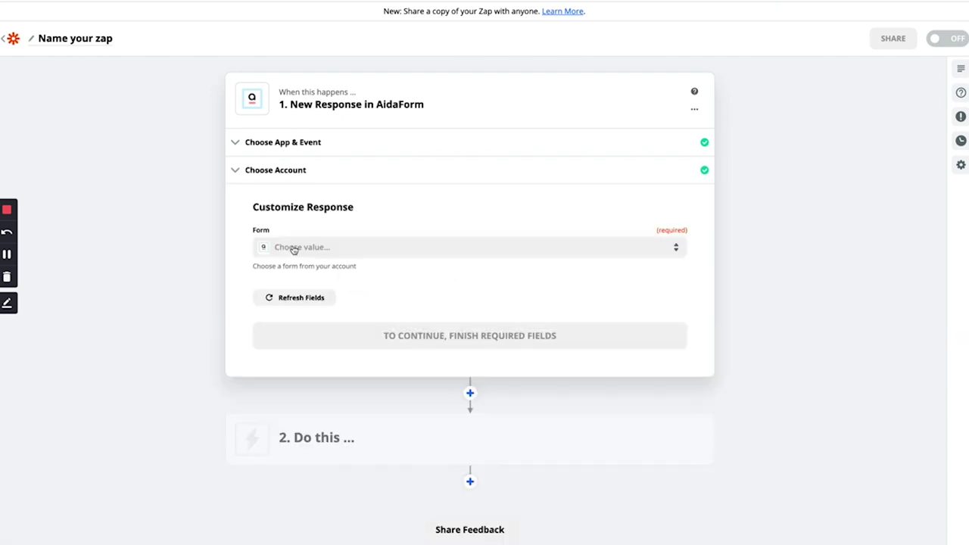
click(312, 251)
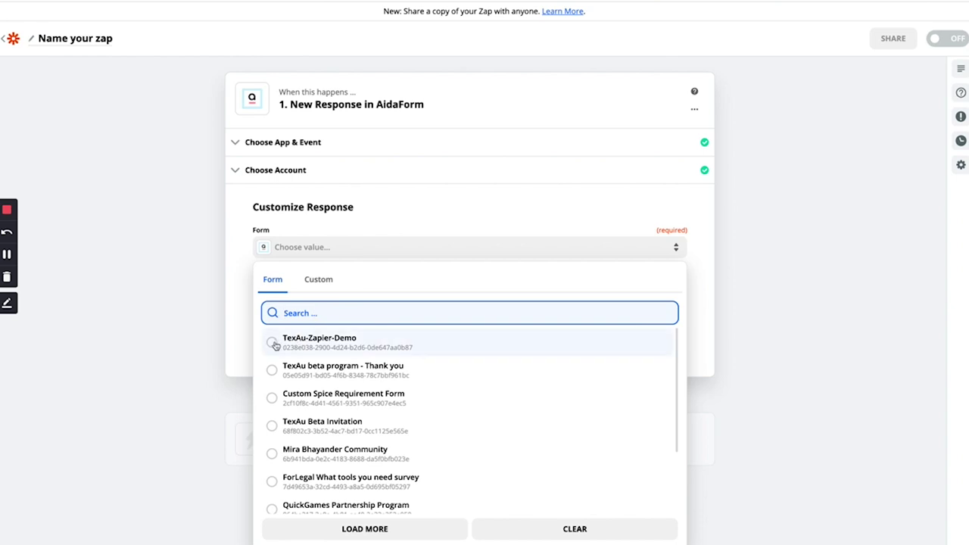
click(276, 342)
click(315, 302)
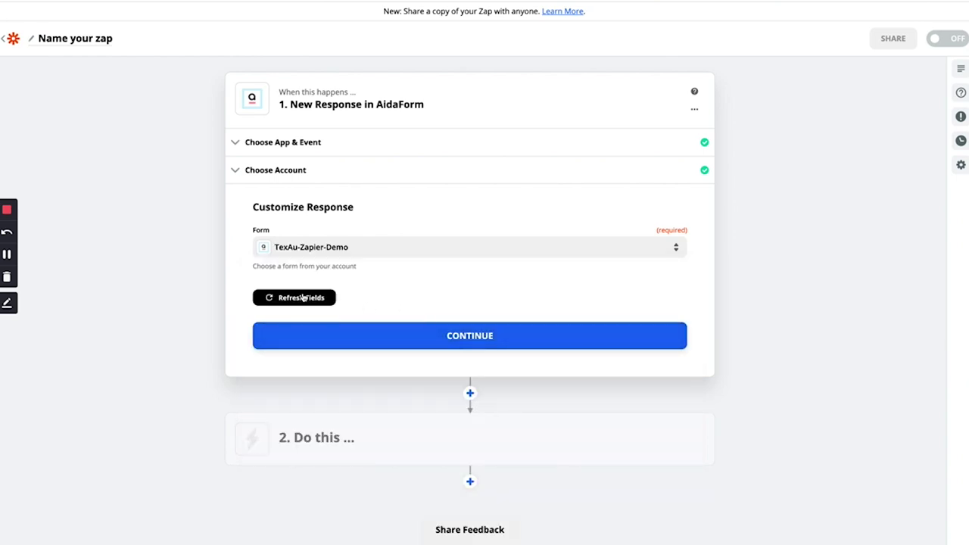
click(373, 333)
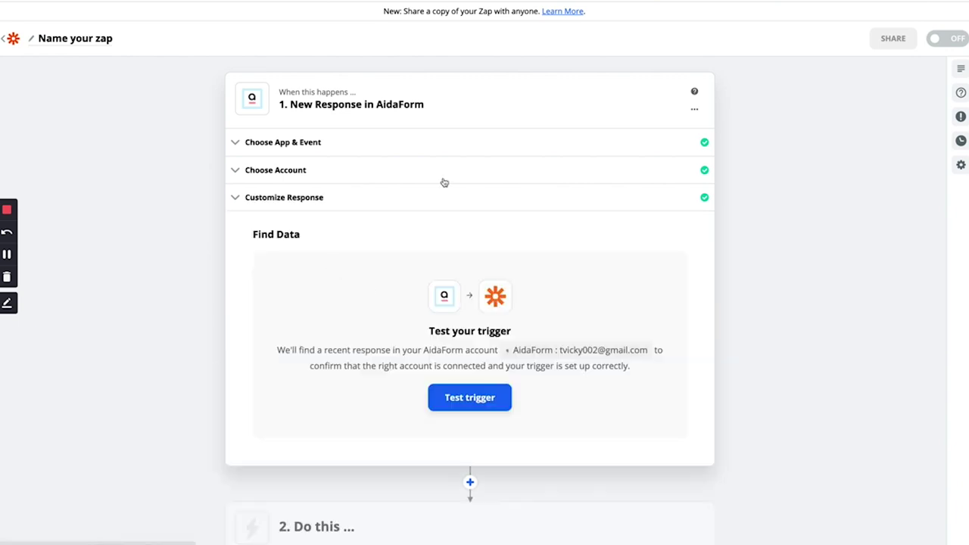
key(ctrl+Tab)
- Fill in the respondent's first and last name, city Mumbai and country India
click(343, 80)
click(503, 79)
click(302, 158)
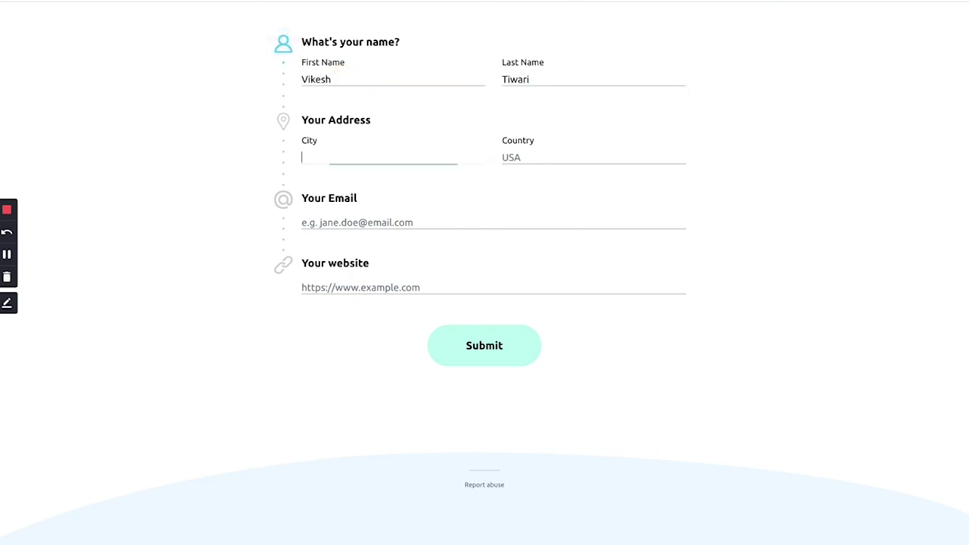
text(Mumbia)
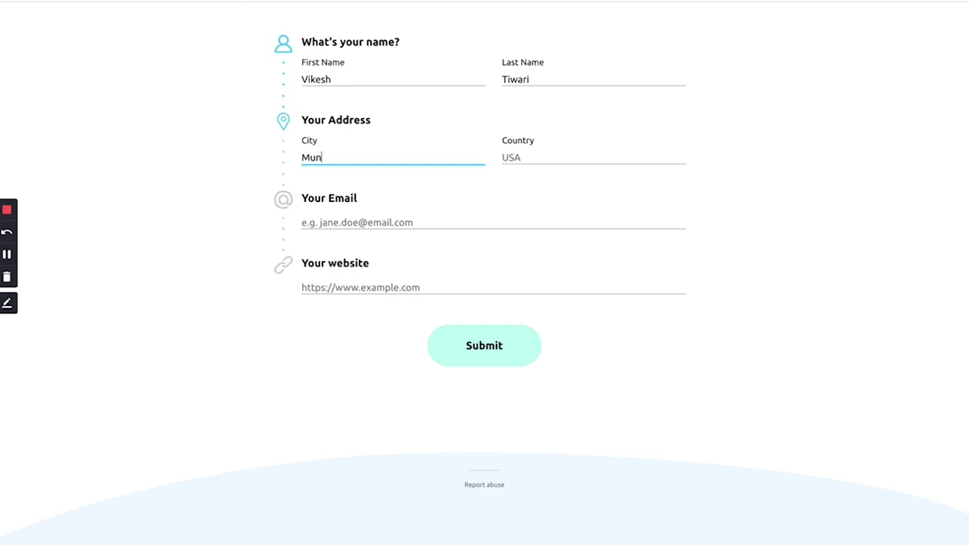
text(i)
key(Tab)
text(India)
key(Tab)
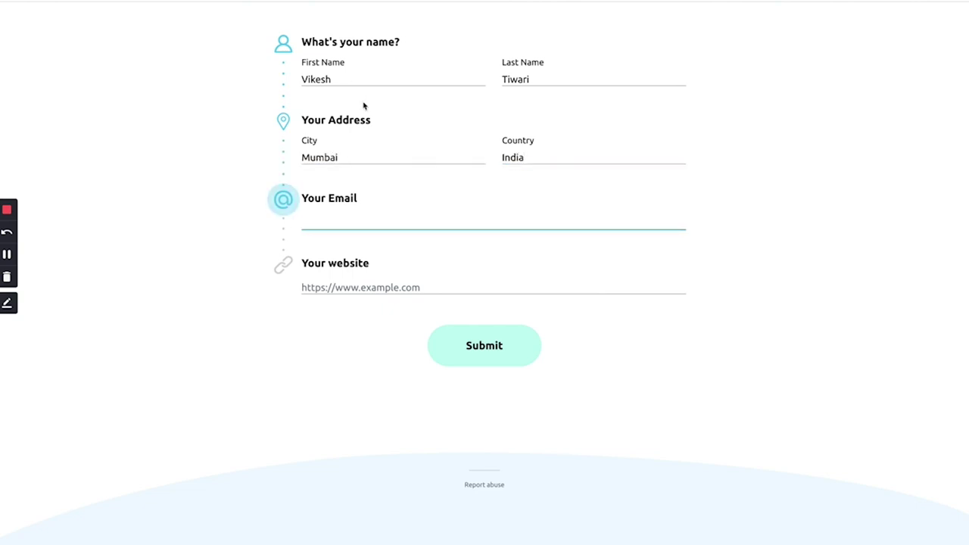
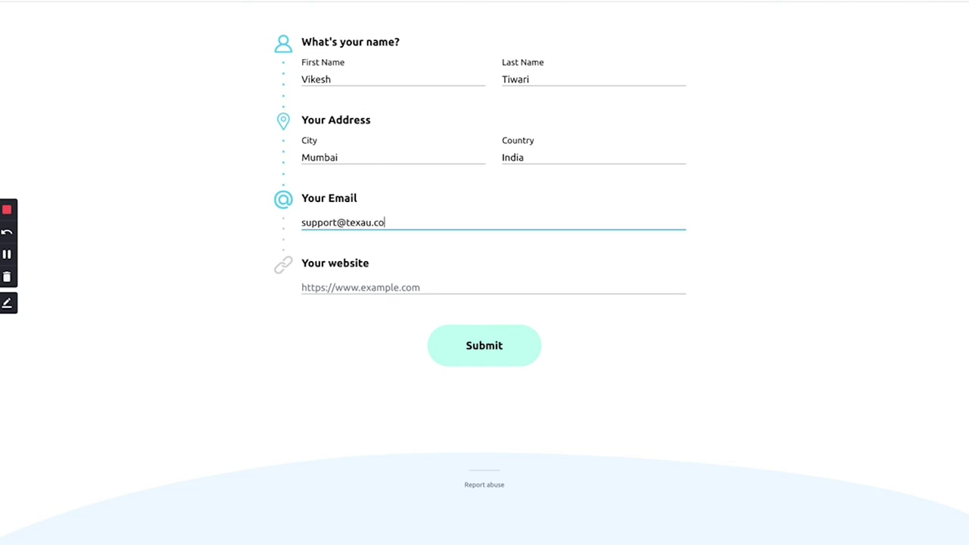
key(Tab)
text(https://www.texau,co)
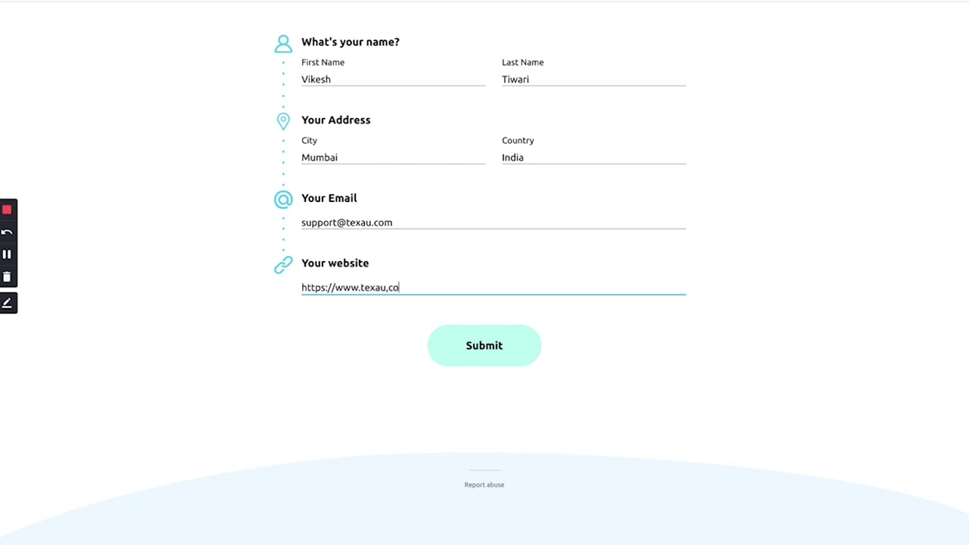
key(BackSpace)
key(BackSpace)
key(BackSpace)
text(.com)
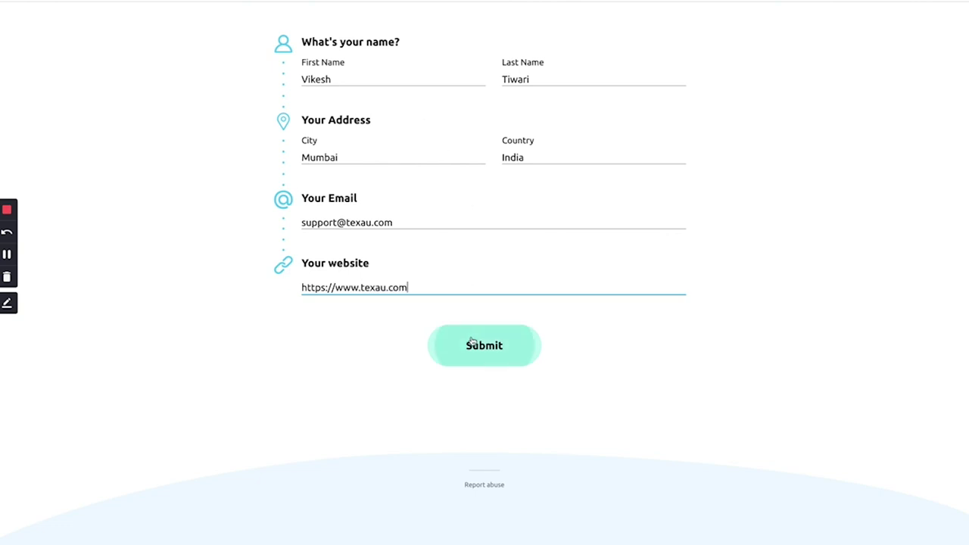
click(472, 341)
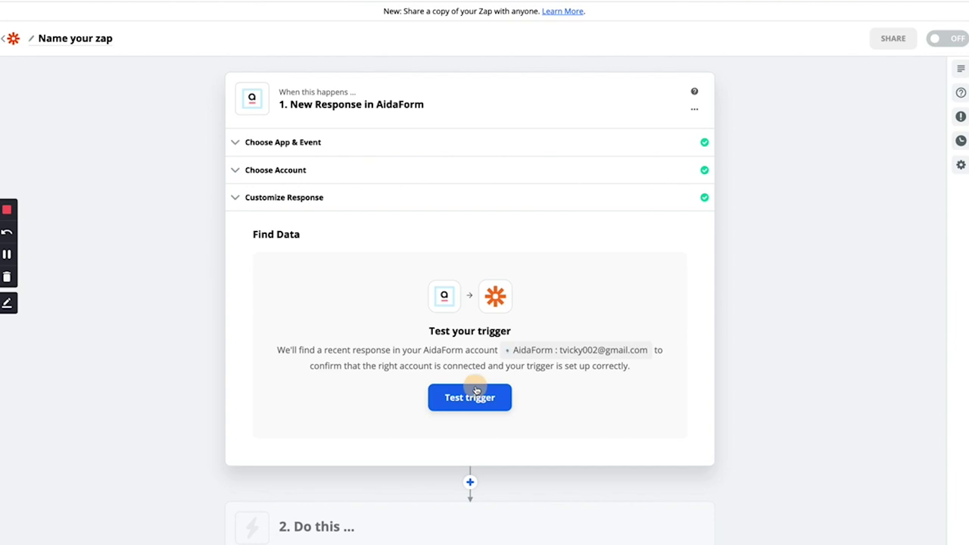
click(471, 393)
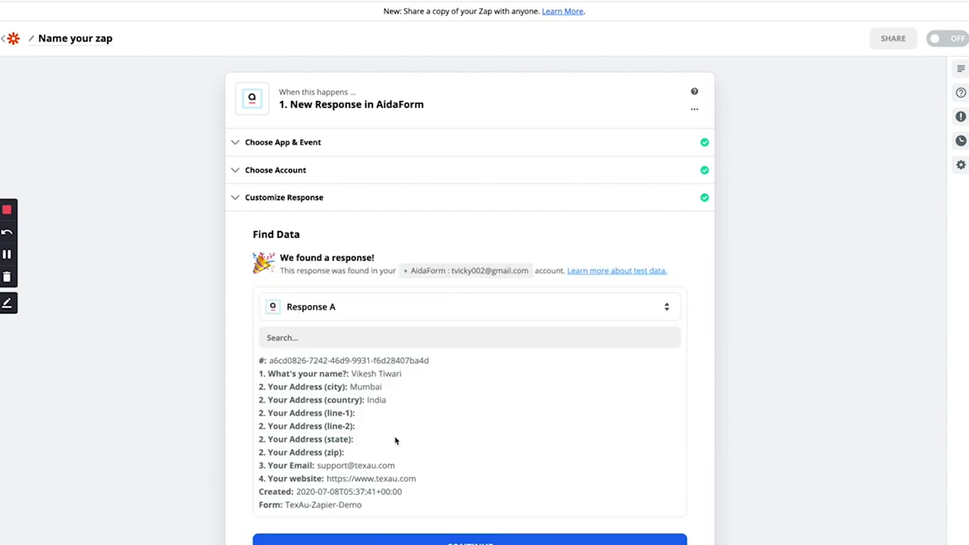
- Accept the fetched Response A test data and continue to the action step
scroll(395, 441, down, 1)
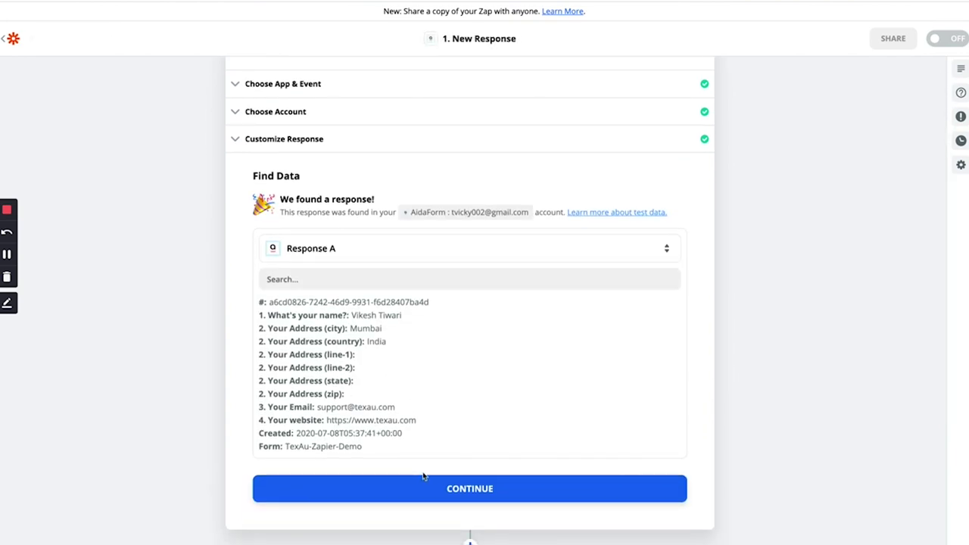
click(472, 489)
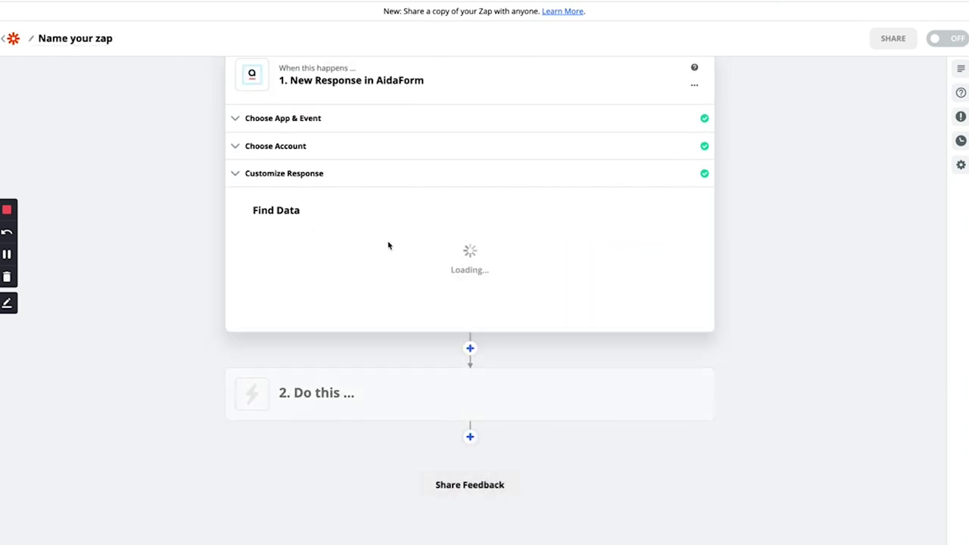
- Set the action to Texau Run Spice using the signed-in TexAu account
click(512, 286)
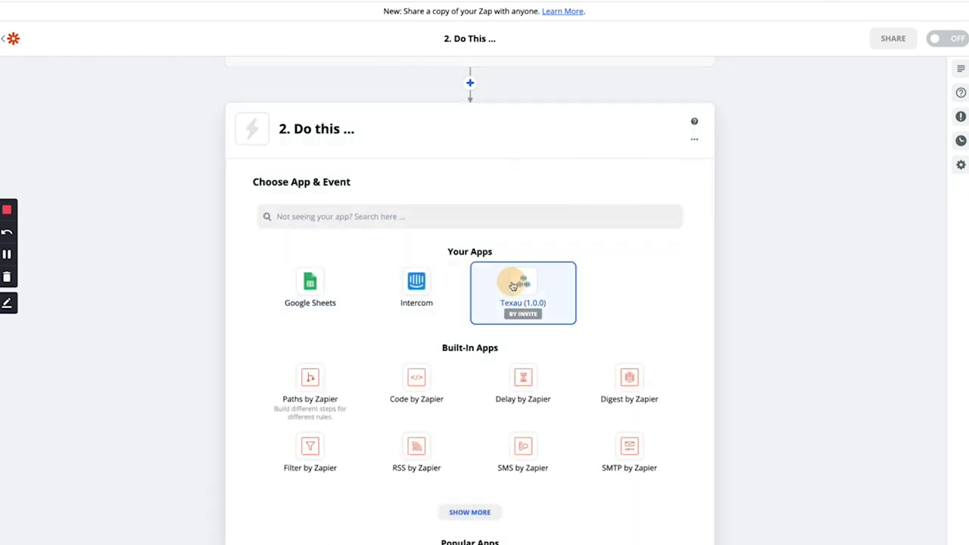
click(323, 338)
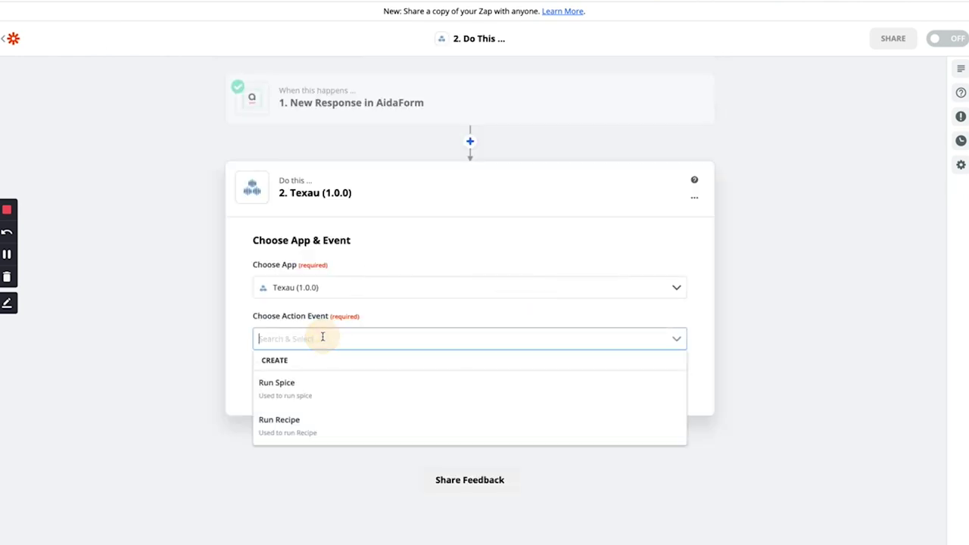
click(297, 386)
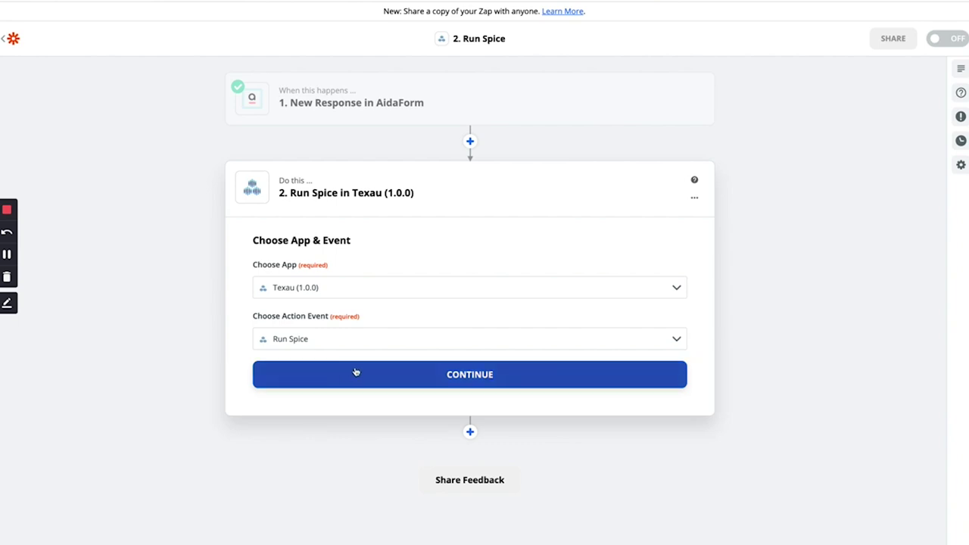
click(415, 366)
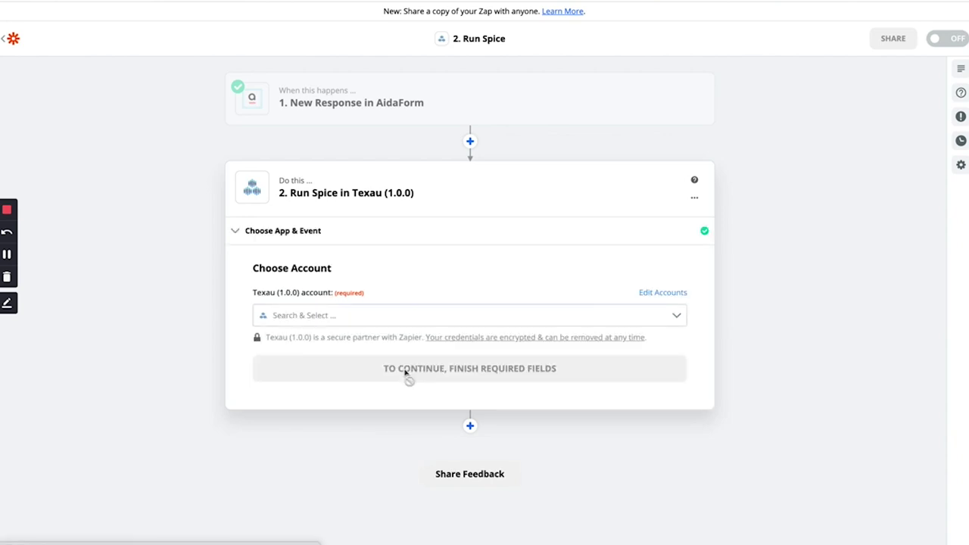
click(312, 316)
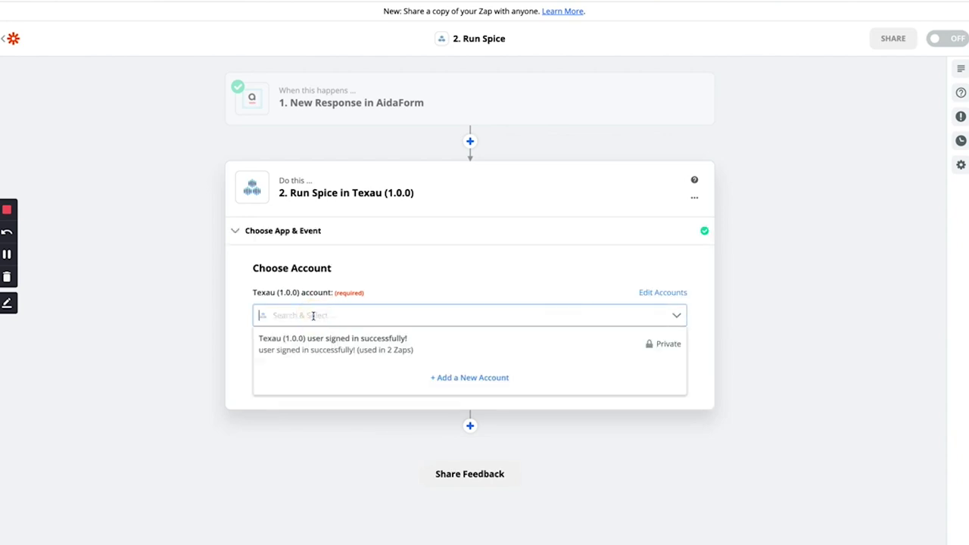
click(333, 343)
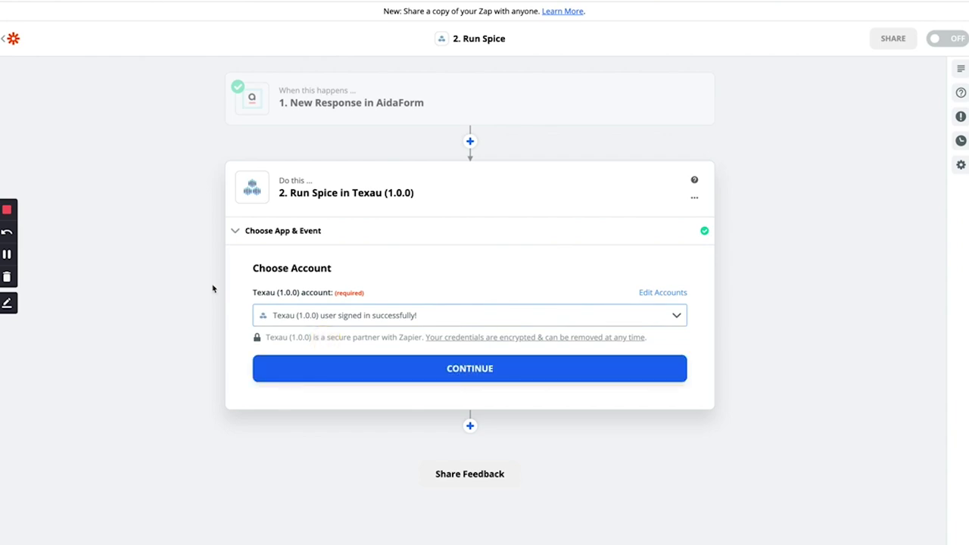
click(381, 365)
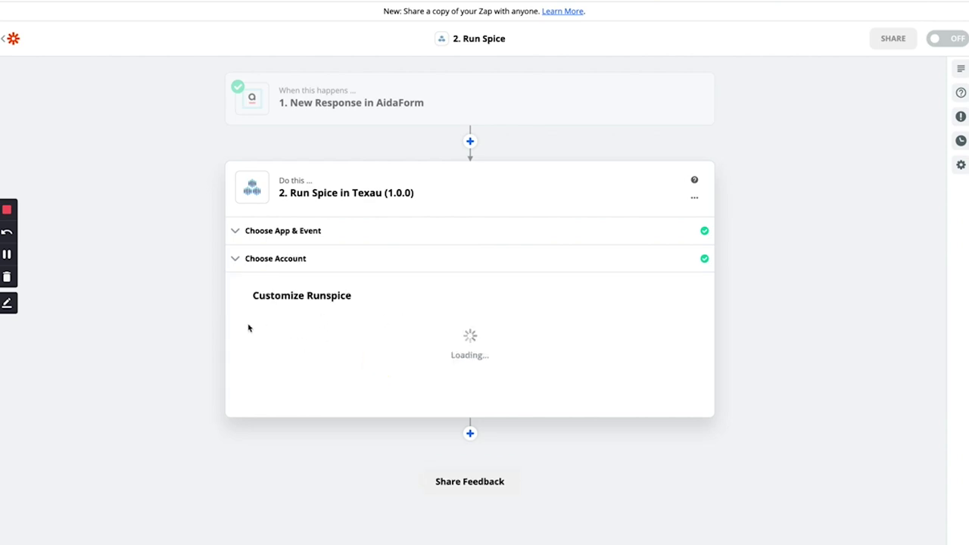
- Choose platform HTML and the spice 'Take a website screenshot'
click(324, 335)
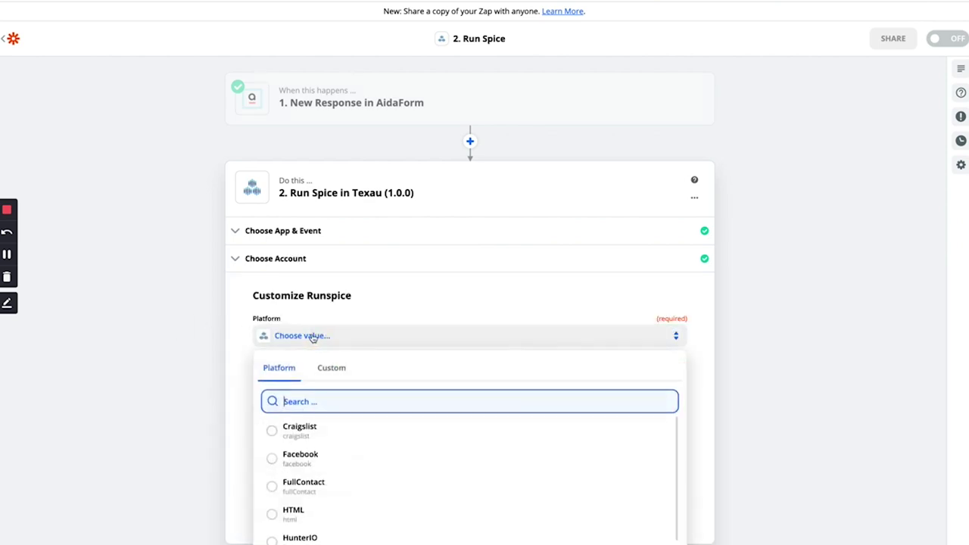
scroll(239, 428, down, 1)
scroll(238, 427, down, 1)
scroll(335, 416, down, 5)
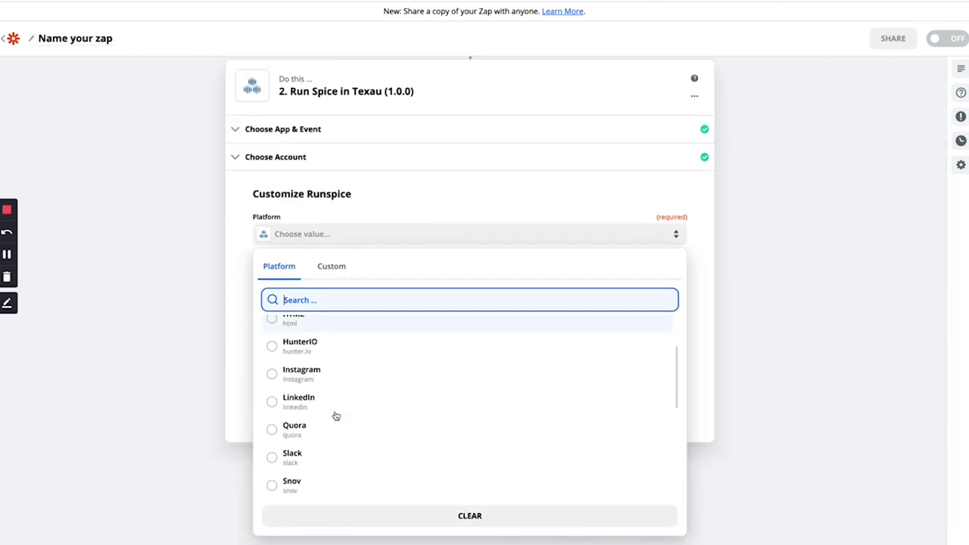
scroll(335, 415, down, 2)
scroll(325, 441, down, 3)
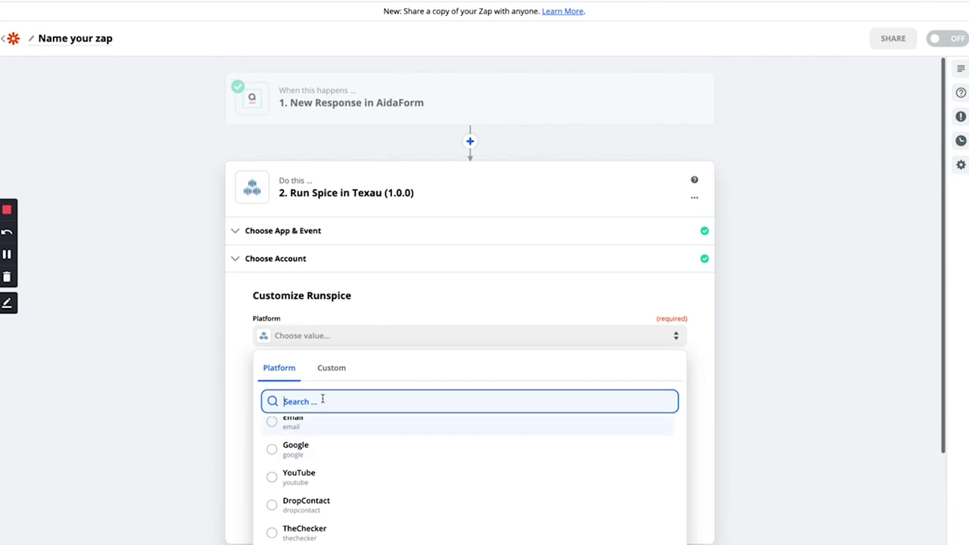
text(we)
key(BackSpace)
key(BackSpace)
text(ht)
click(364, 434)
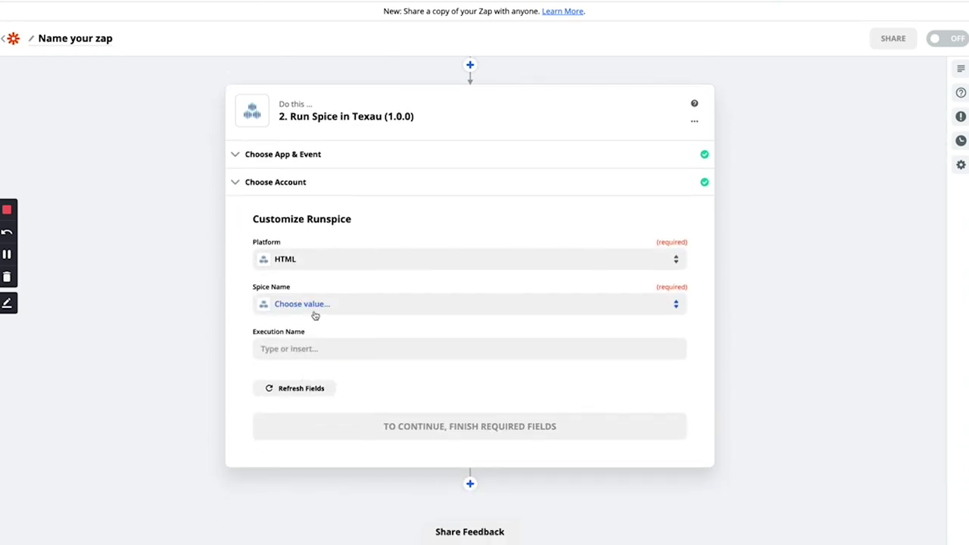
click(314, 304)
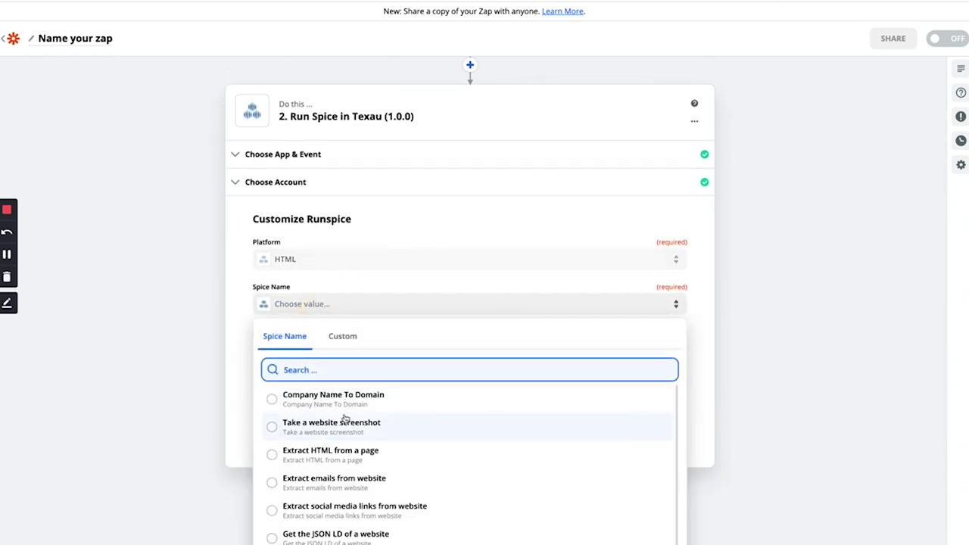
scroll(321, 426, down, 1)
click(335, 423)
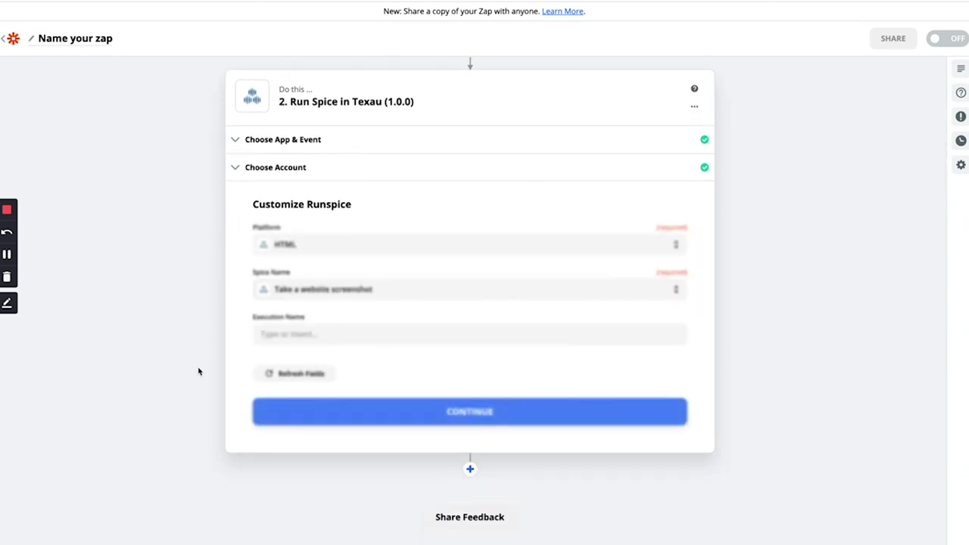
- Map the form's '4. Your Website' answer into the Site URL field
click(301, 312)
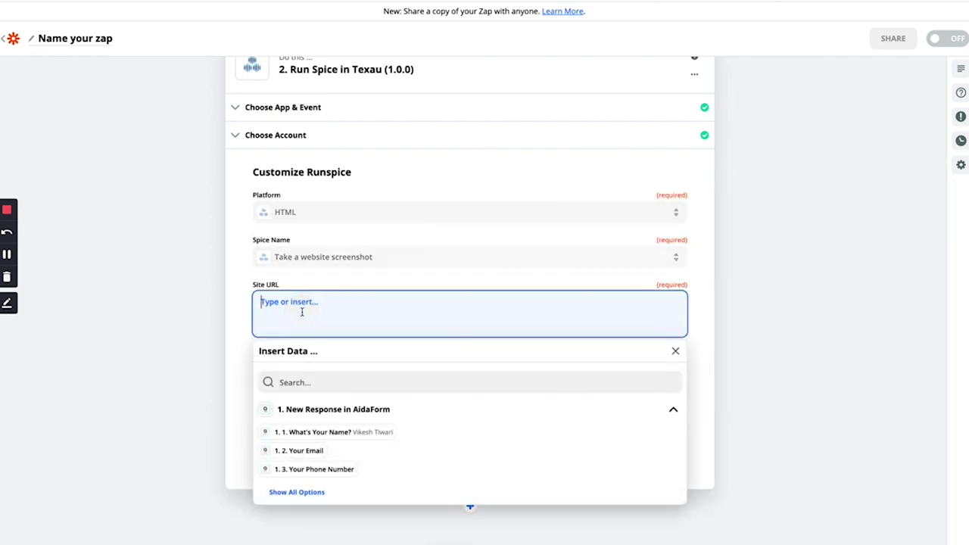
click(306, 493)
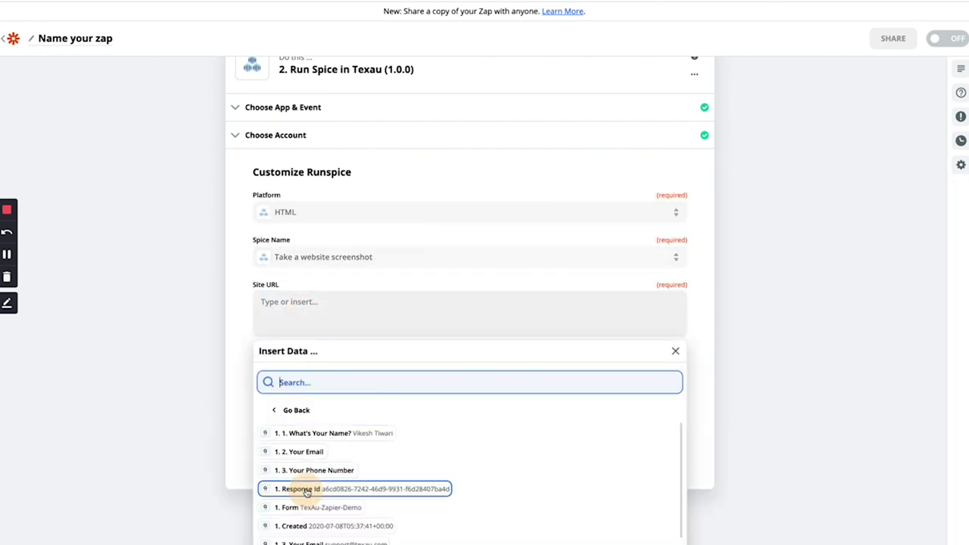
scroll(341, 454, down, 2)
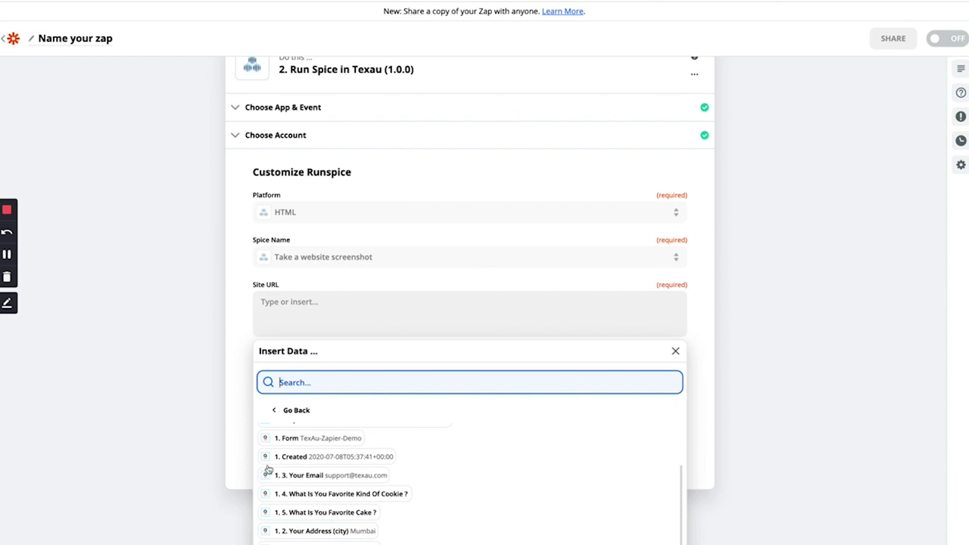
scroll(254, 479, down, 1)
scroll(303, 469, down, 3)
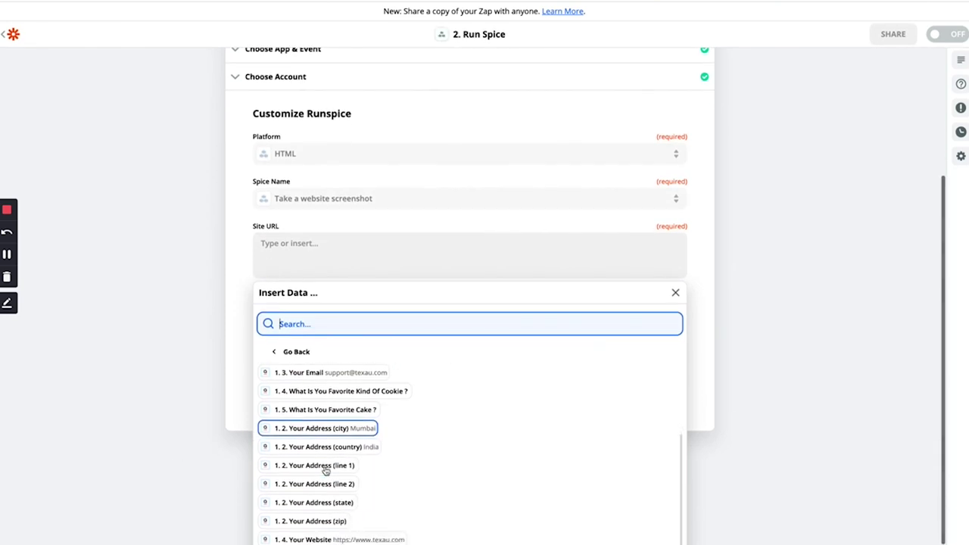
click(321, 531)
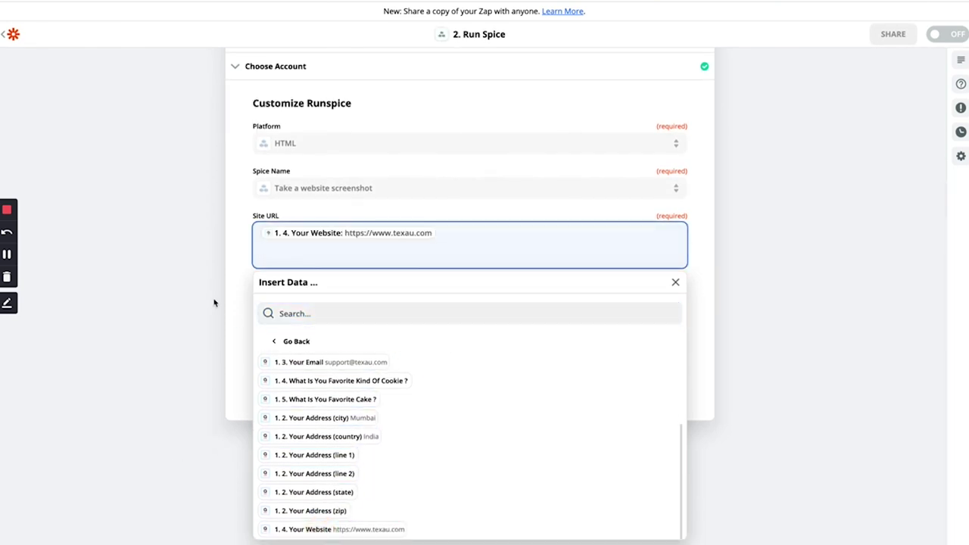
click(227, 301)
- Name the execution Form-response-screenshot and confirm the runspice settings
click(320, 299)
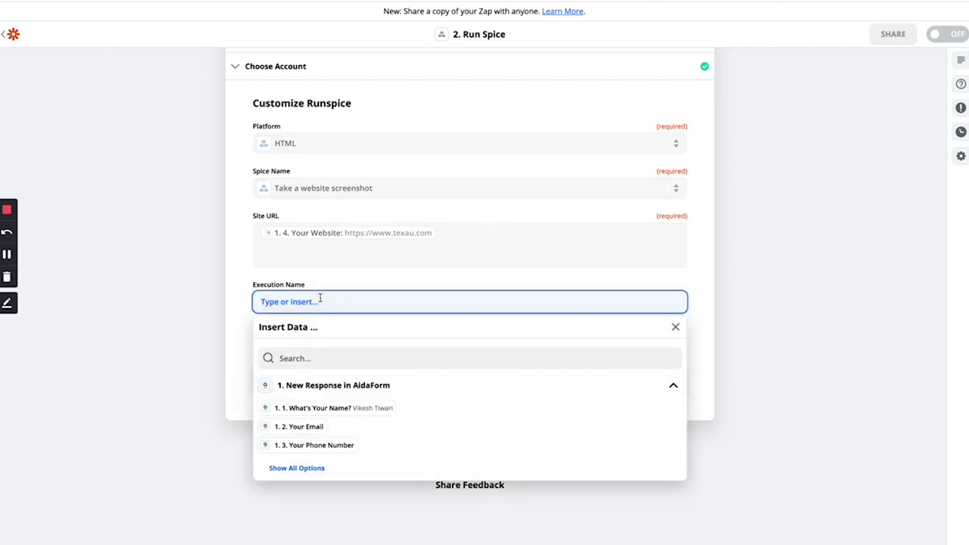
text(AF)
text(orm-repson)
key(BackSpace)
key(BackSpace)
key(BackSpace)
key(BackSpace)
text(sponse-screenshot)
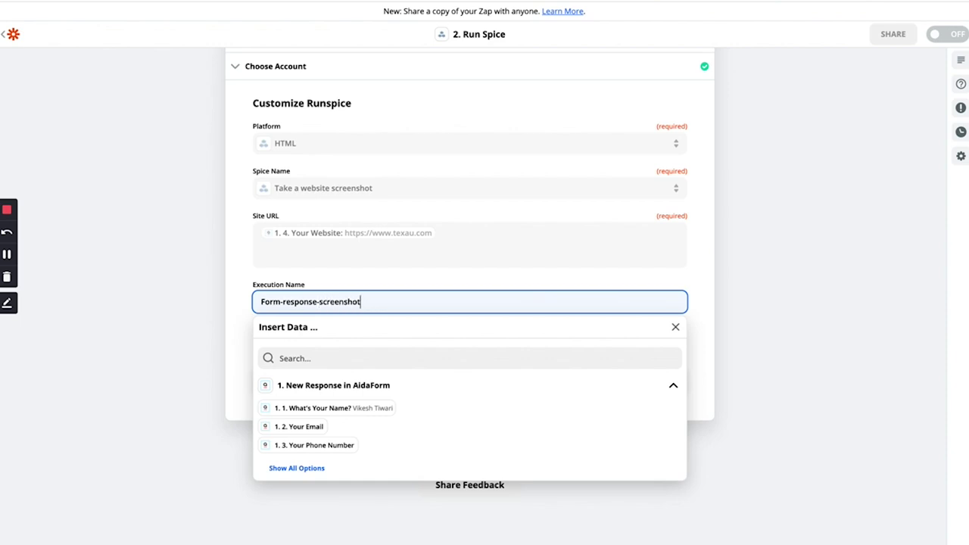
click(225, 282)
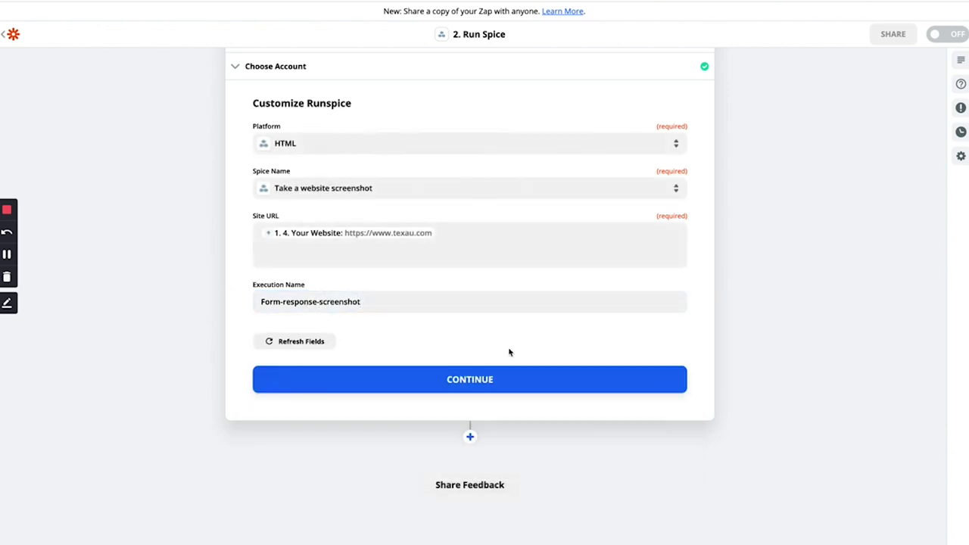
click(445, 378)
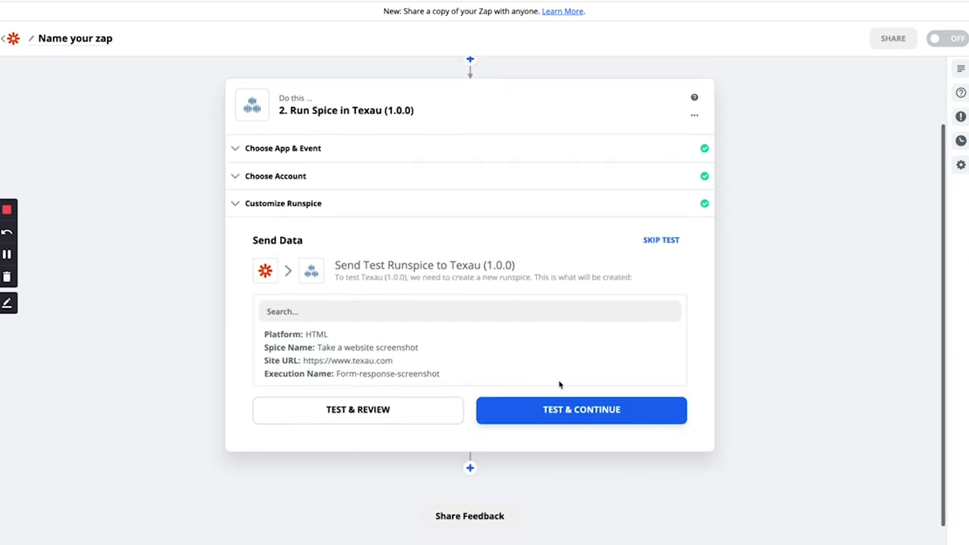
- Run the Run Spice test so TexAu creates a screenshot runspice
click(569, 412)
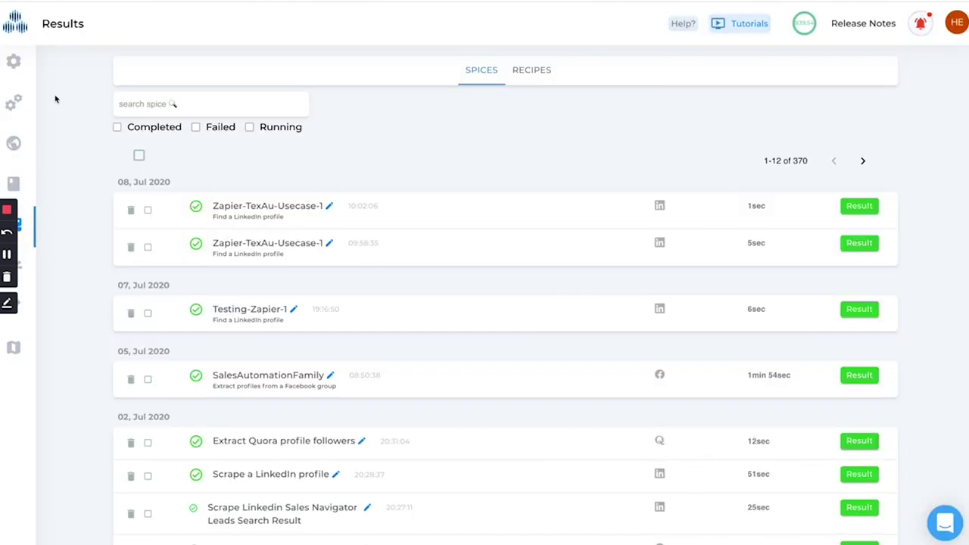
mouse_move(53, 147)
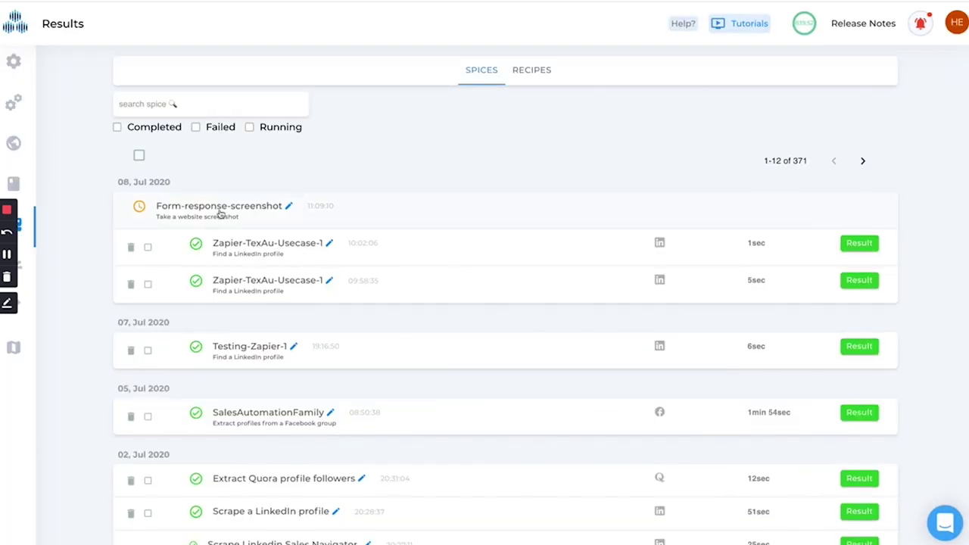
- Check the finished Form-response-screenshot run in TexAu, then turn on the AidaForm zap
click(219, 212)
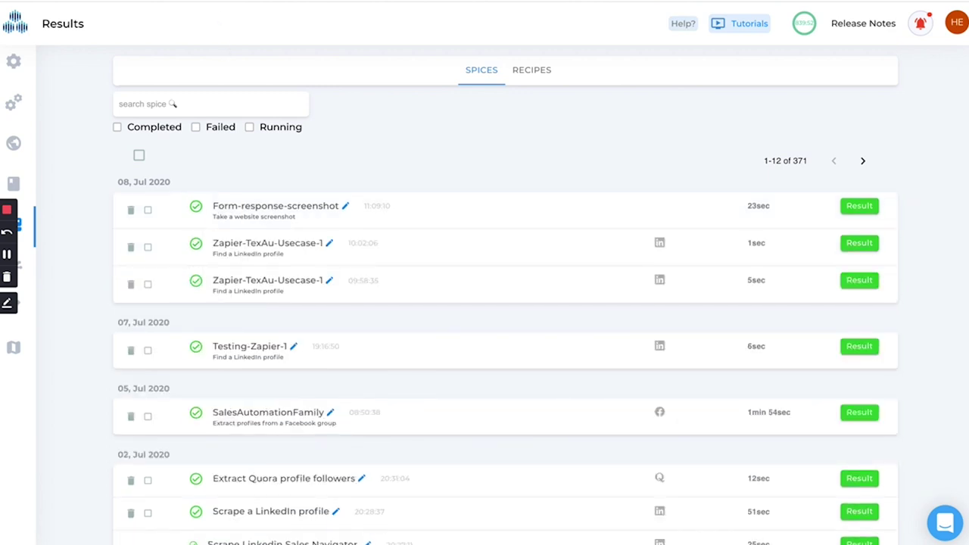
key(alt+Tab)
click(594, 460)
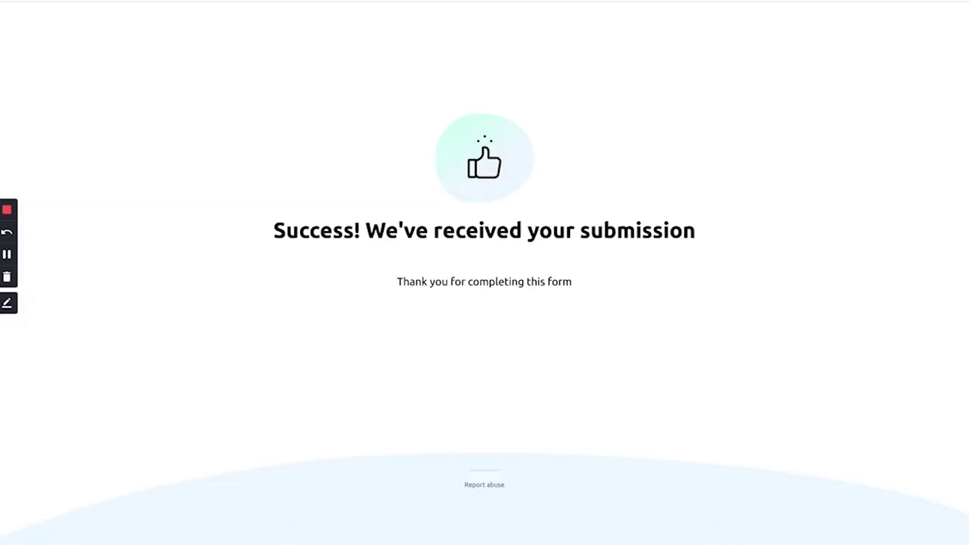
- Reload the blank AidaForm form and enter the respondent's first and last name
key(BackSpace)
key(BackSpace)
key(BackSpace)
key(BackSpace)
key(BackSpace)
key(BackSpace)
key(BackSpace)
key(BackSpace)
key(BackSpace)
key(BackSpace)
key(Return)
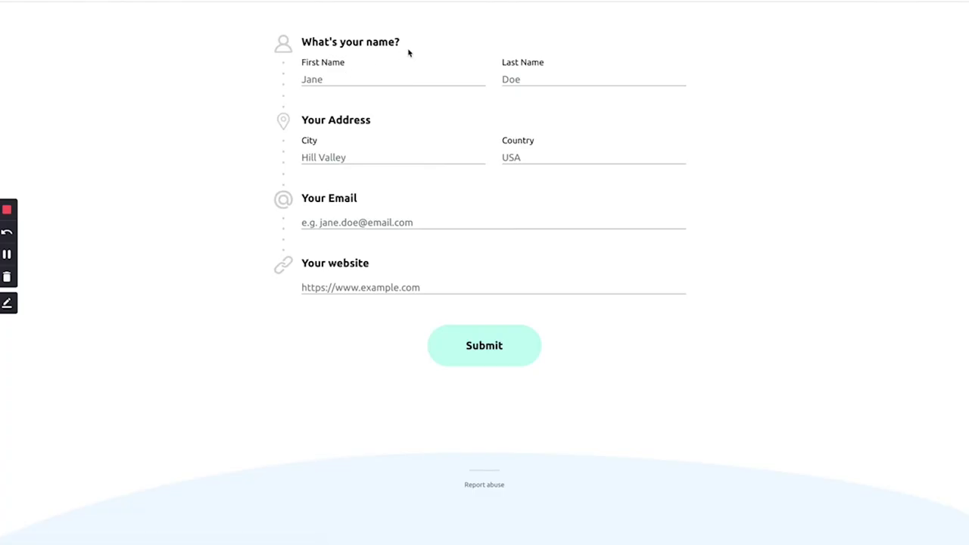
click(337, 75)
key(Tab)
- Fill in country USA and the contact's e-mail, then start a new browser tab
key(Tab)
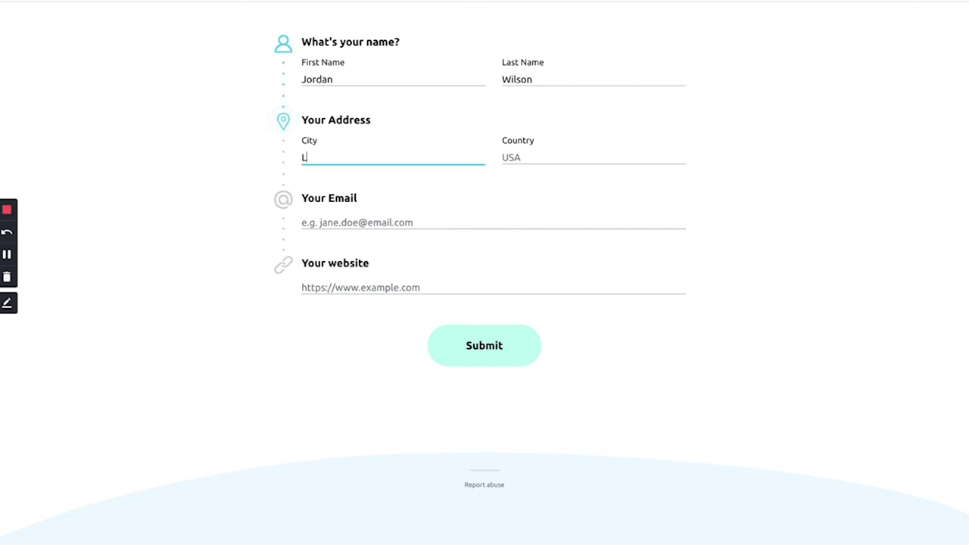
key(Tab)
text(USA)
key(Tab)
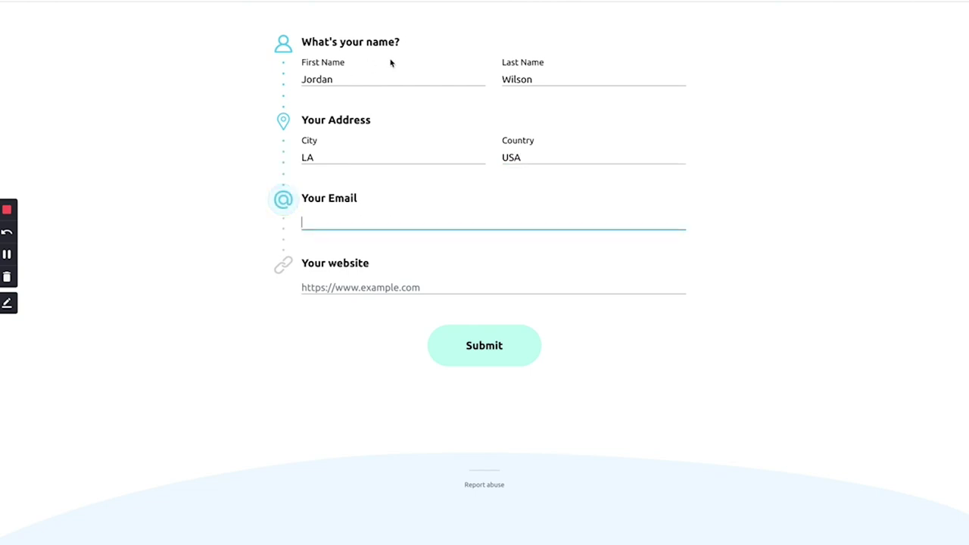
key(Tab)
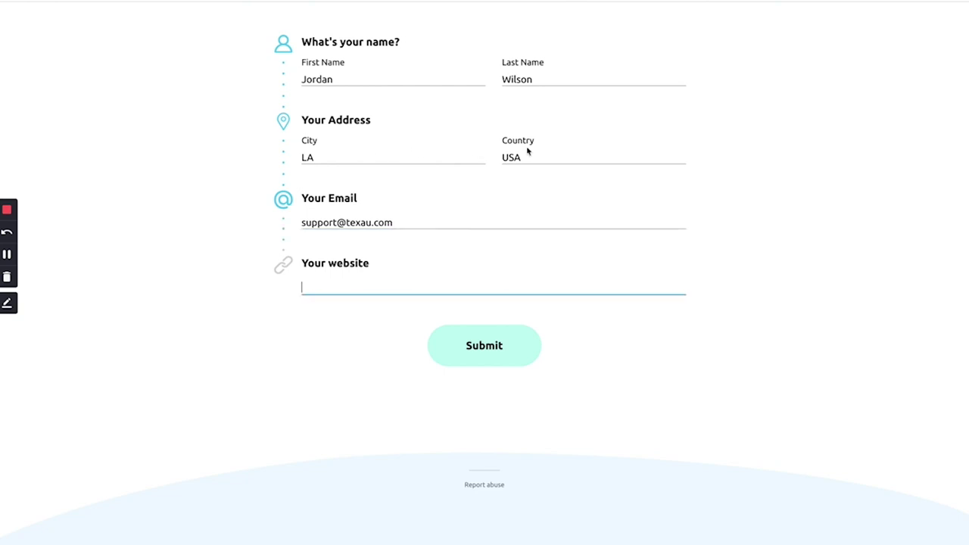
key(ctrl+t)
text(acce)
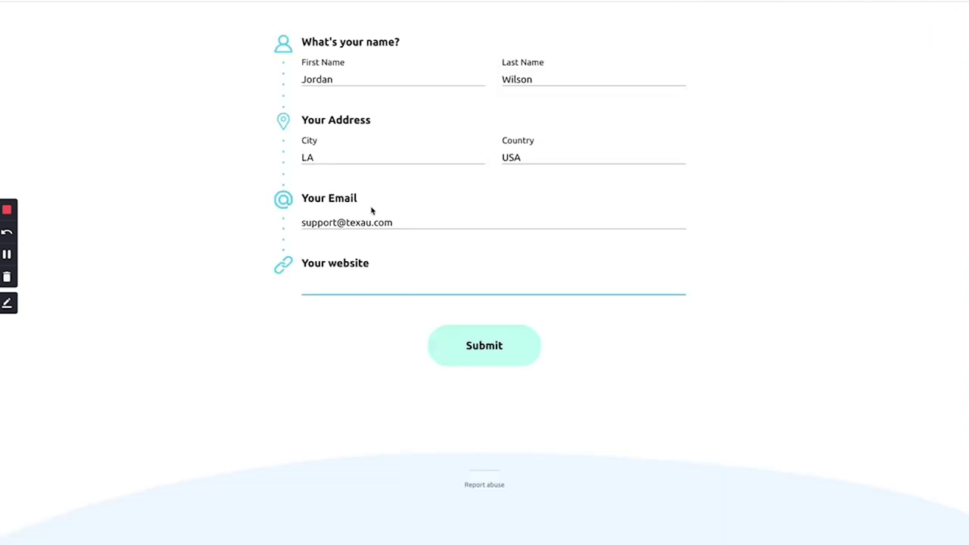
- Paste the website address, submit the form, and open TexAu's result table with the screenshot URL
text(https://accelerantagency.com/)
click(455, 330)
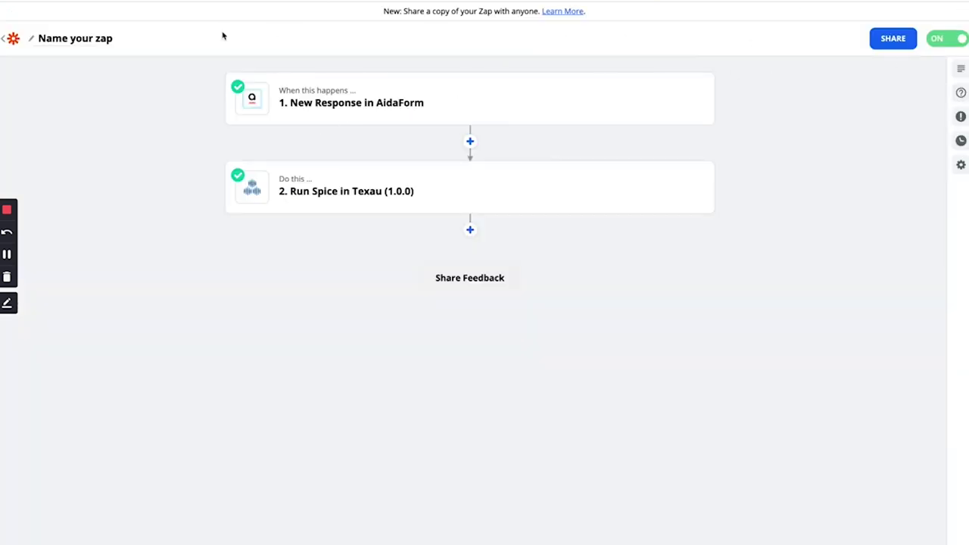
click(12, 37)
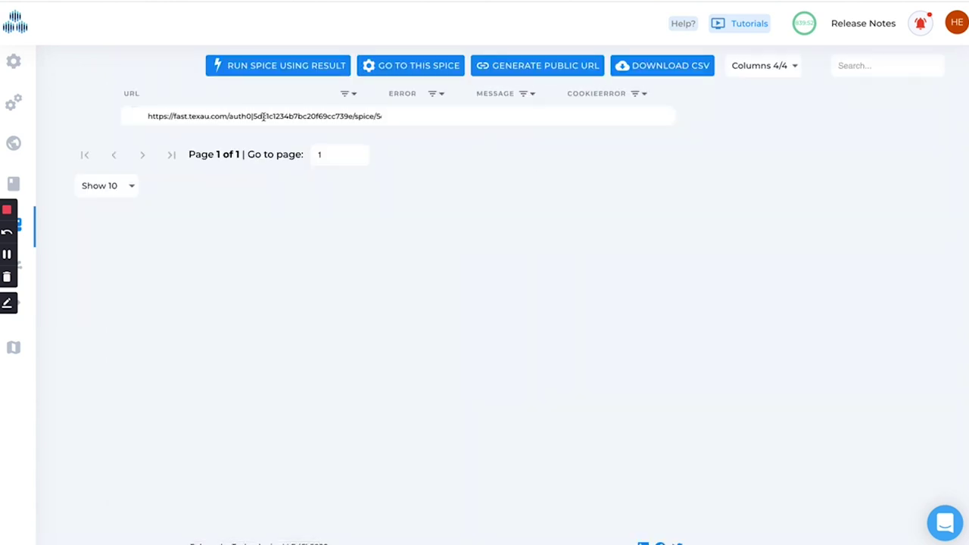
- Copy the spice's result URL and open it in a new tab to check it
triple_click(281, 114)
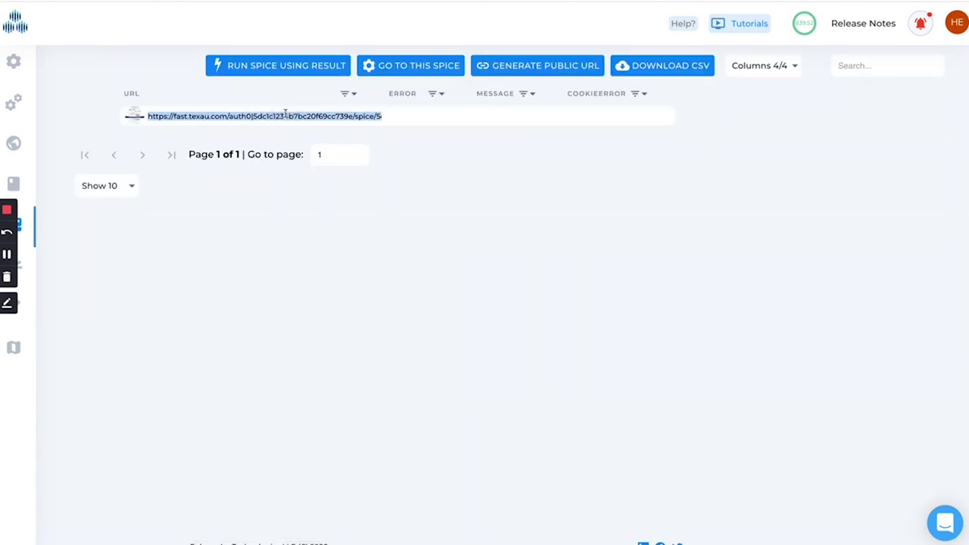
mouse_move(134, 121)
key(ctrl+t)
key(ctrl+v)
key(Return)
scroll(219, 192, down, 10)
scroll(219, 192, up, 5)
scroll(220, 192, up, 10)
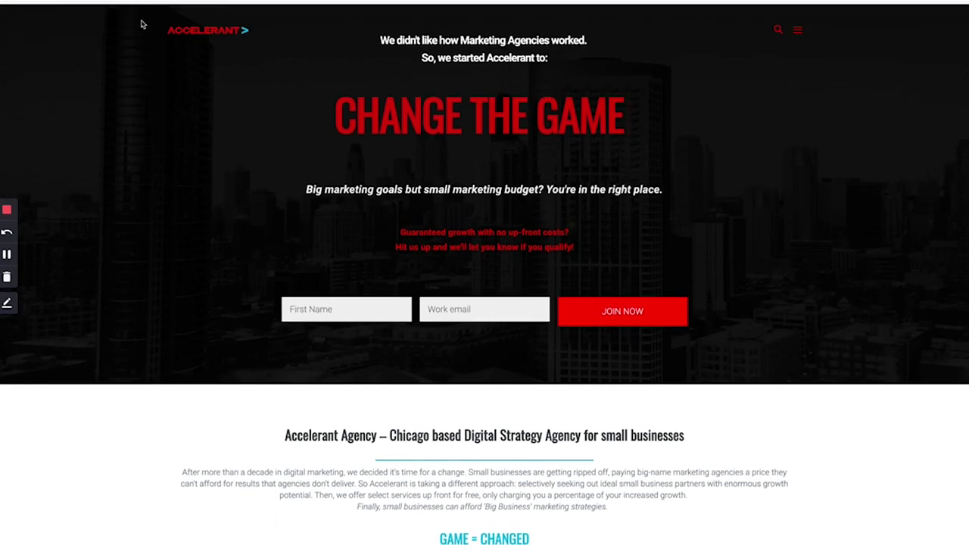
- Close the result page and bring up TexAu's Recipes list
key(ctrl+w)
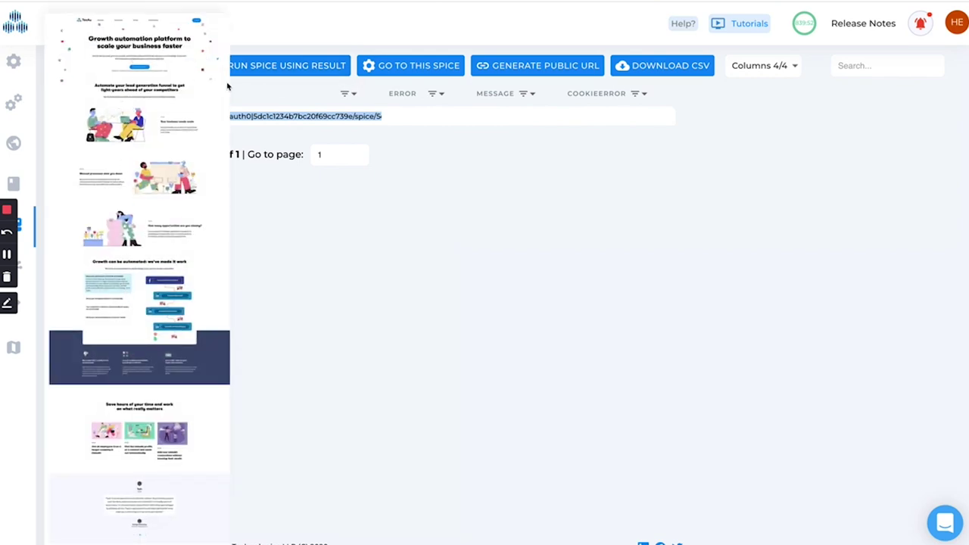
click(79, 132)
click(21, 102)
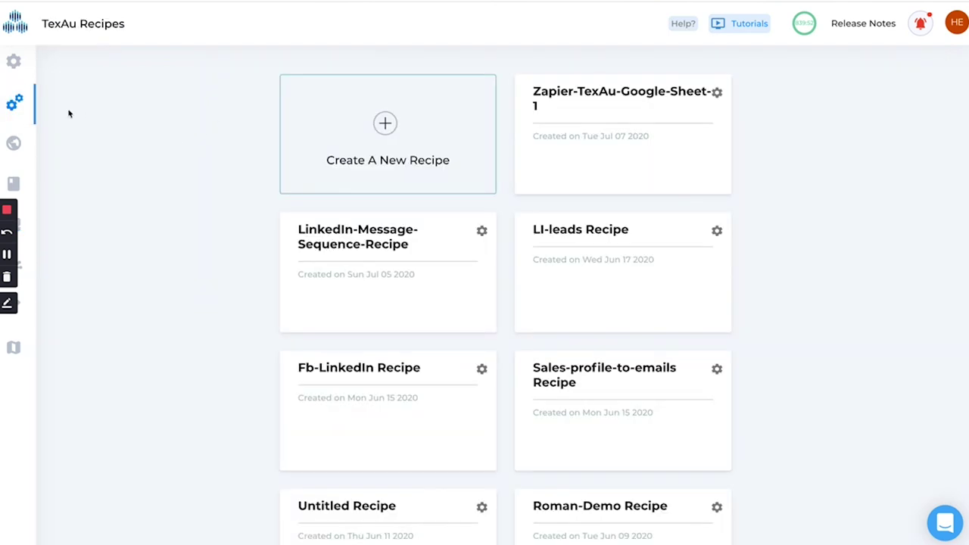
- Filter TexAu's spice catalogue to the seven Website spices, clear the filter, then paste the AidaForm URL
click(31, 61)
key(ctrl+Tab)
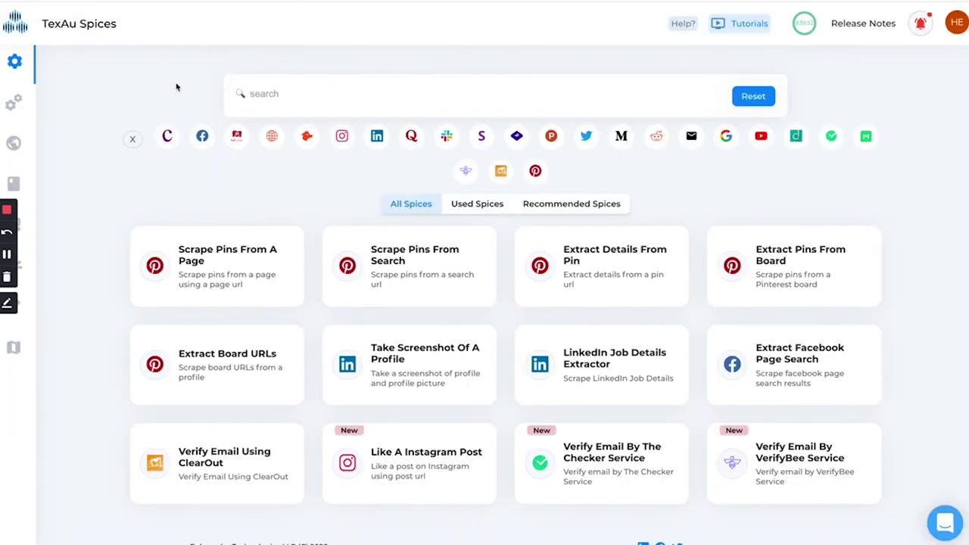
click(275, 144)
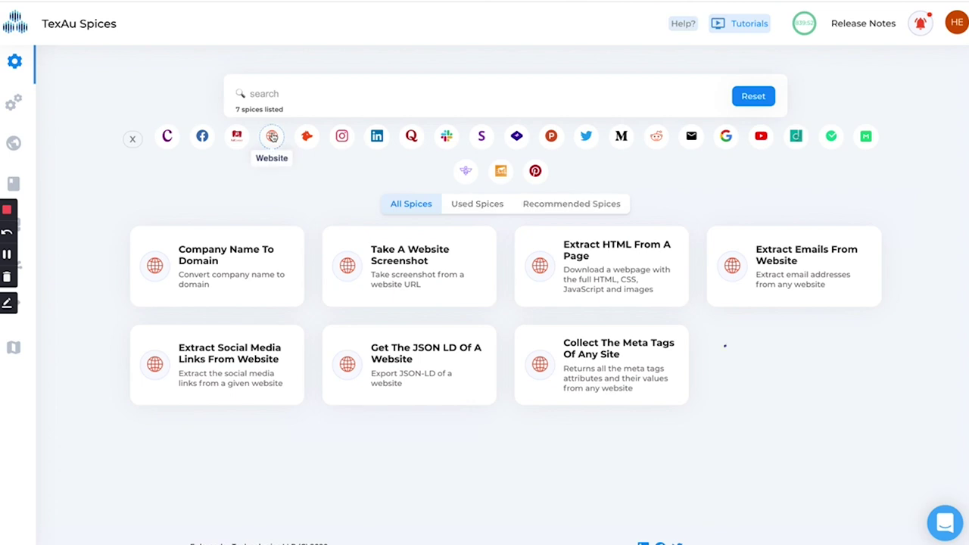
click(272, 137)
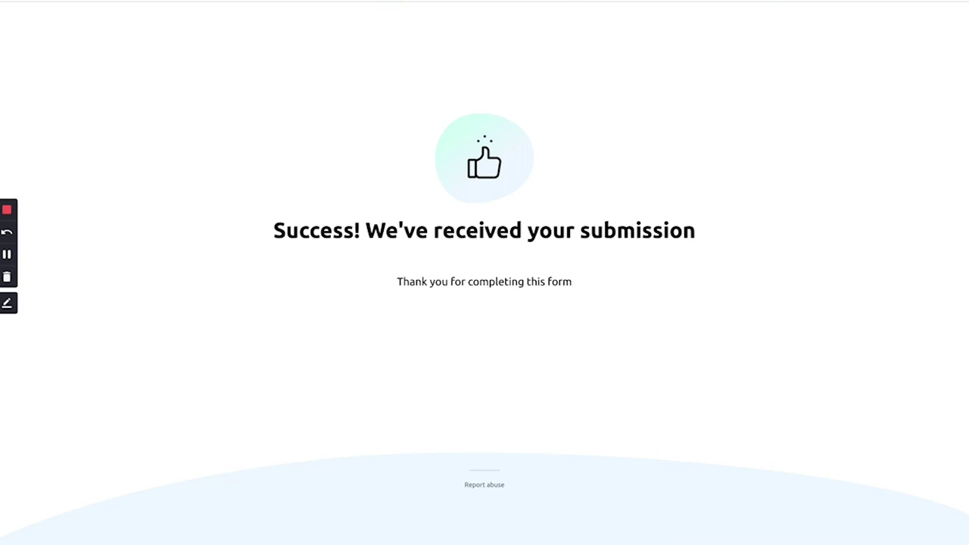
text(https://texau.aidaform.com/texau-zapier-demo)
- Load the AidaForm demo form, then expand the Book Like A Boss trigger's app and event settings
key(Return)
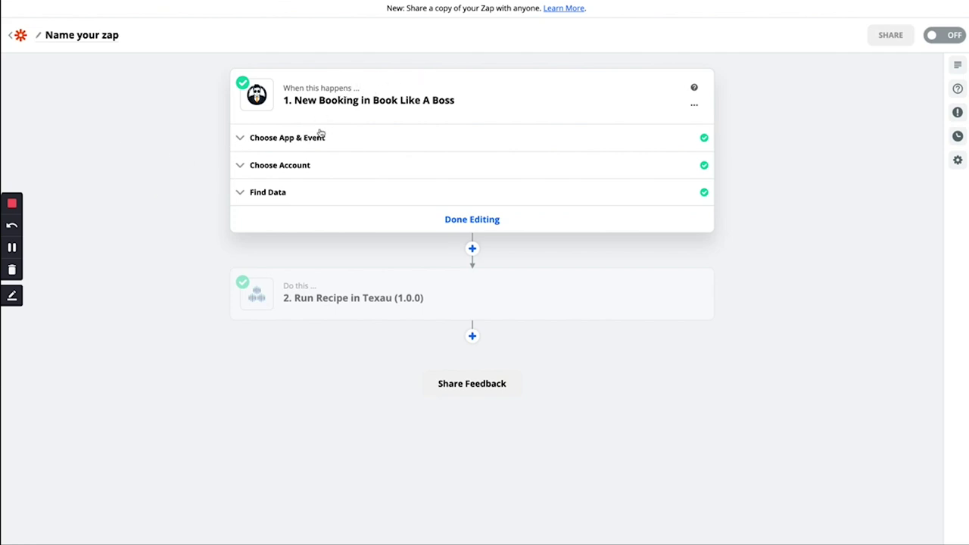
click(320, 136)
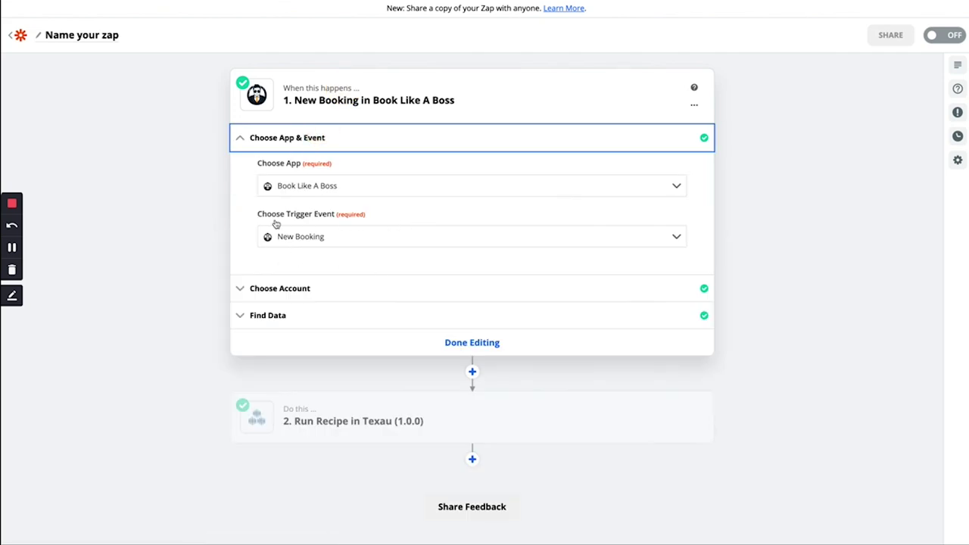
- Review the Book Like A Boss trigger's connected account and sample booking
click(298, 286)
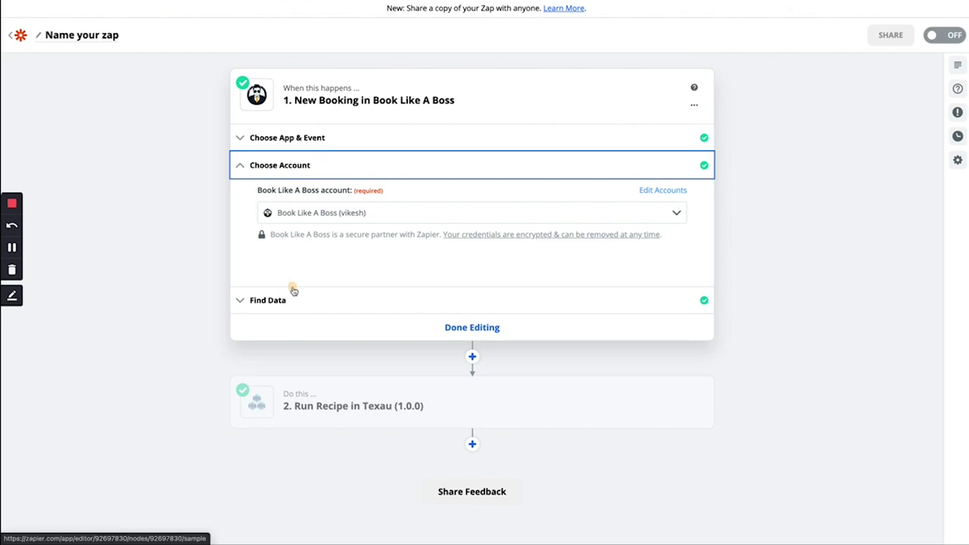
click(292, 296)
scroll(441, 376, down, 3)
scroll(441, 376, down, 3)
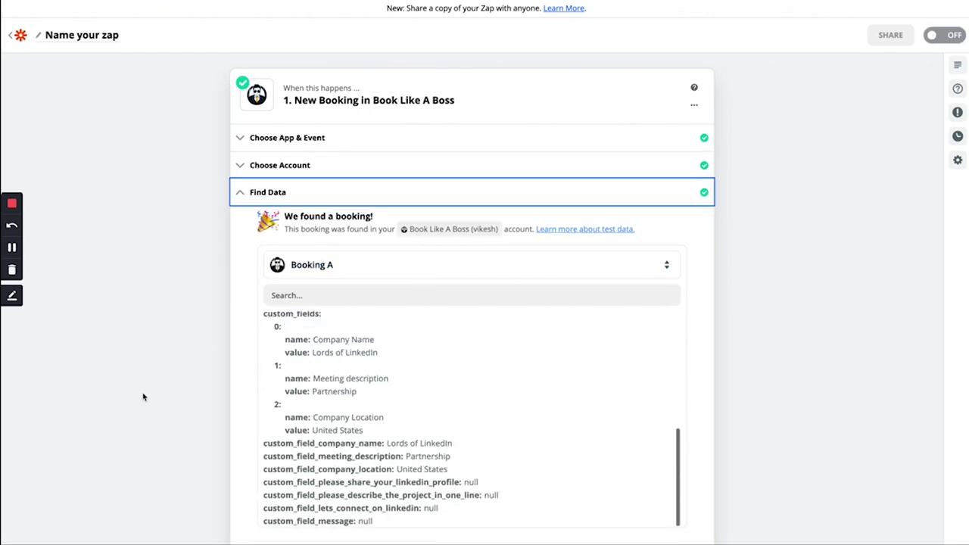
scroll(143, 396, down, 5)
- Review the Run Recipe in Texau step's app, account, Book-like-a-boss-Recipe and name query
click(305, 487)
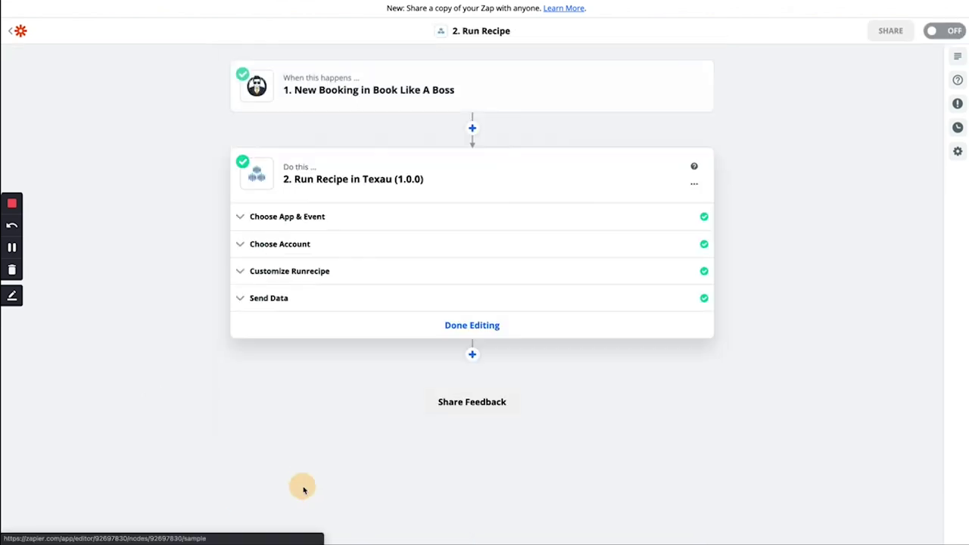
click(313, 215)
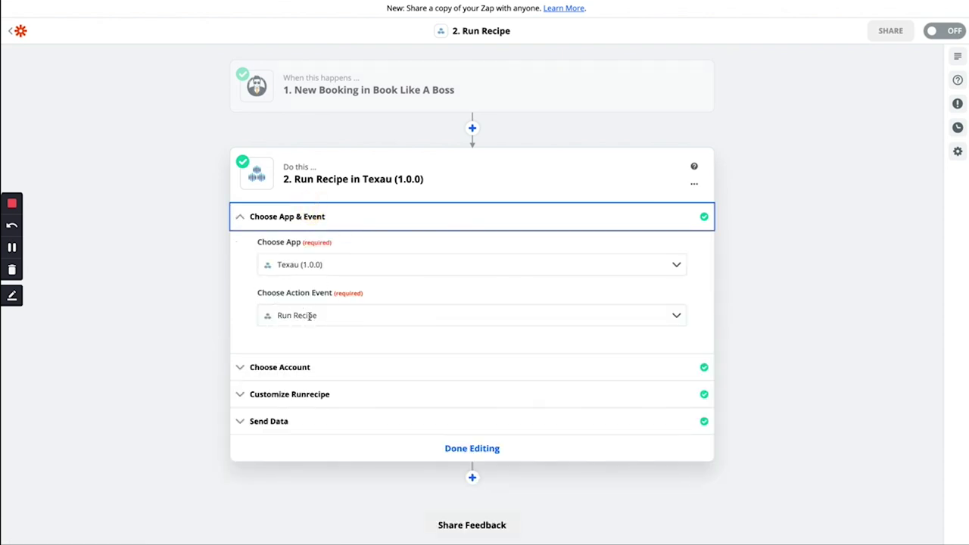
click(297, 368)
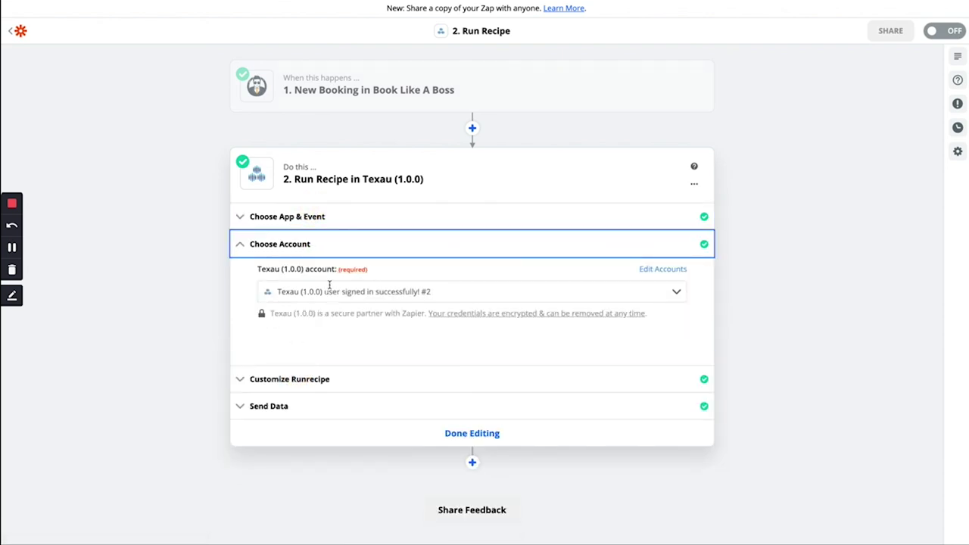
click(274, 372)
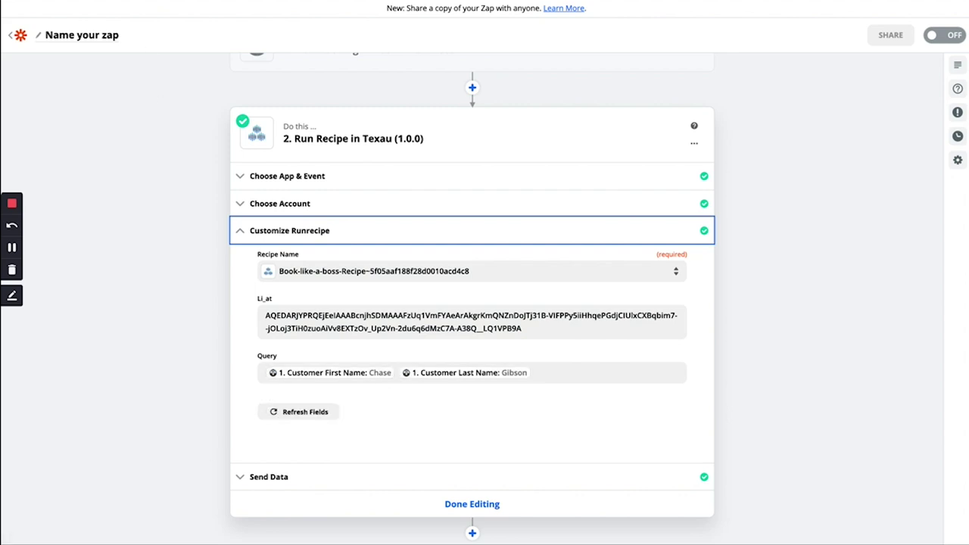
- Open the Book-like-a-boss-Recipe and inspect its Find a LinkedIn profile and connection request steps
click(166, 11)
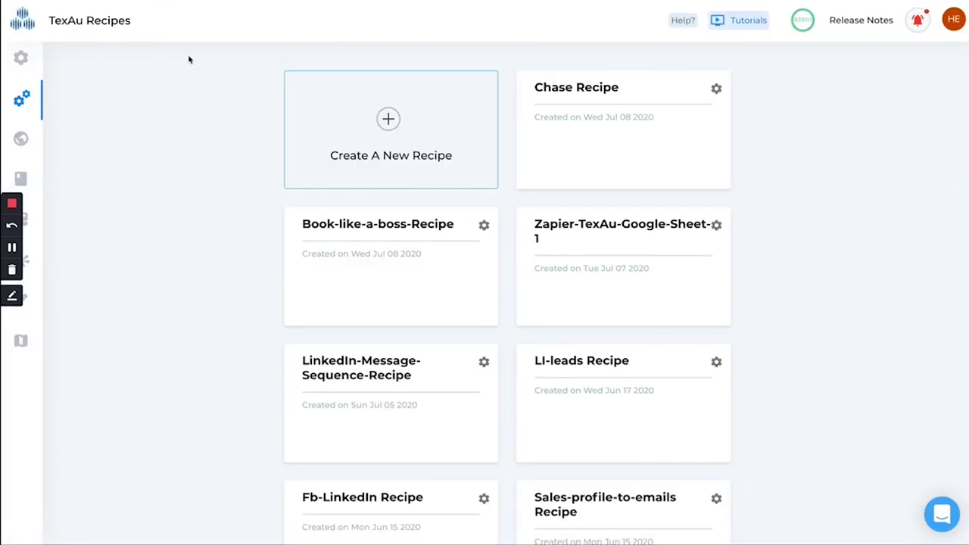
click(330, 323)
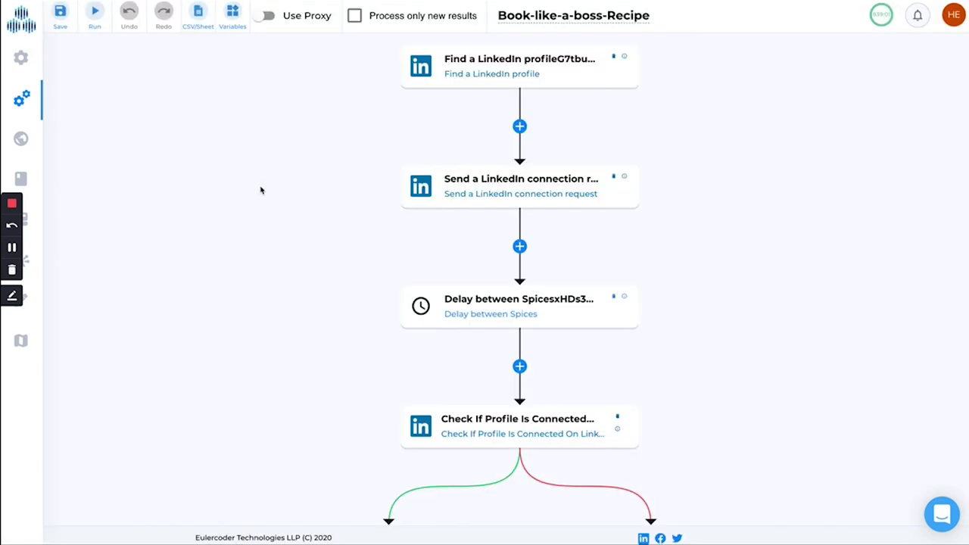
click(474, 80)
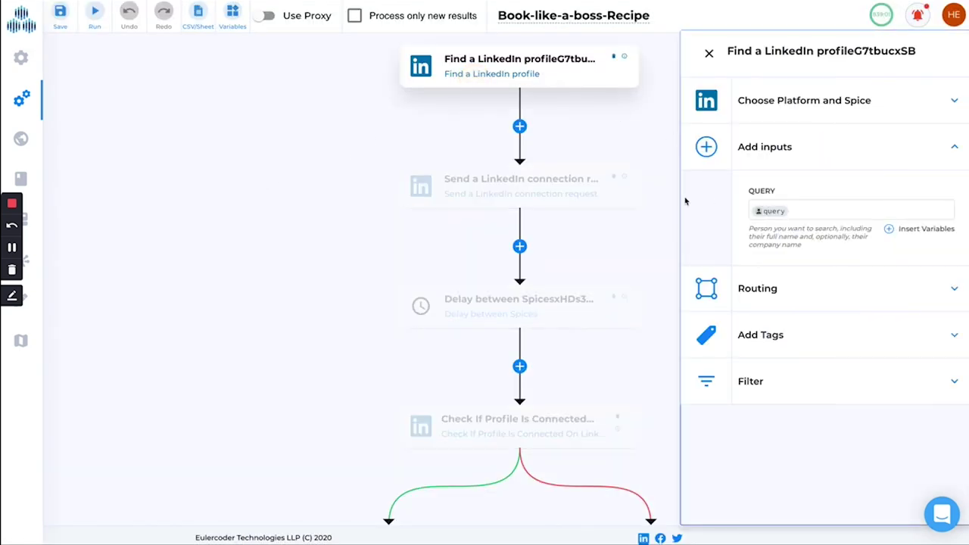
click(491, 179)
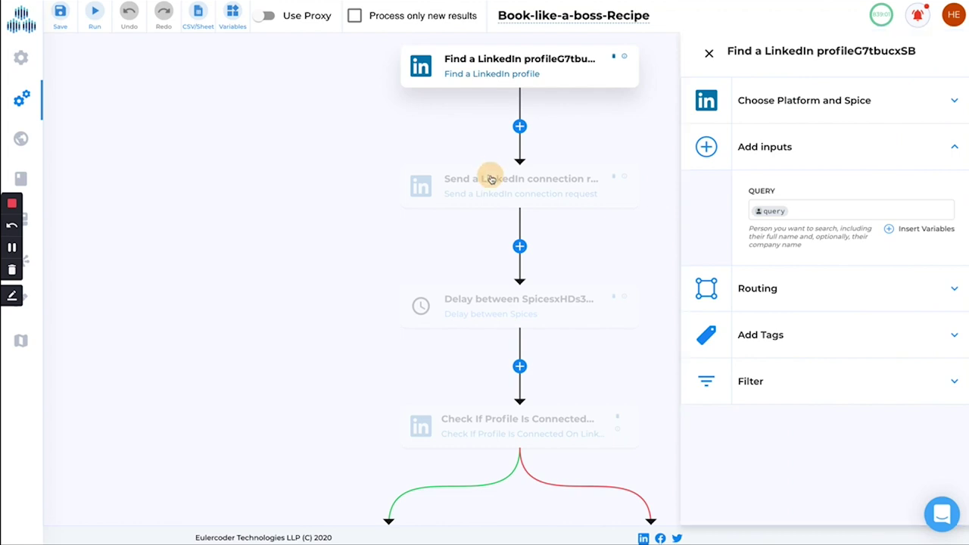
click(487, 87)
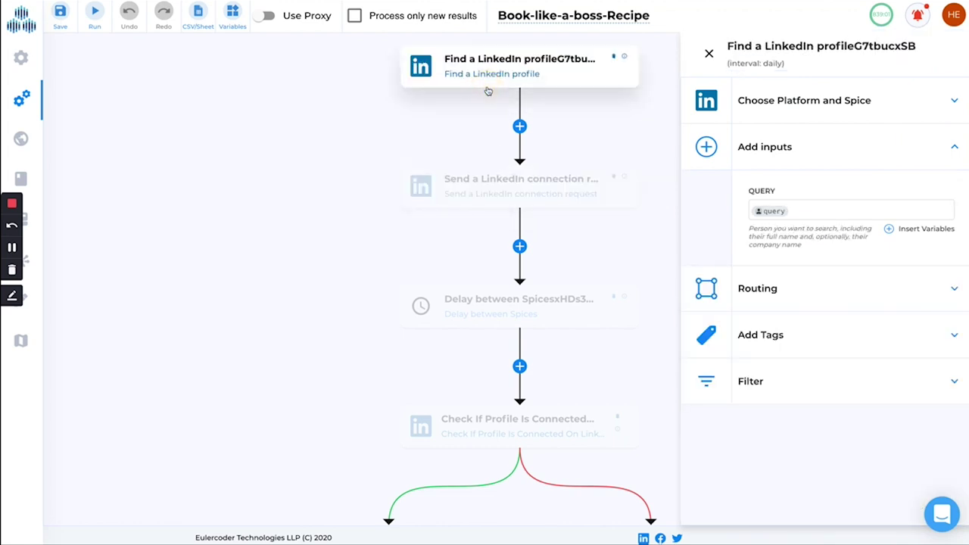
click(465, 189)
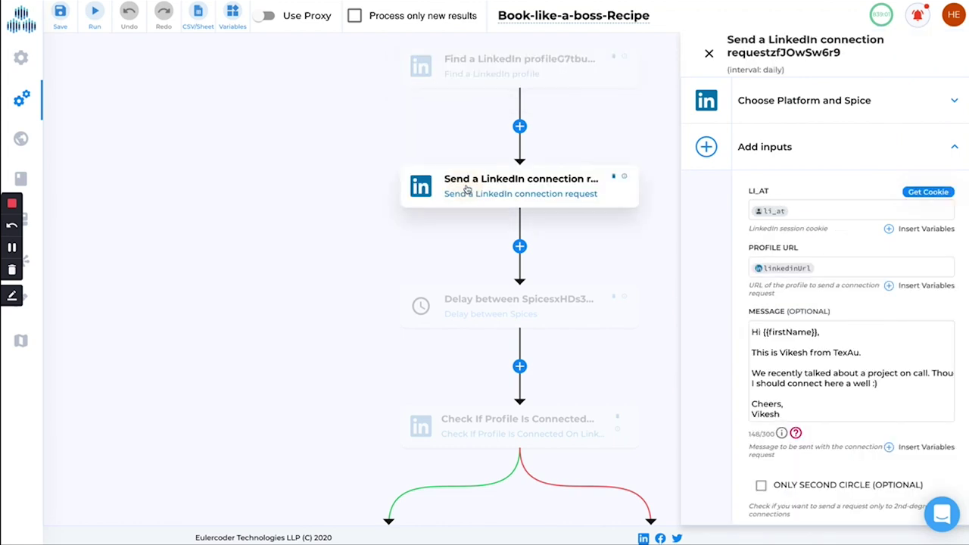
- Inspect the delay, Check If Profile Is Connected and Scrape a LinkedIn profile steps
click(483, 299)
scroll(361, 281, down, 1)
scroll(361, 281, down, 3)
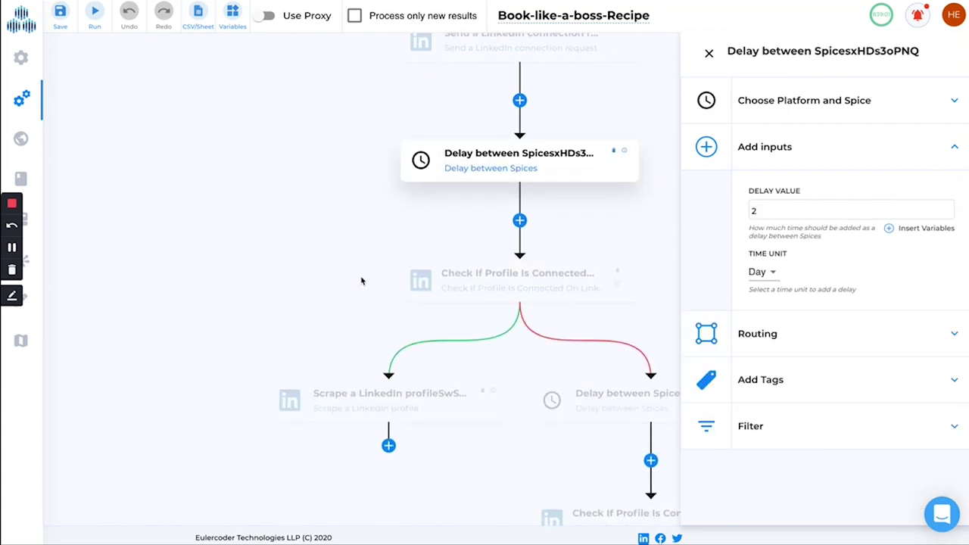
click(454, 288)
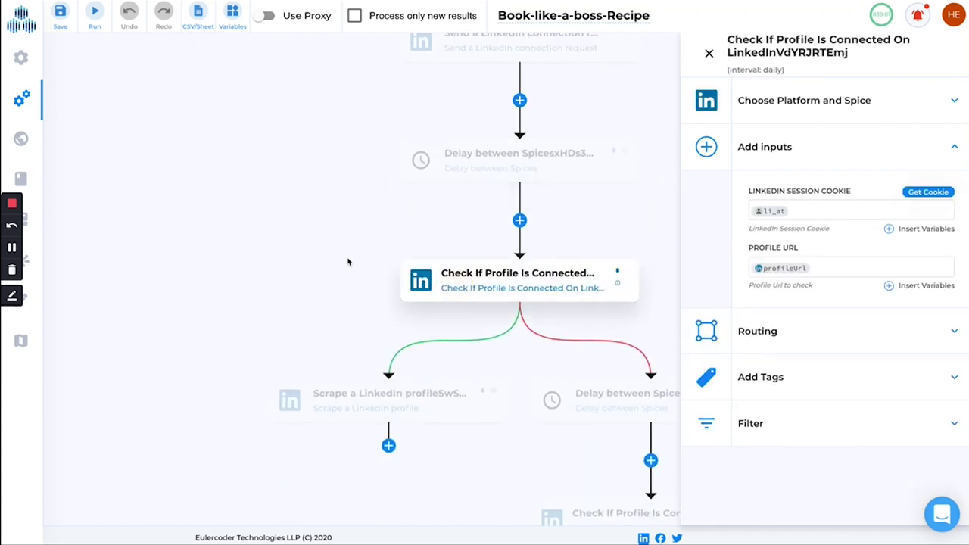
scroll(348, 262, down, 2)
click(336, 330)
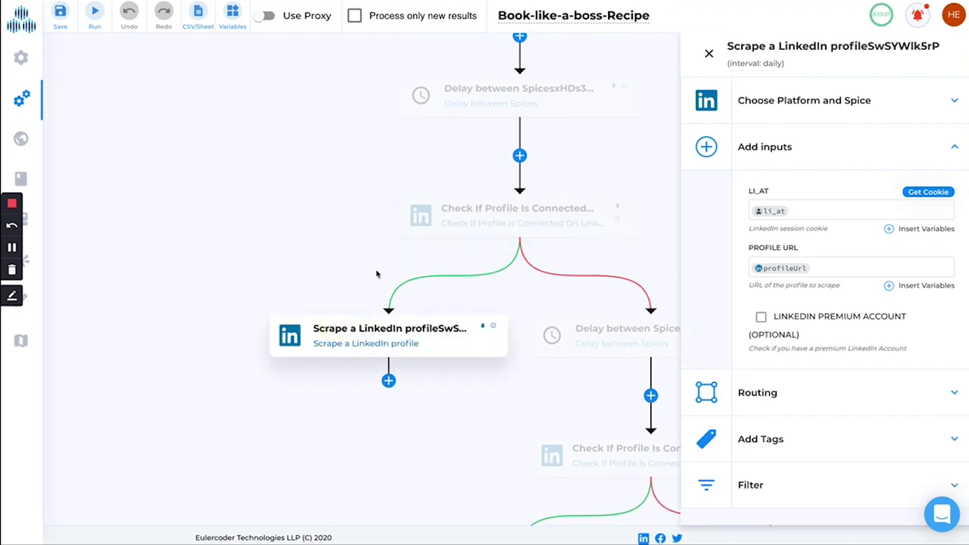
scroll(363, 288, down, 2)
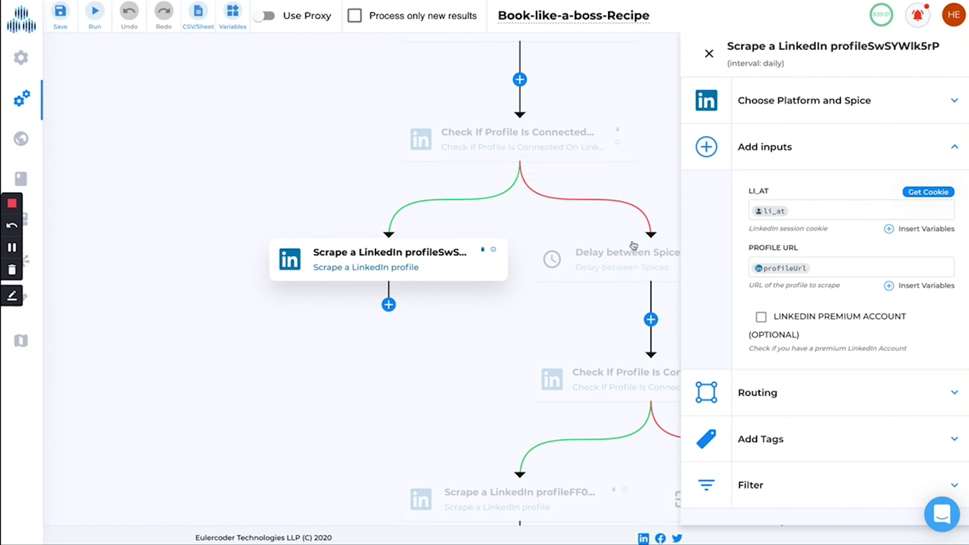
click(612, 258)
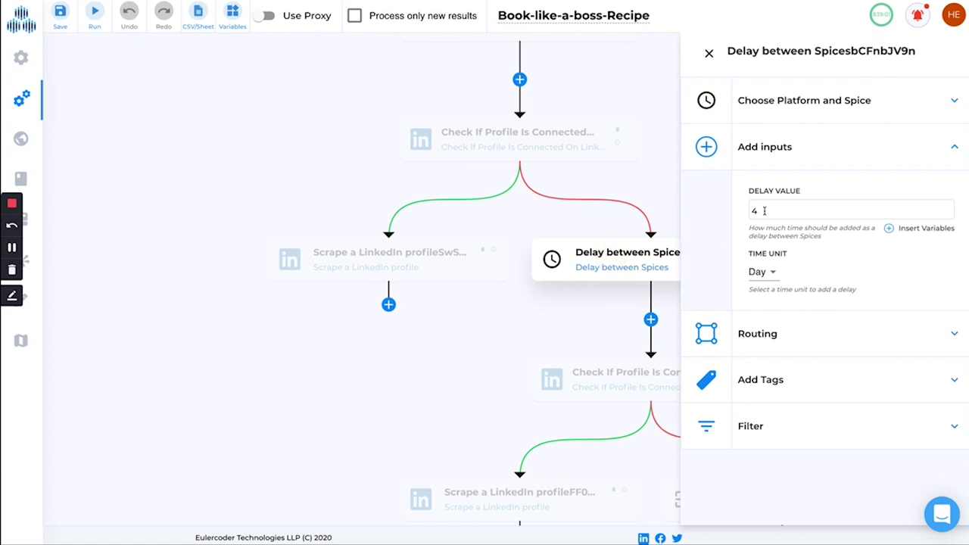
scroll(507, 259, down, 1)
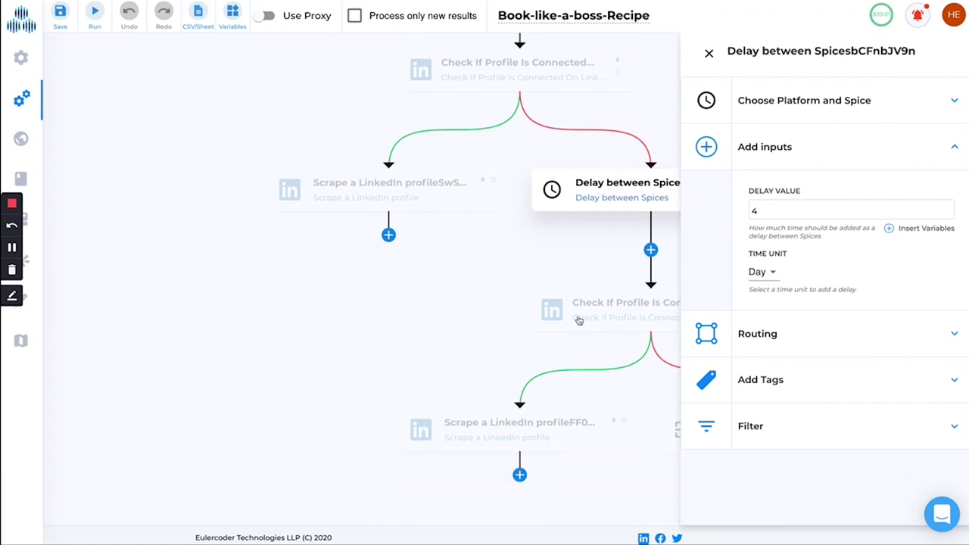
click(581, 350)
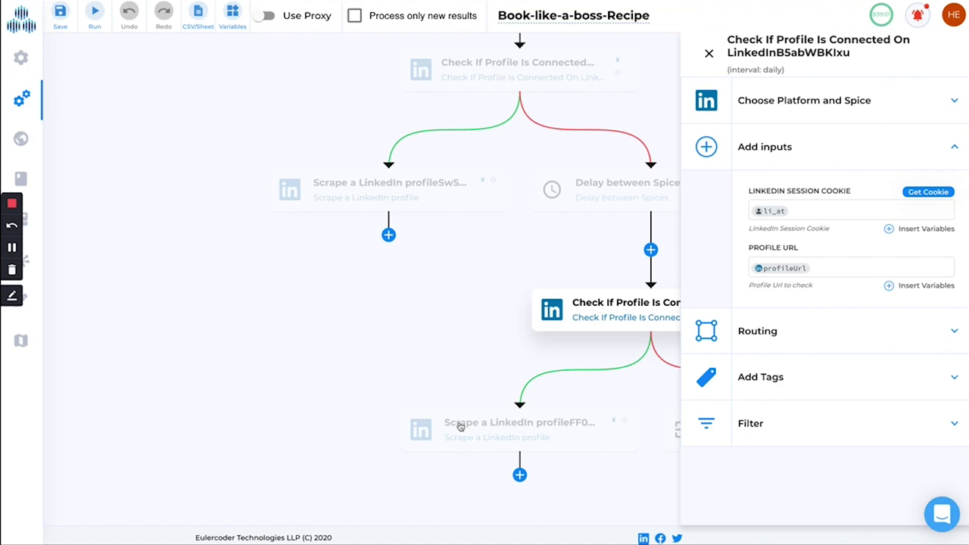
click(708, 53)
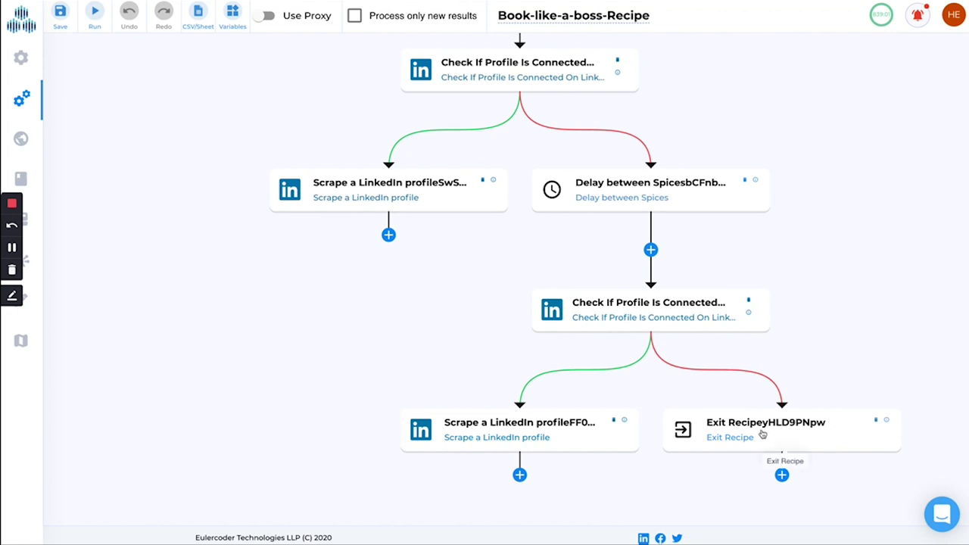
scroll(691, 231, up, 3)
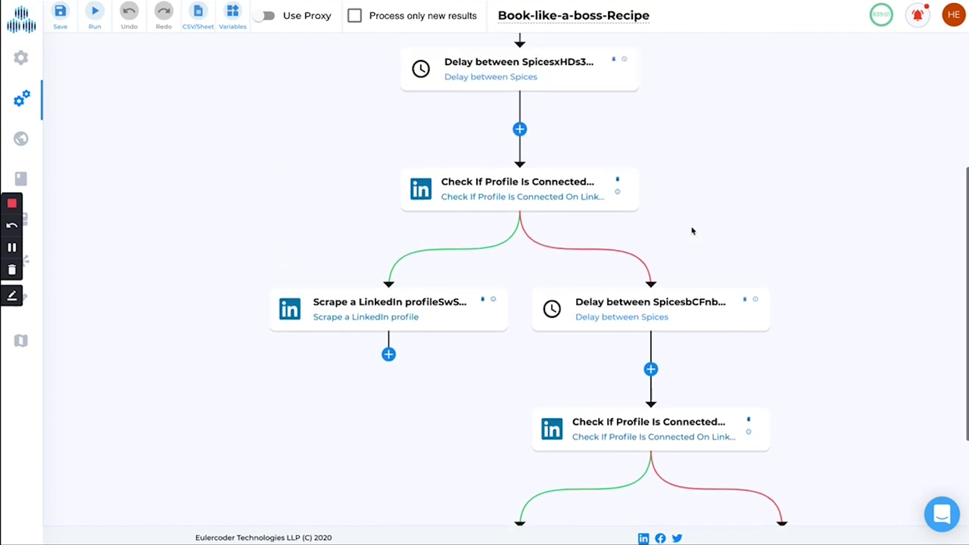
scroll(691, 231, up, 2)
scroll(690, 231, up, 2)
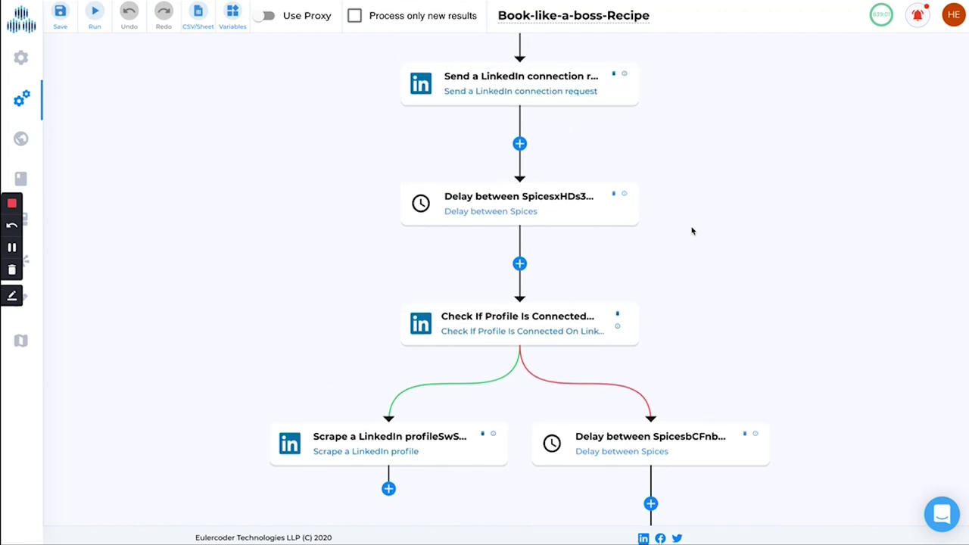
scroll(689, 164, up, 2)
scroll(689, 166, up, 1)
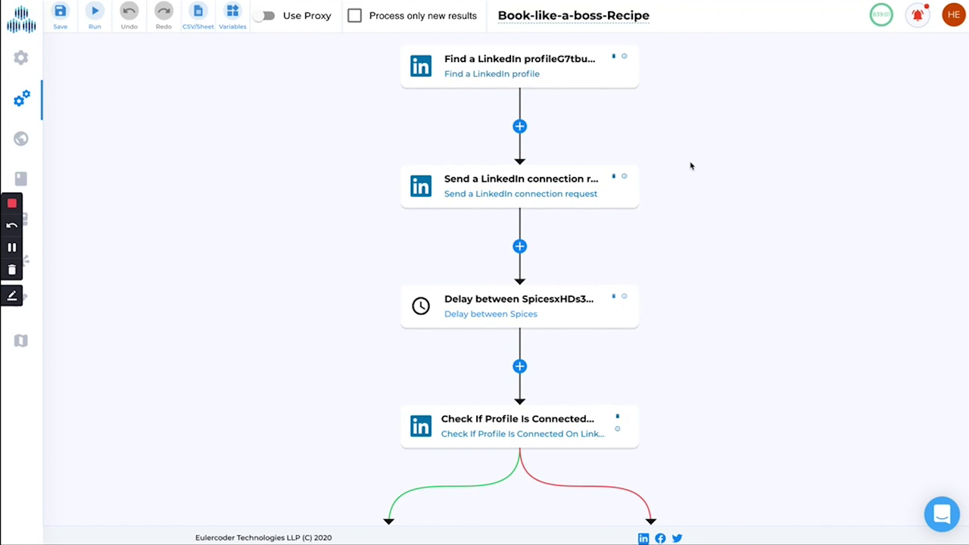
scroll(690, 166, down, 3)
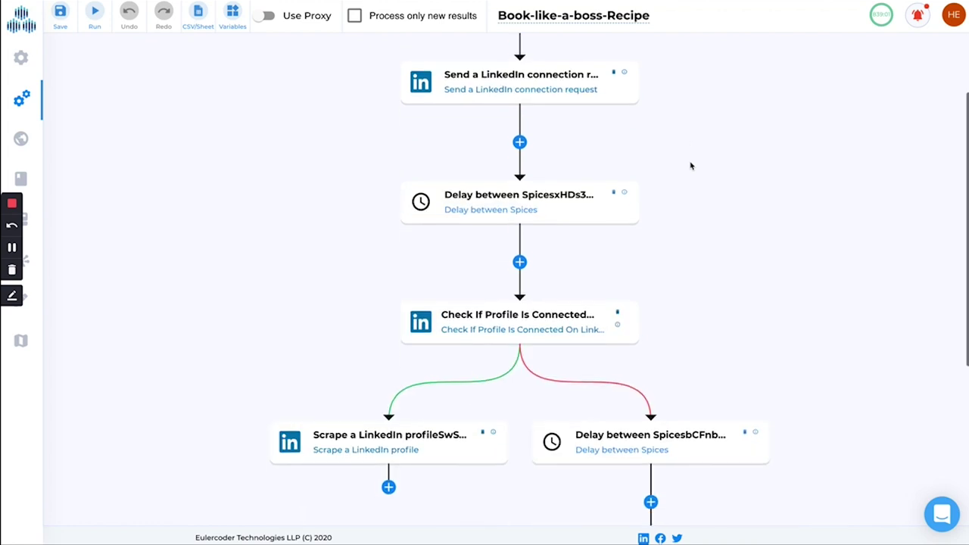
scroll(614, 73, up, 3)
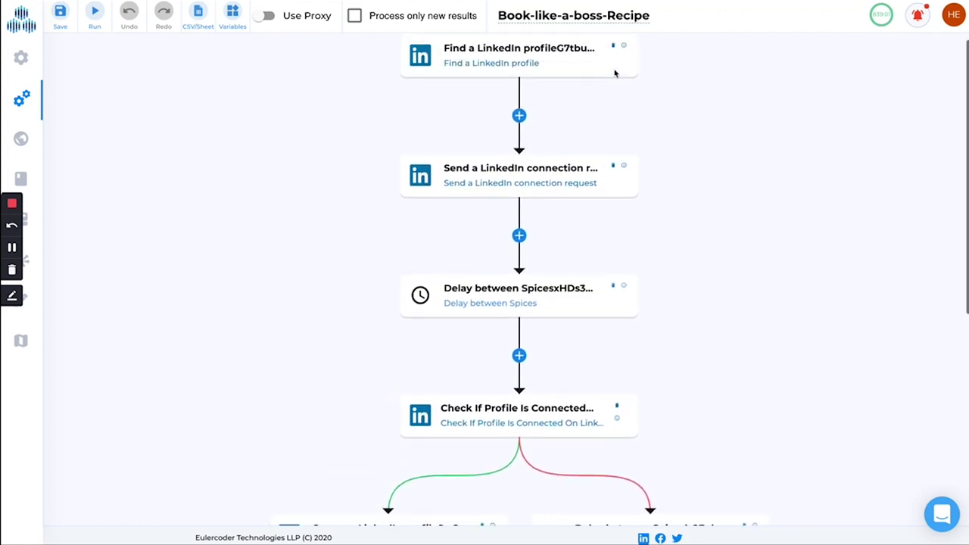
scroll(469, 272, down, 4)
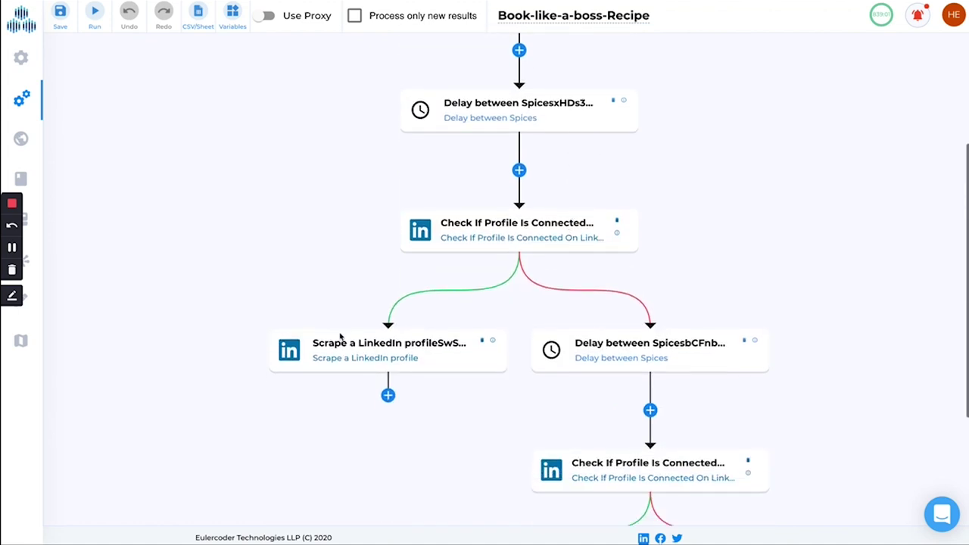
scroll(257, 296, down, 1)
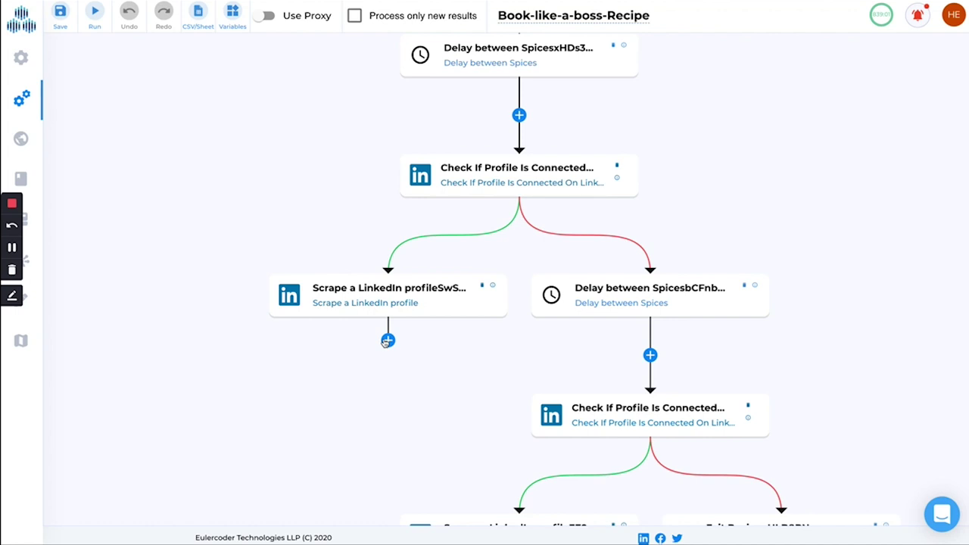
scroll(381, 228, up, 3)
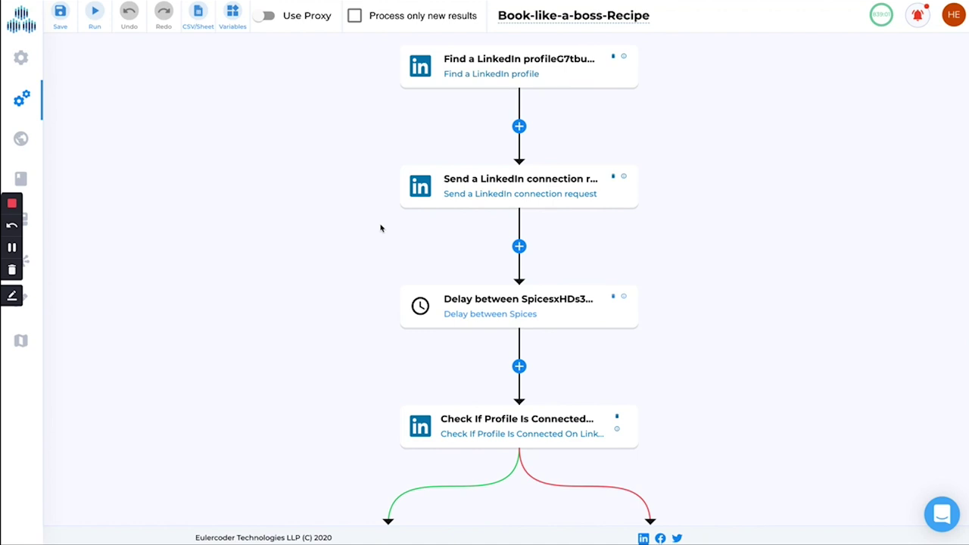
scroll(381, 226, down, 2)
scroll(288, 227, down, 1)
scroll(254, 153, down, 2)
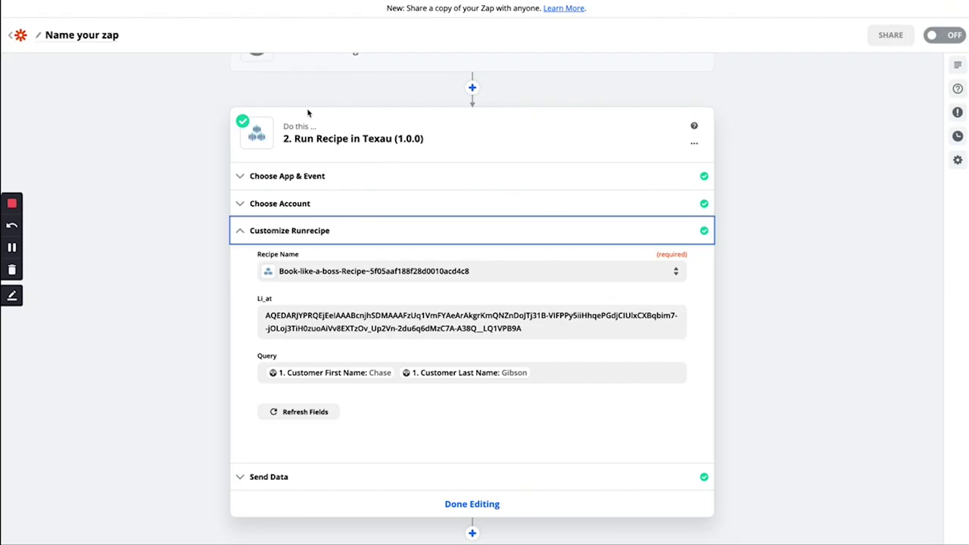
- Inspect the Send Data test output reporting a runrecipe created in TexAu, then collapse it
click(255, 476)
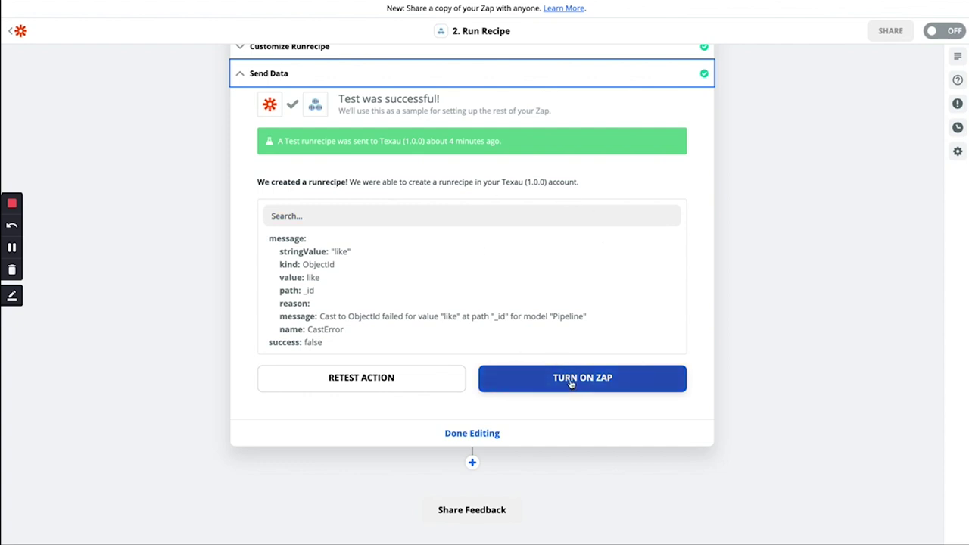
scroll(484, 432, down, 1)
scroll(506, 428, up, 4)
scroll(506, 430, up, 2)
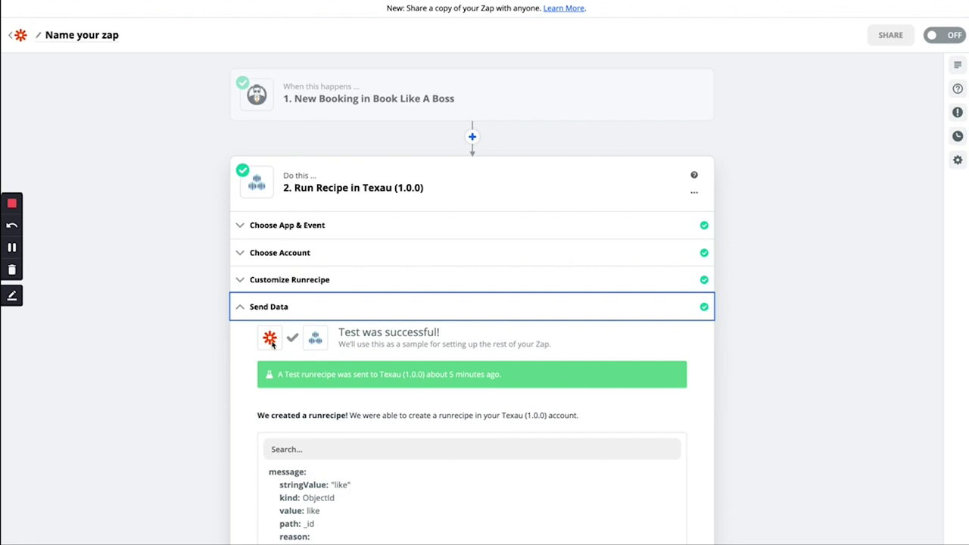
scroll(177, 335, down, 1)
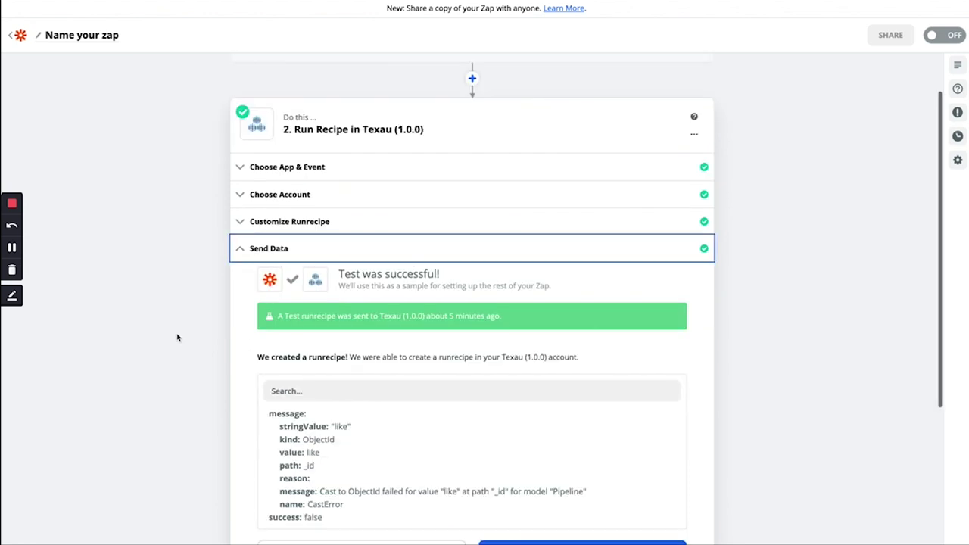
click(246, 253)
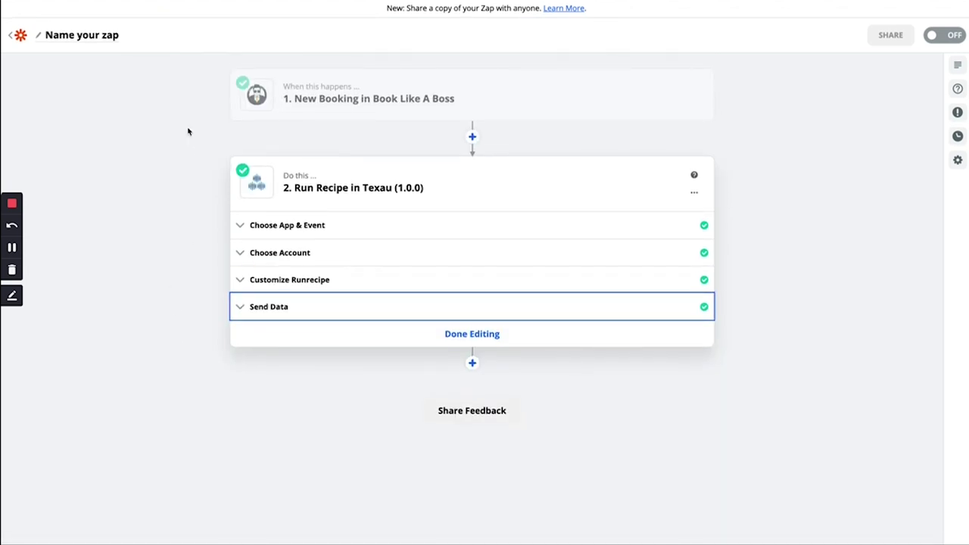
mouse_move(364, 2)
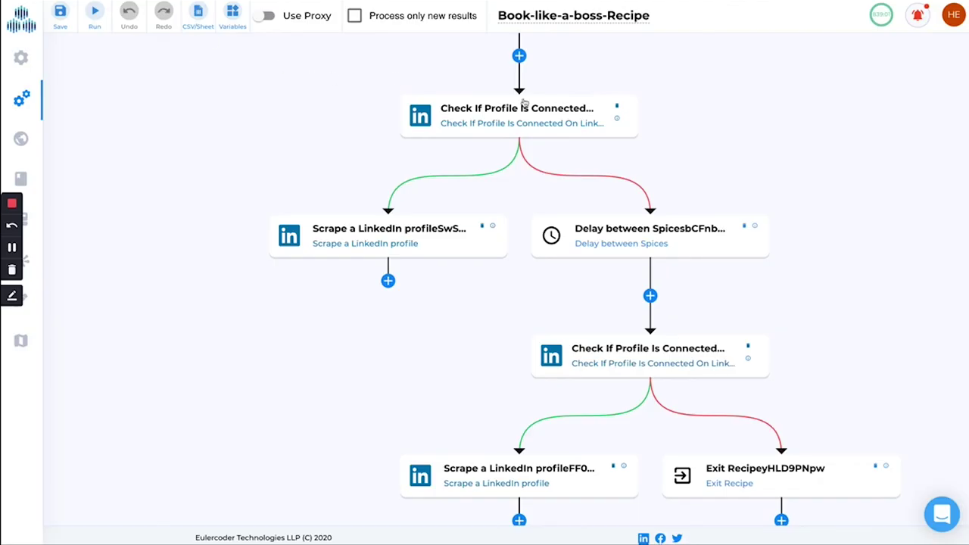
scroll(525, 103, up, 3)
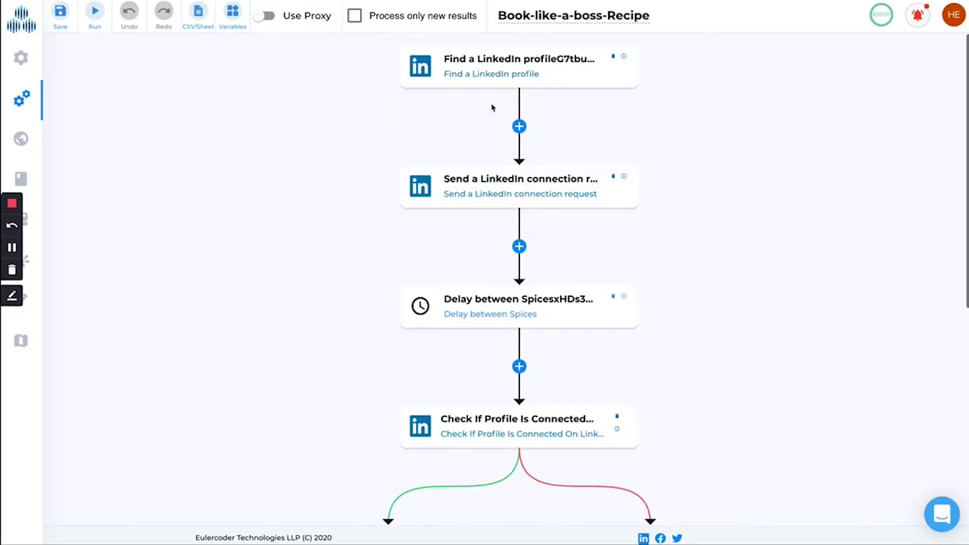
scroll(382, 145, down, 5)
scroll(390, 218, up, 4)
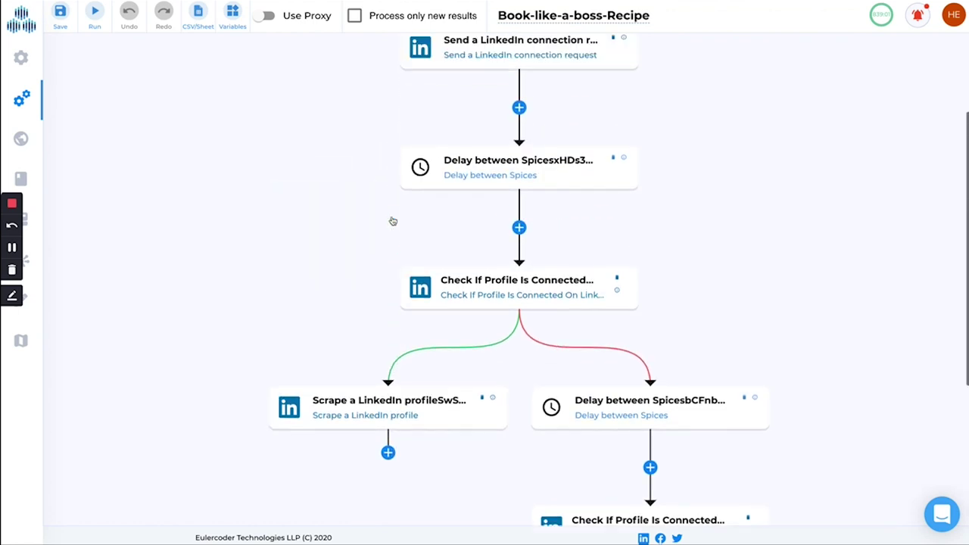
scroll(351, 90, up, 1)
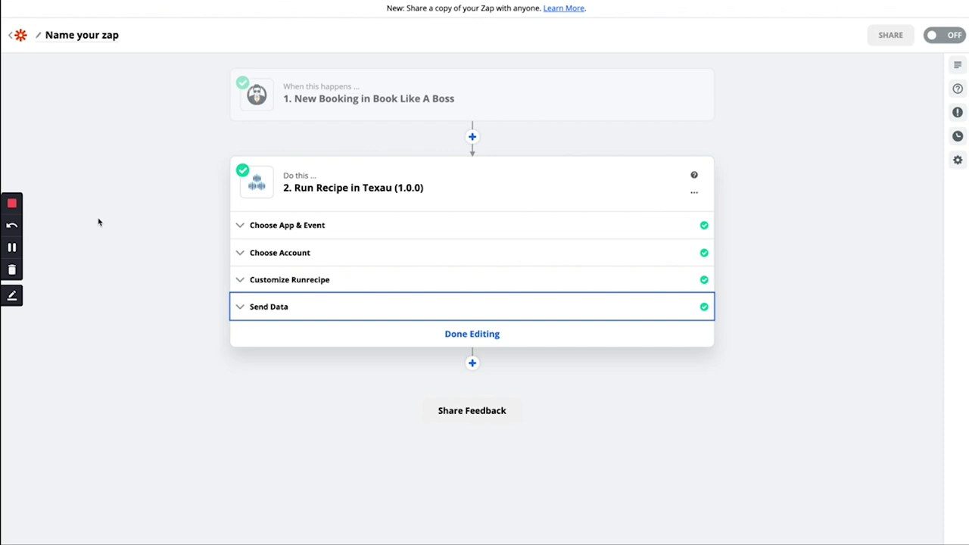
click(11, 204)
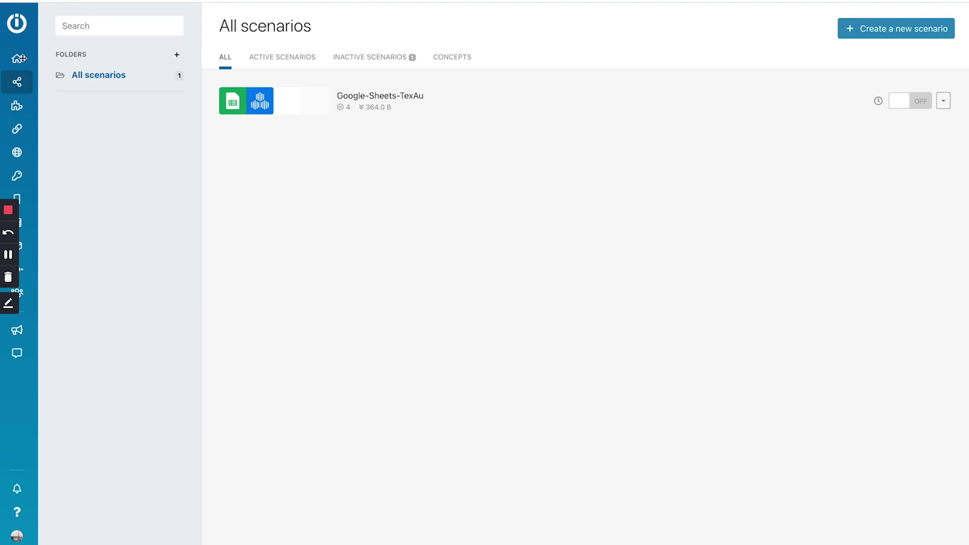
- From the dashboard's scenario list, open the Google-Sheets-TexAu scenario in edit mode
mouse_move(16, 60)
click(92, 61)
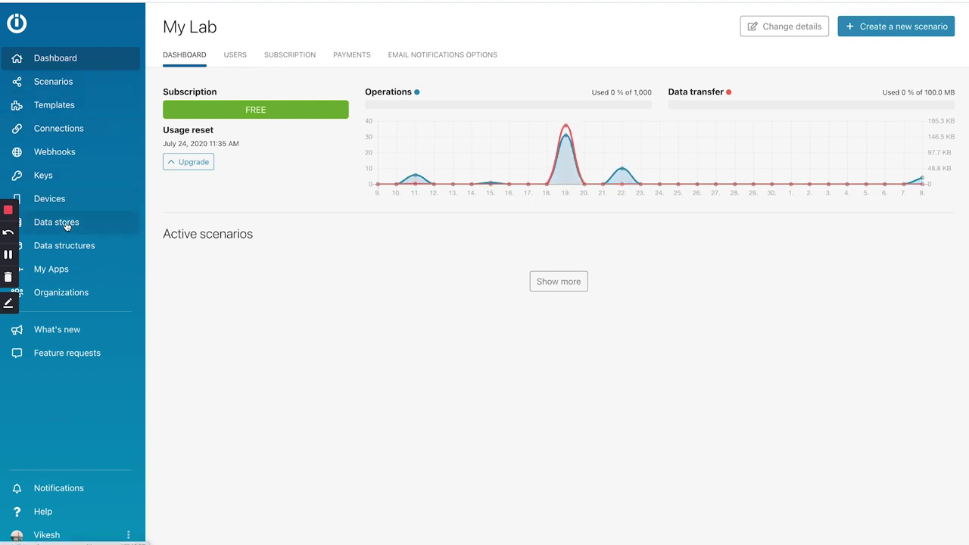
click(66, 81)
click(478, 110)
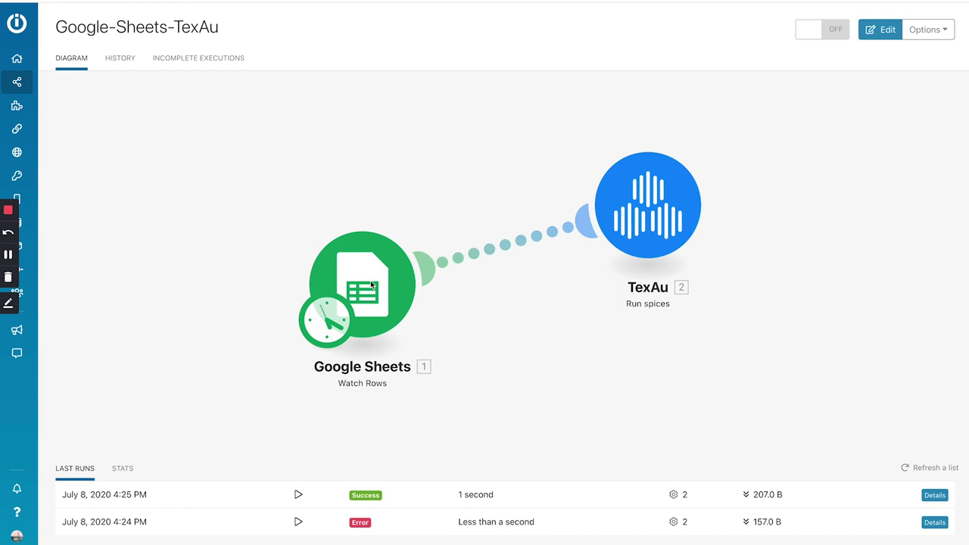
click(247, 145)
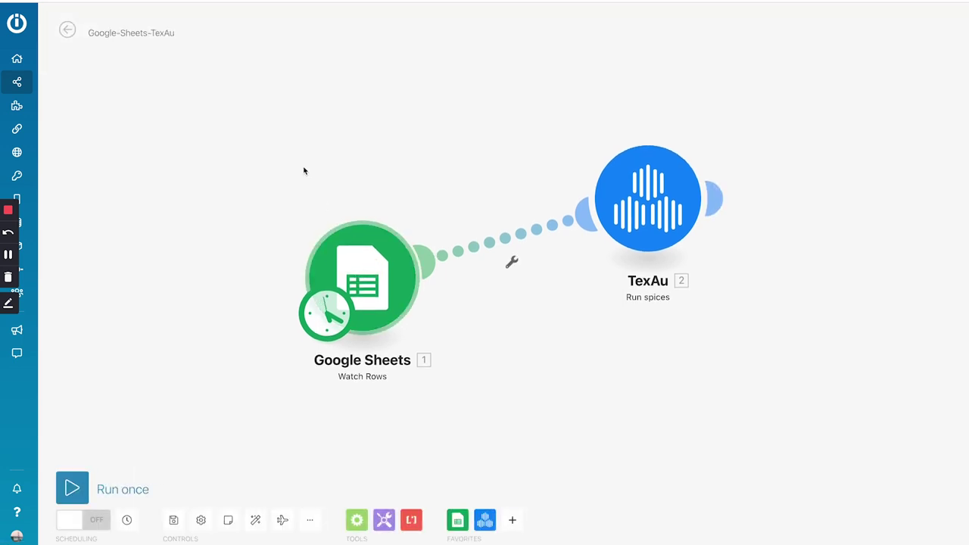
click(371, 263)
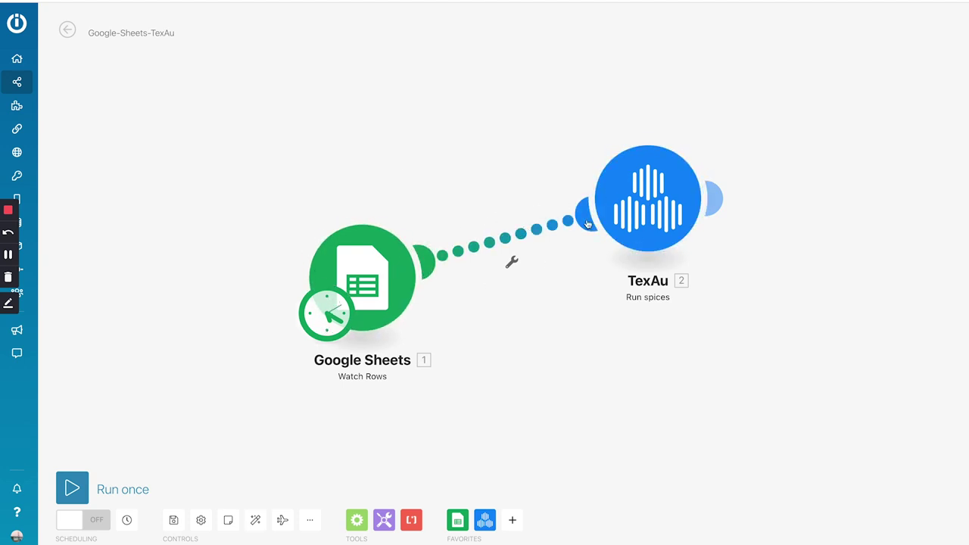
click(630, 204)
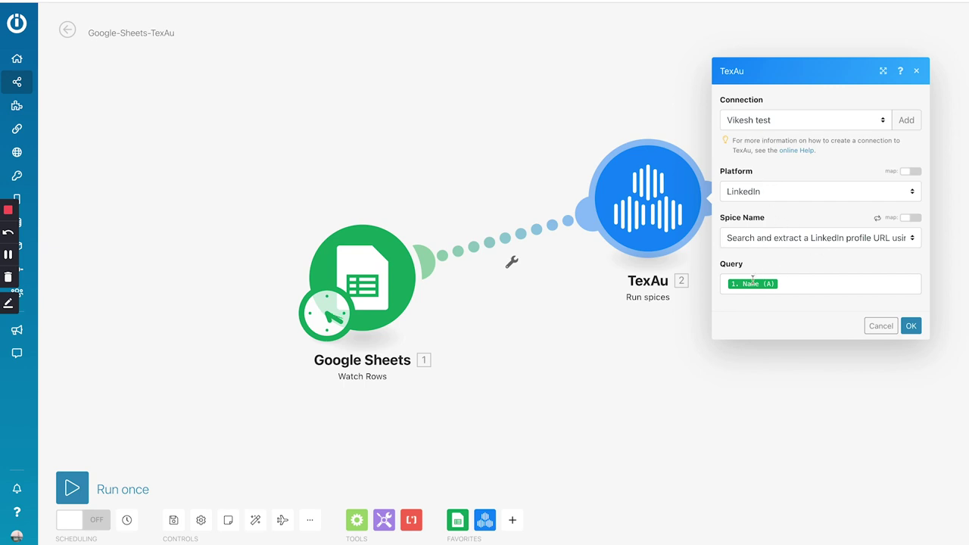
click(910, 326)
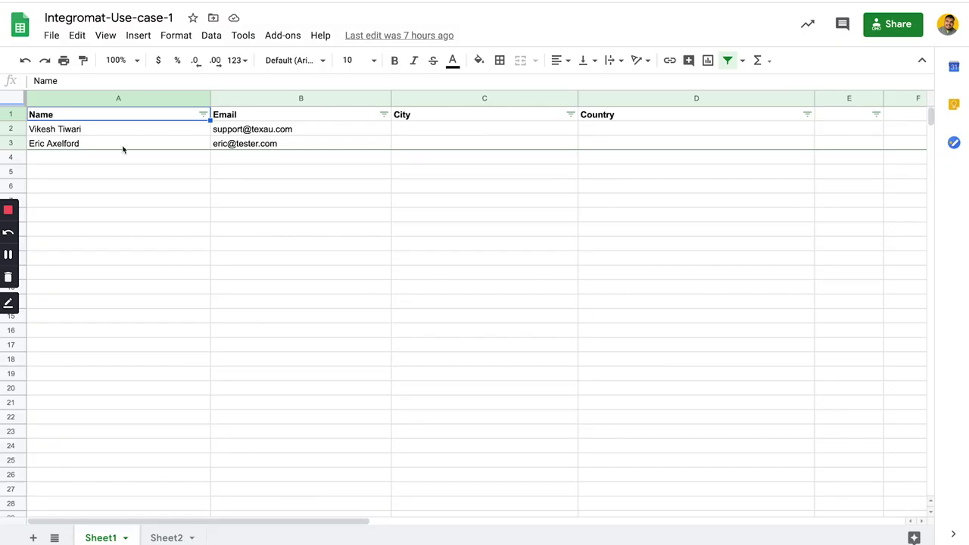
click(68, 159)
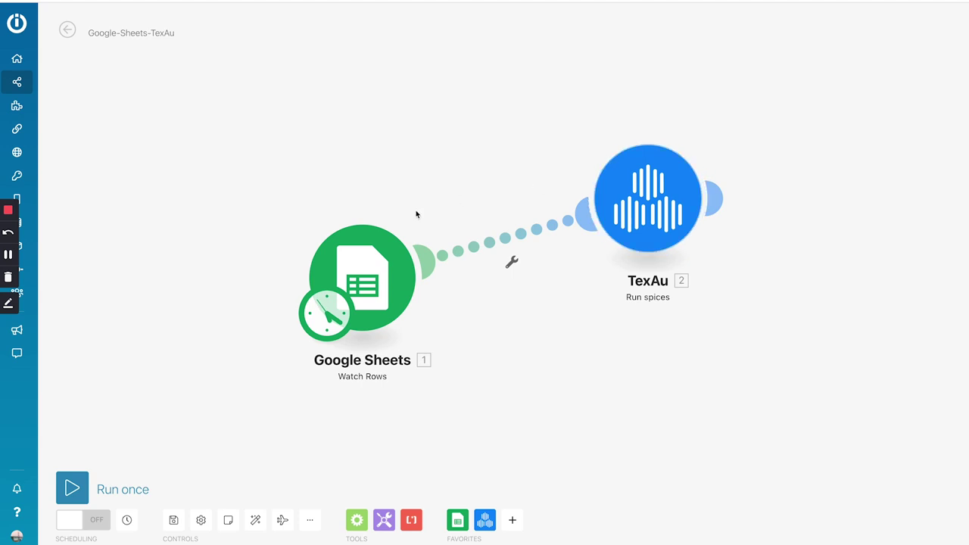
- Run the scenario once, then reopen the TexAu module to review its connection and spice after the error
click(72, 488)
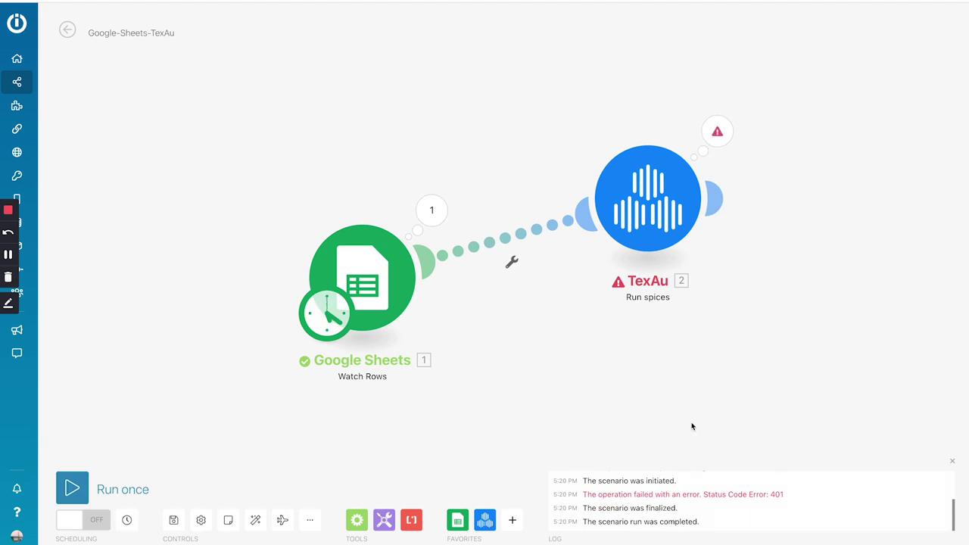
click(644, 218)
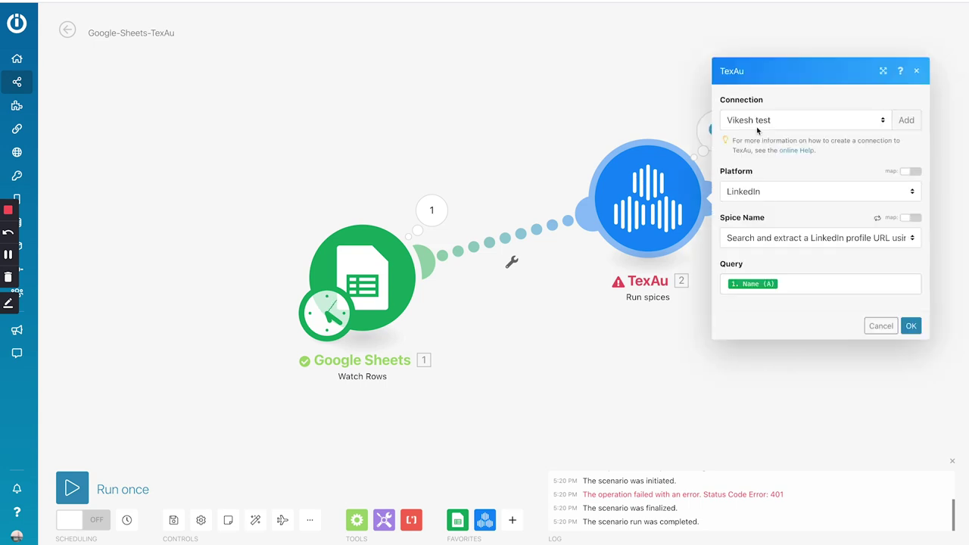
click(784, 121)
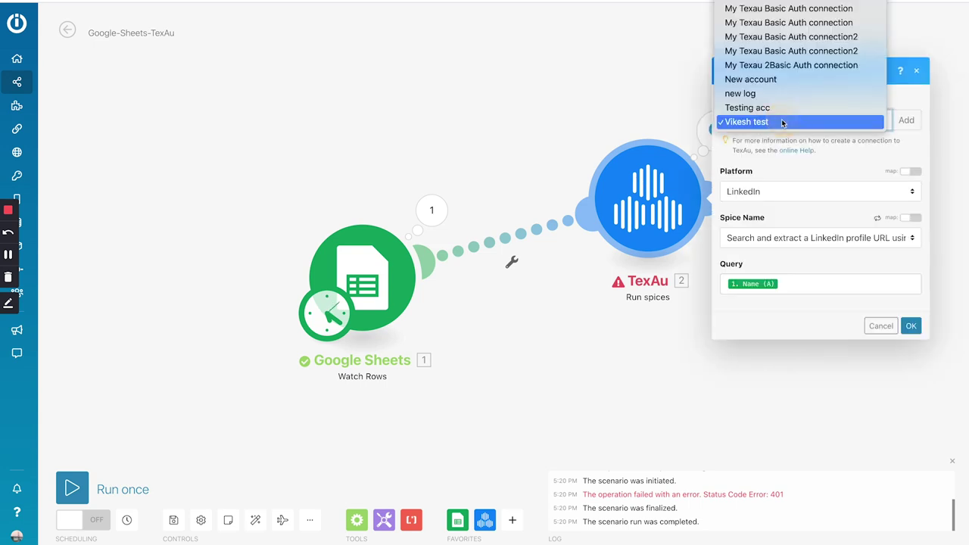
click(784, 122)
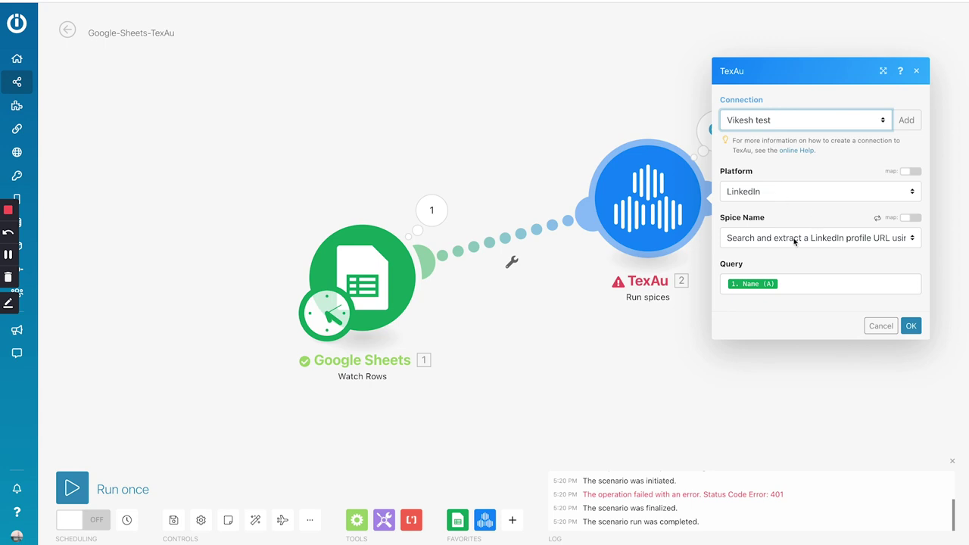
click(793, 239)
click(793, 239)
click(789, 123)
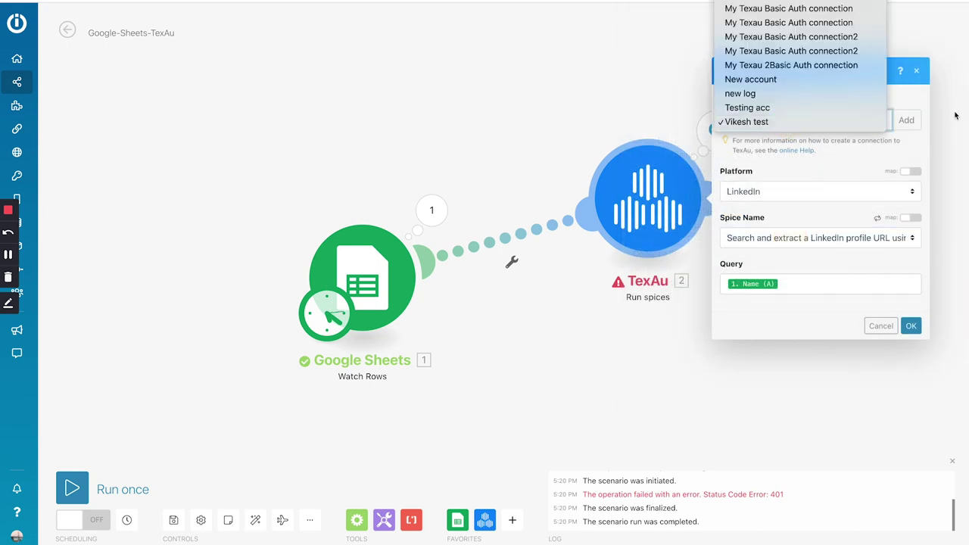
click(366, 100)
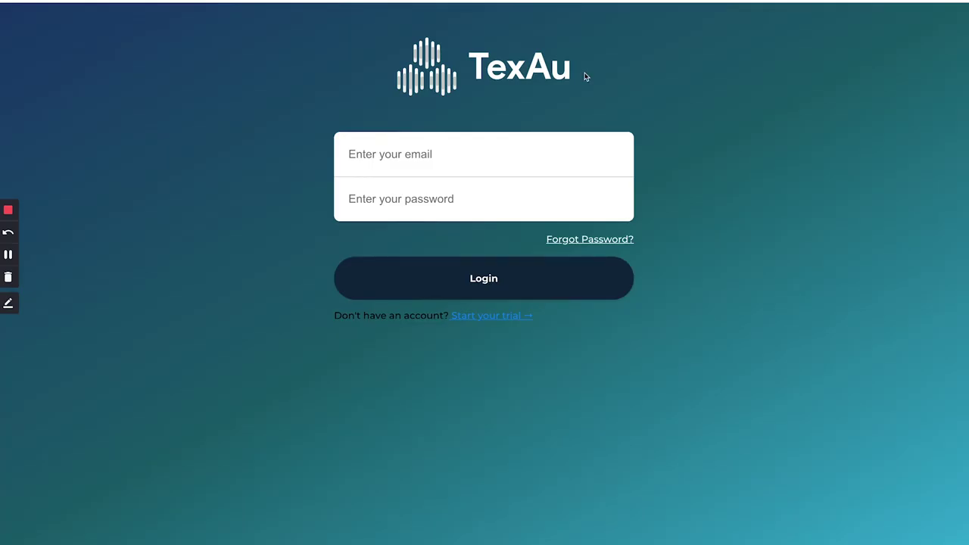
- Log in to the TexAu web app with the account email and password
click(481, 161)
key(Tab)
text(•••••••••)
key(Return)
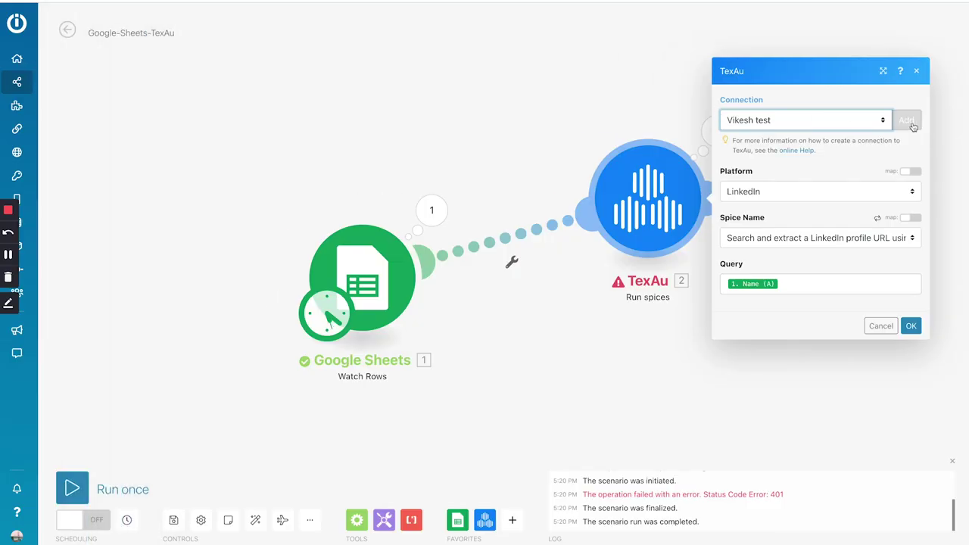
- Add a TexAu connection named for the account owner, using the account email and password
click(906, 119)
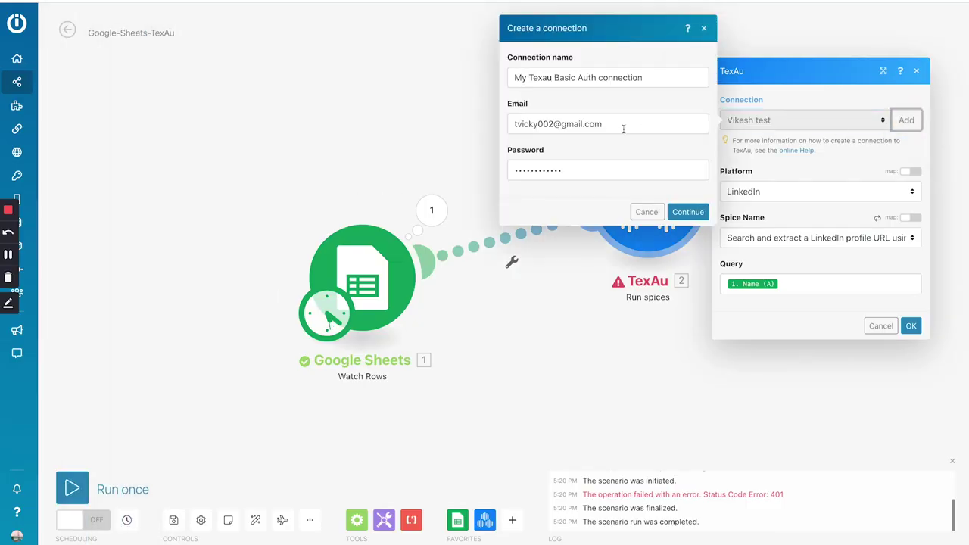
triple_click(566, 78)
text(Vikesh's Account)
triple_click(558, 124)
key(Tab)
key(BackSpace)
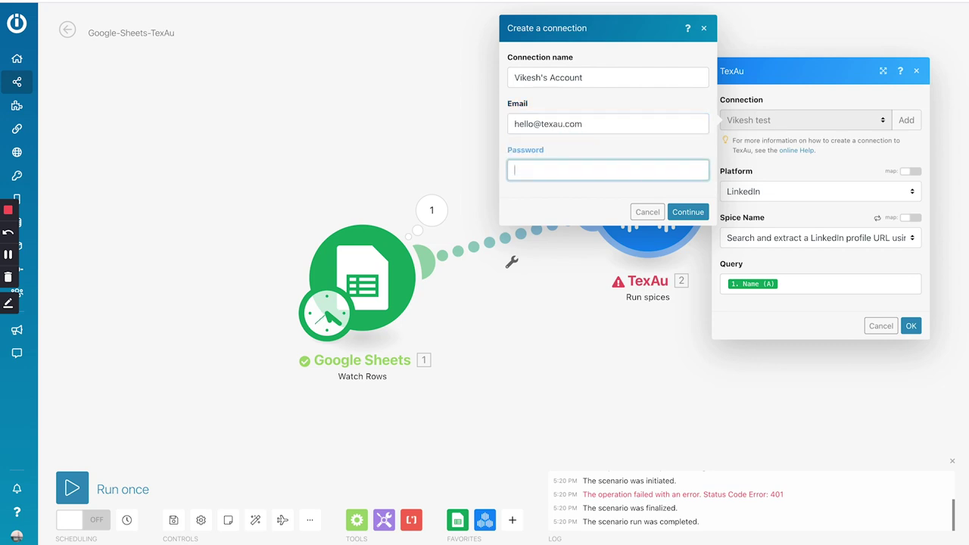
text(••••••••••)
click(687, 212)
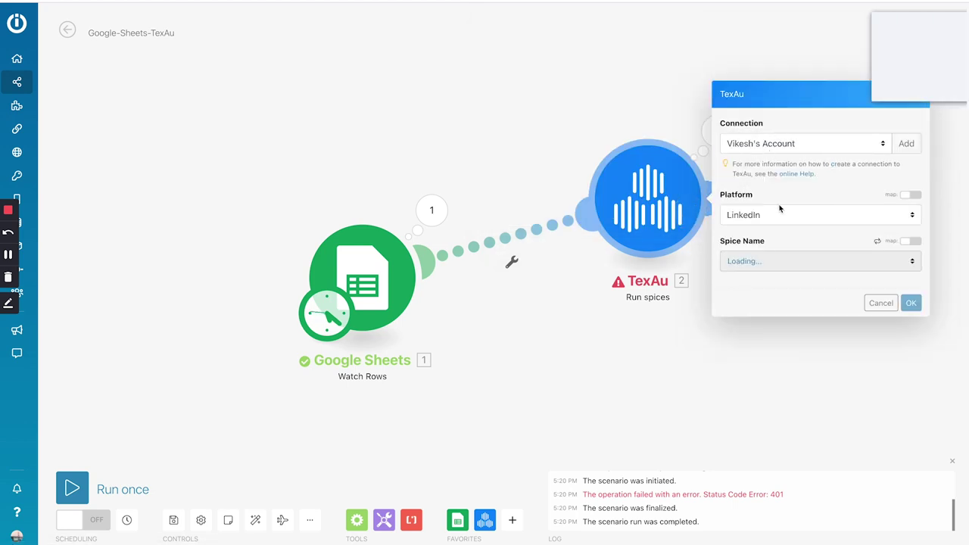
click(879, 86)
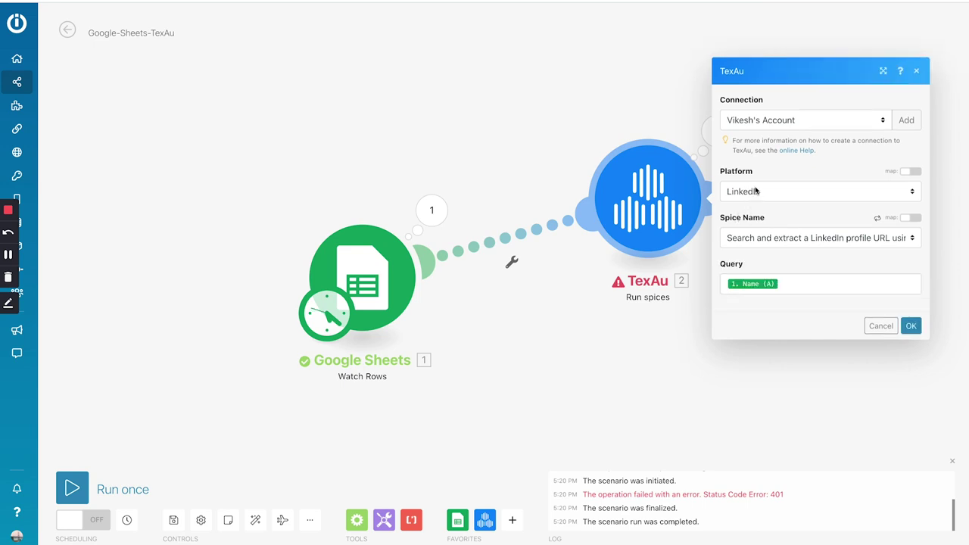
- Keep LinkedIn, the profile-URL search spice and the Name (A) query, and save the TexAu module
click(755, 194)
click(755, 194)
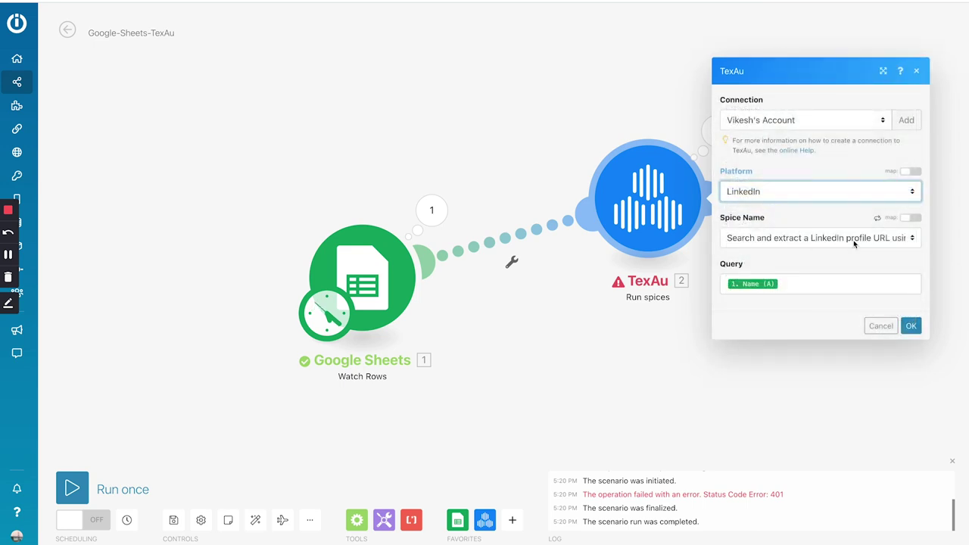
click(895, 240)
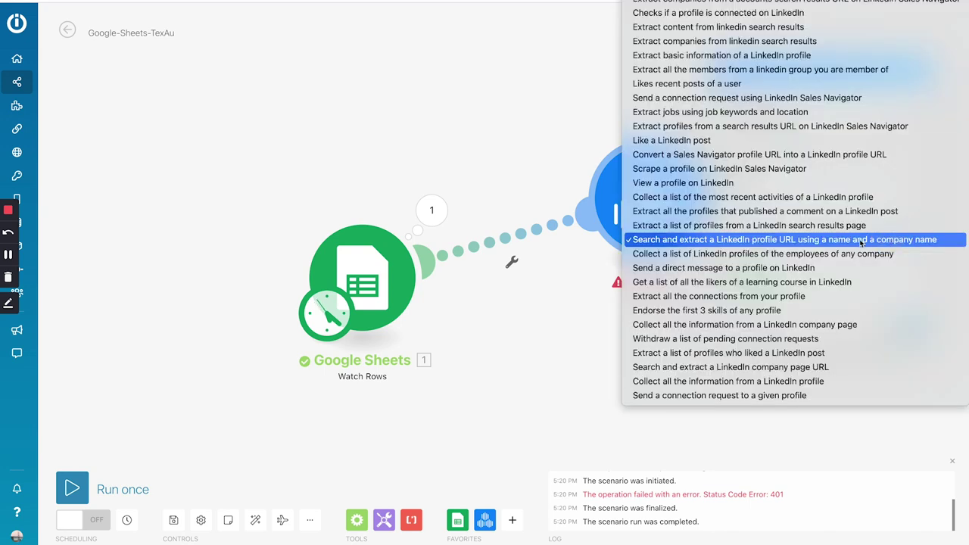
click(857, 241)
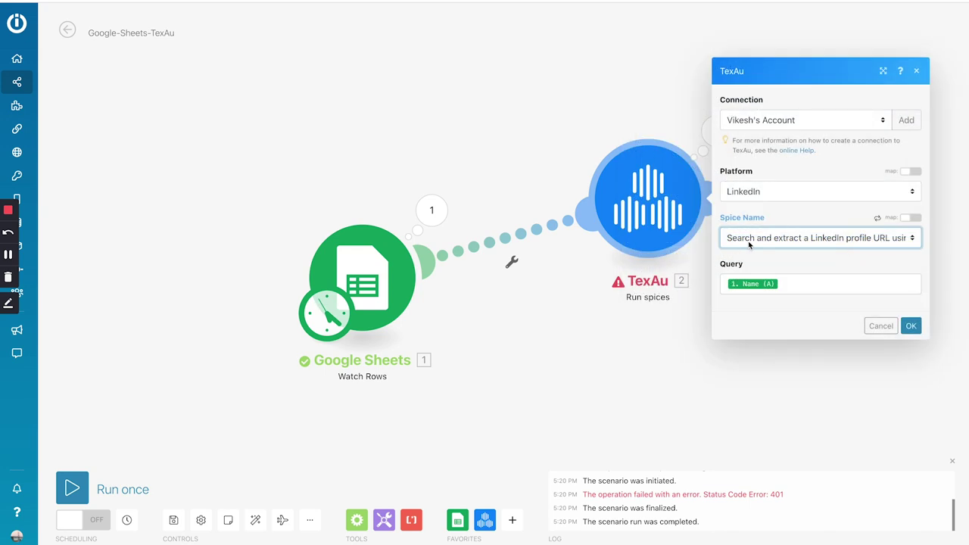
click(753, 283)
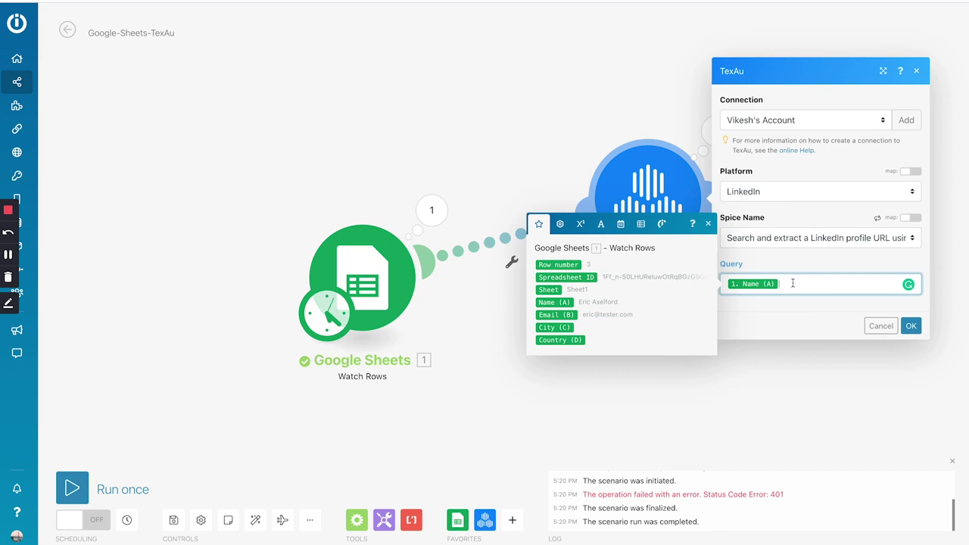
click(909, 323)
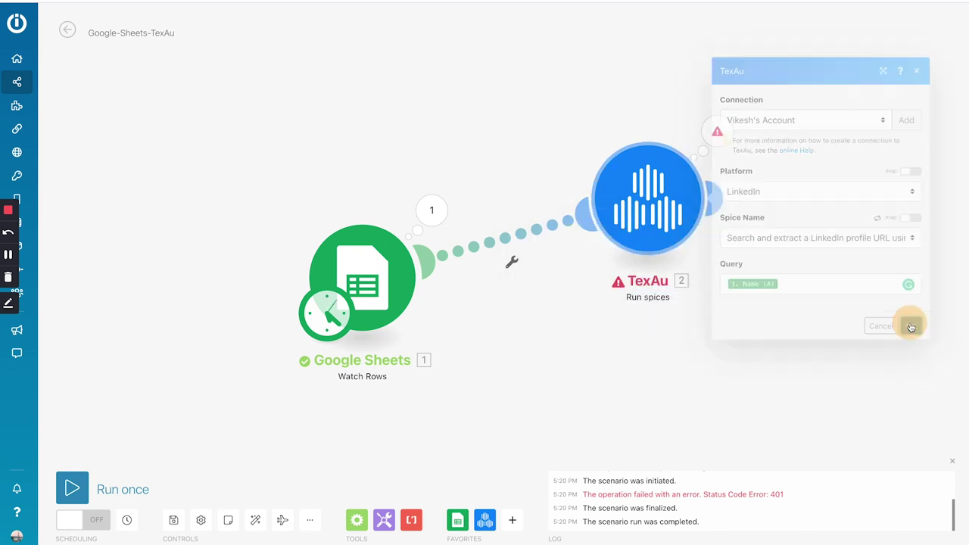
click(671, 184)
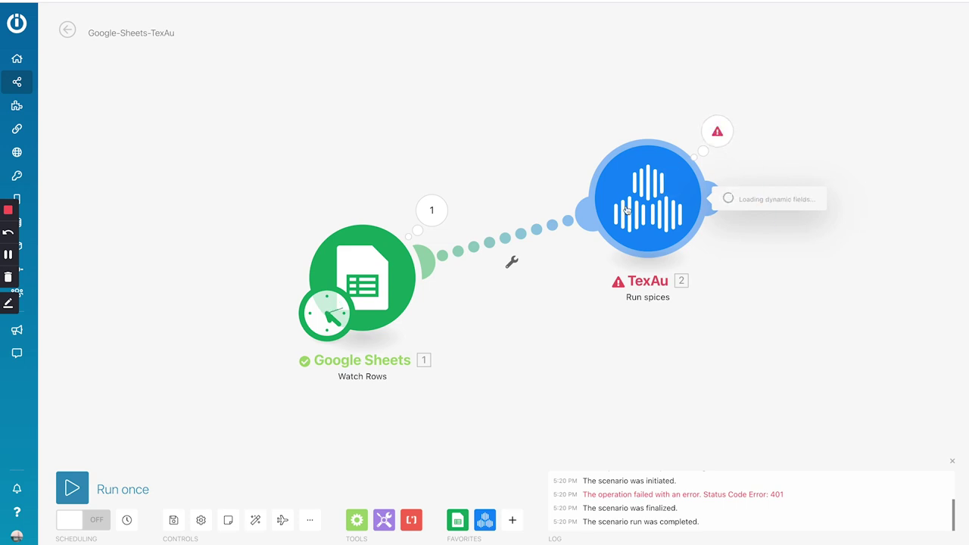
click(209, 388)
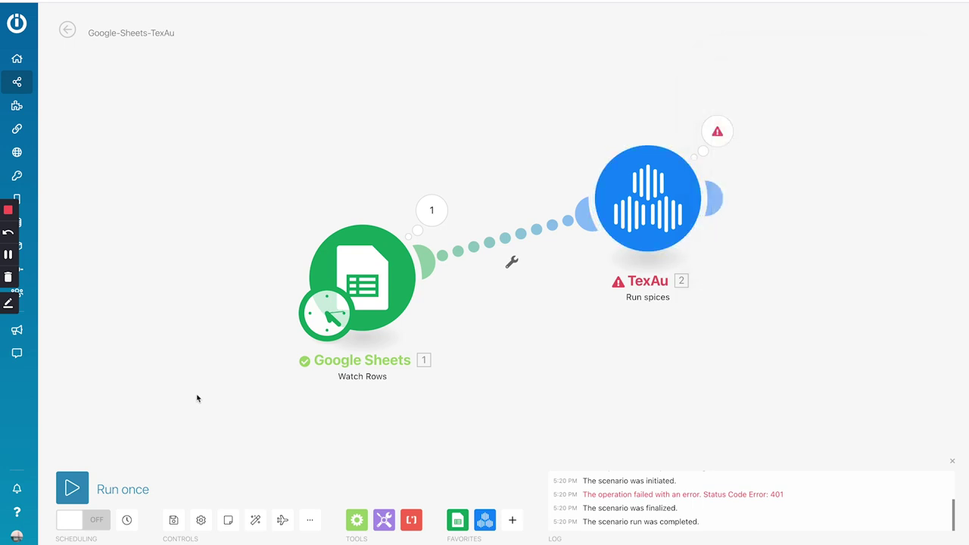
- Rerun the scenario once, then go to TexAu's Results page
click(72, 489)
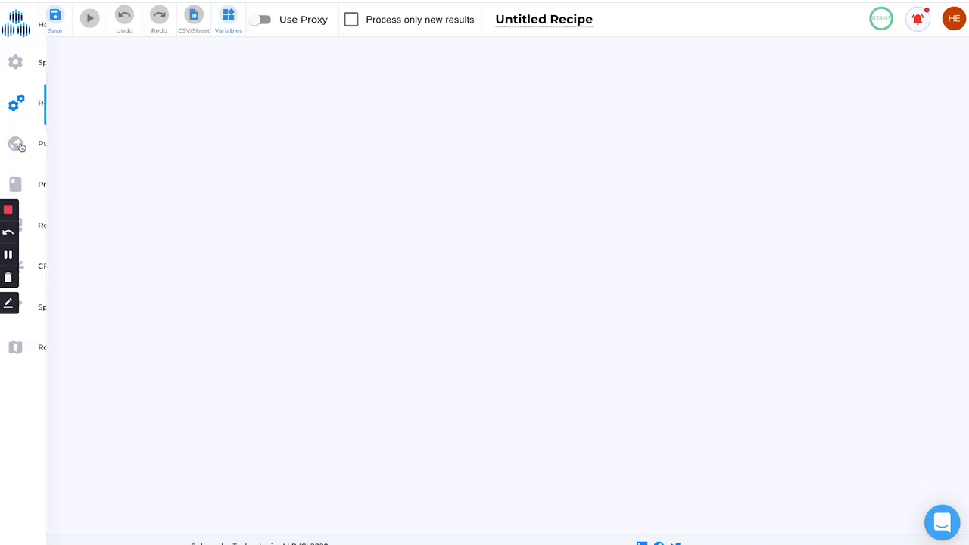
click(34, 195)
click(50, 224)
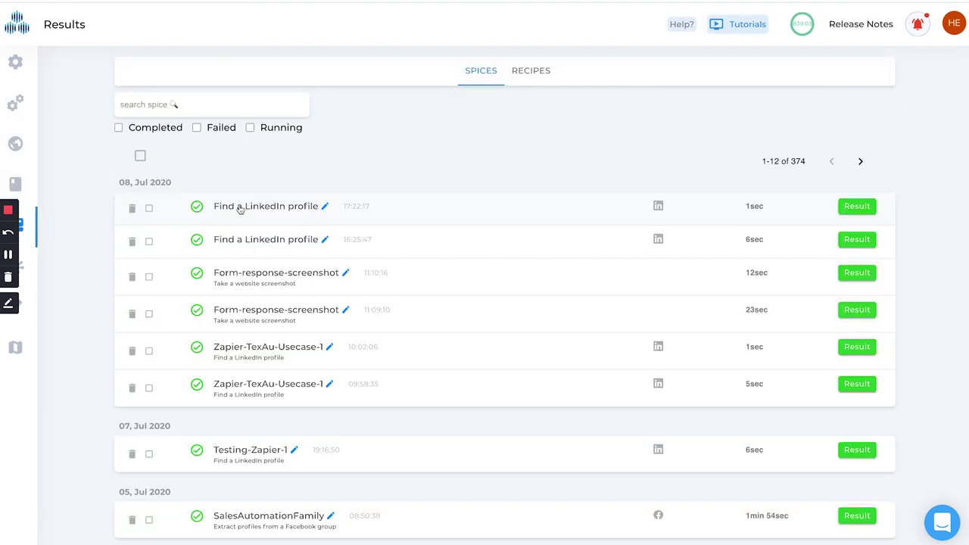
- Expand the newest Find a LinkedIn profile run, then switch to the spreadsheet
click(239, 209)
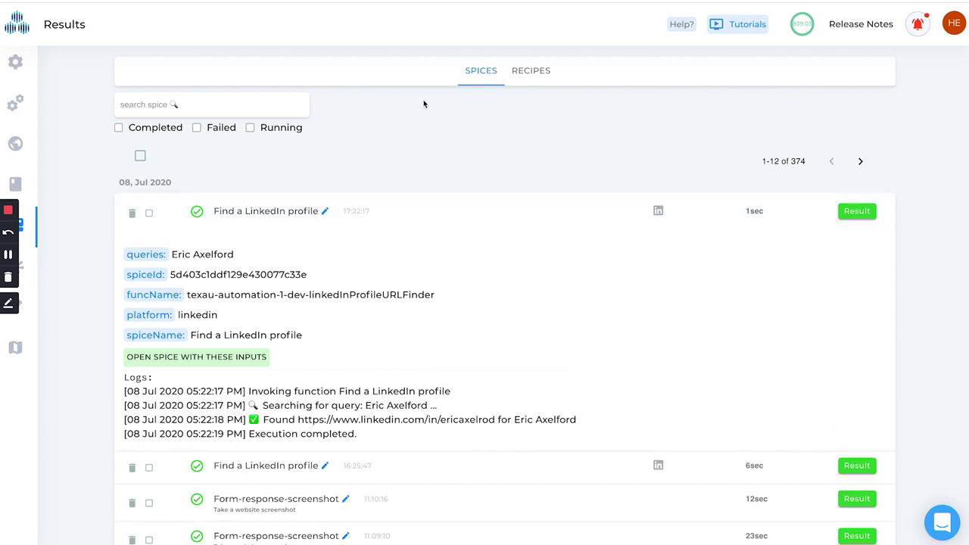
key(ctrl+Tab)
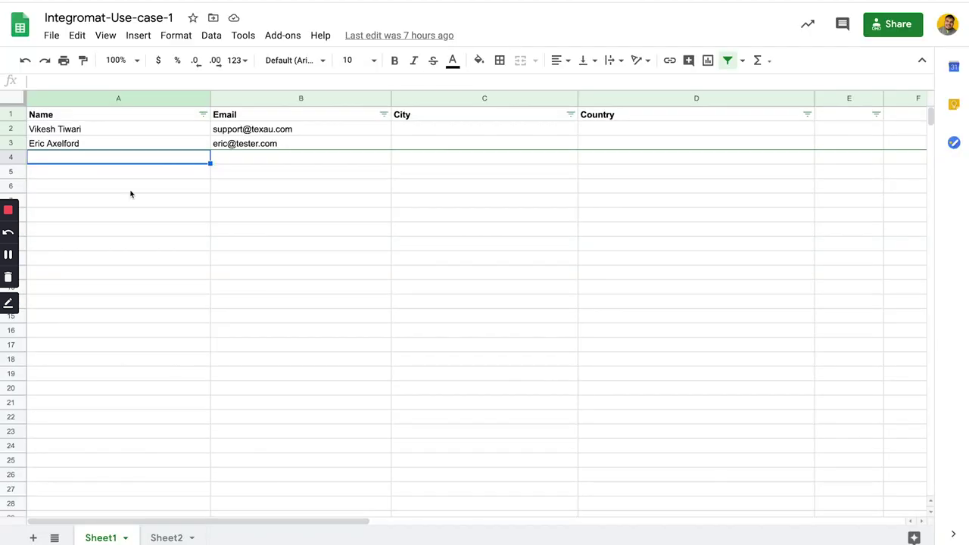
- Enter the new contact's full name in A4 and e-mail address in B4
click(59, 157)
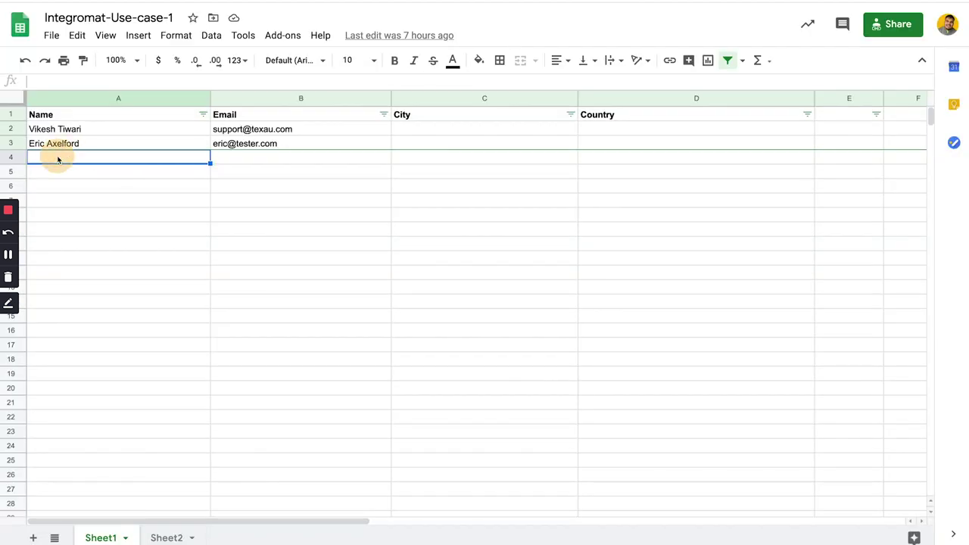
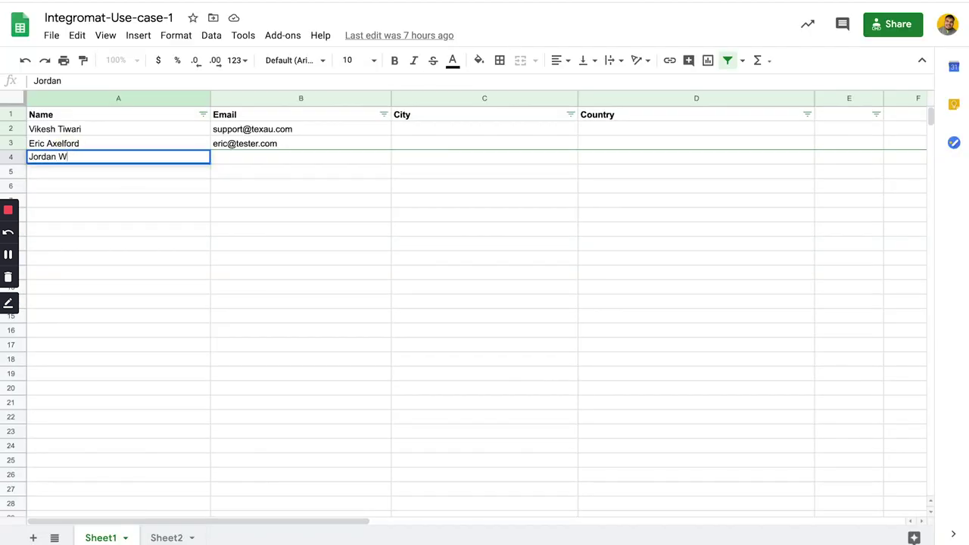
key(Tab)
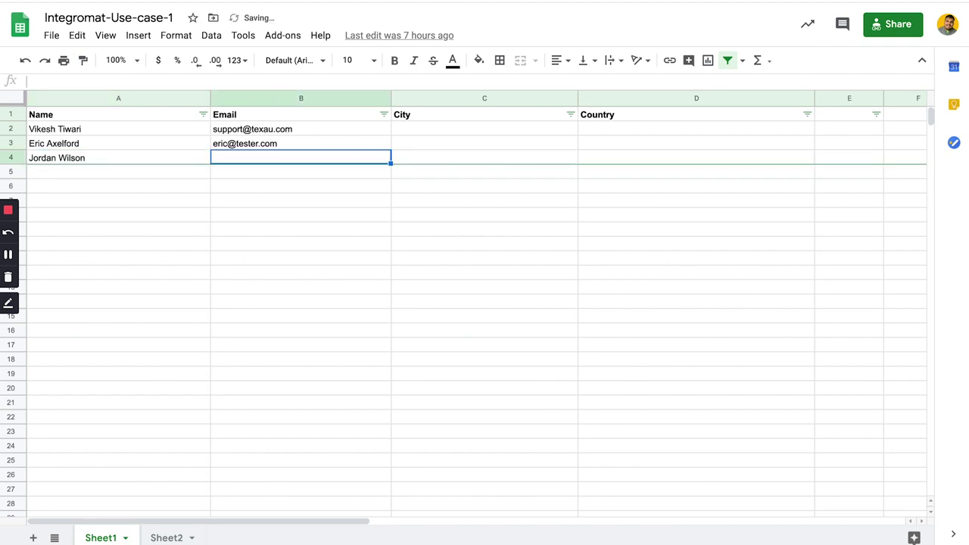
key(Return)
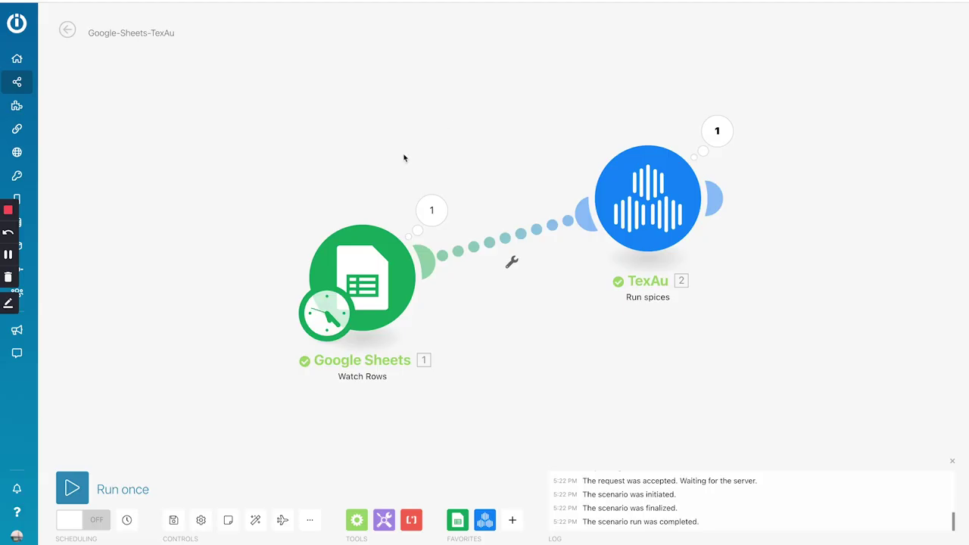
- Run the Google-Sheets-TexAu scenario once to process the new row
click(72, 488)
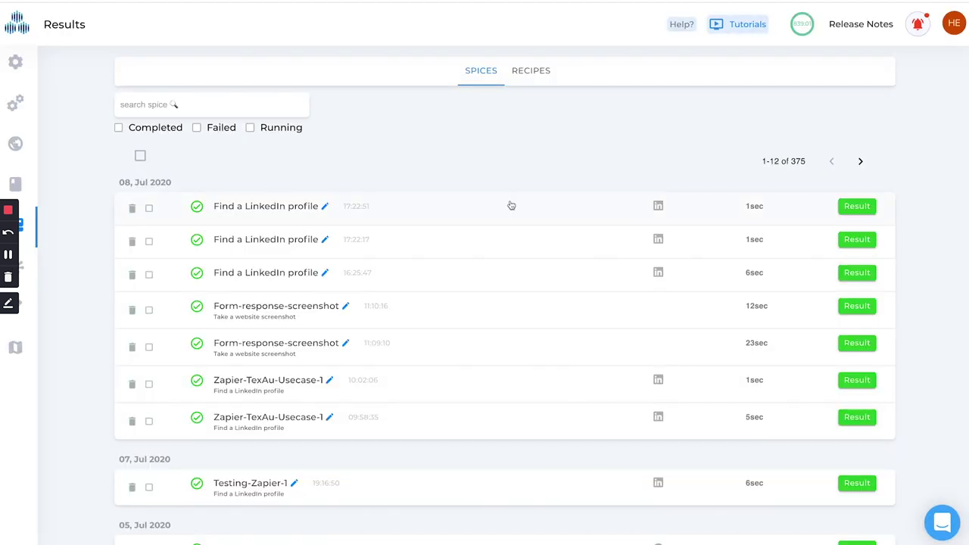
- Check the 17:22:51 Find a LinkedIn profile run's log for the found profile URL, then return to Sheets
click(469, 196)
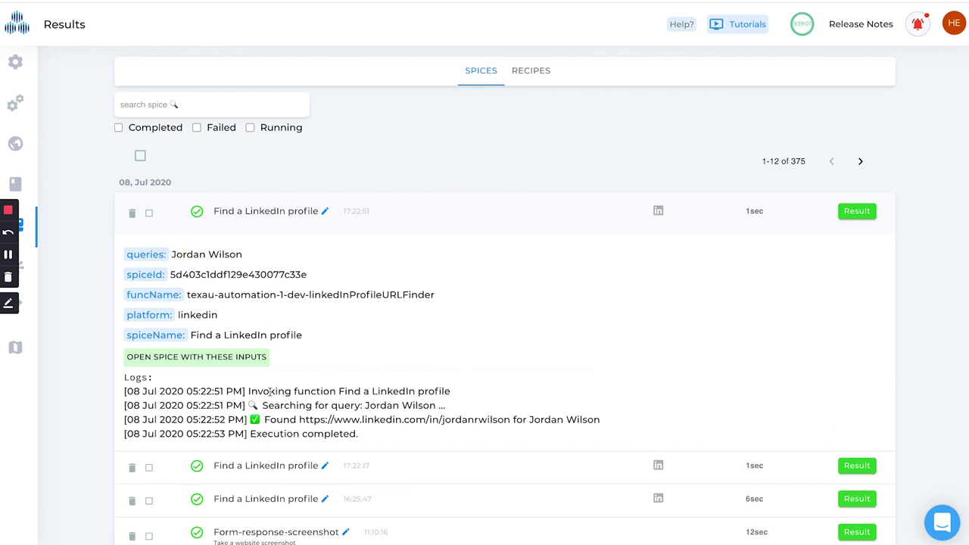
double_click(466, 418)
click(466, 418)
click(622, 214)
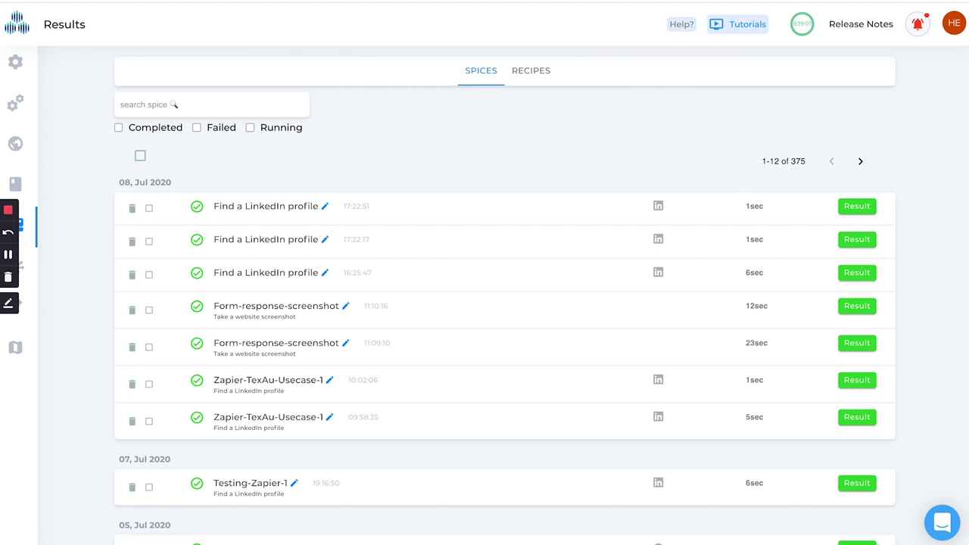
key(ctrl+Tab)
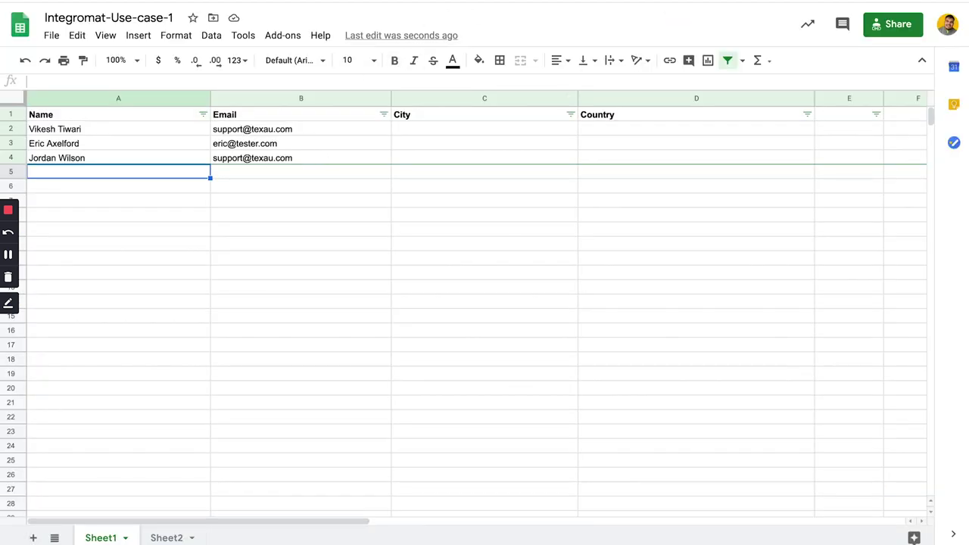
- Switch from the updated spreadsheet back to the Integromat scenario editor
key(ctrl+Tab)
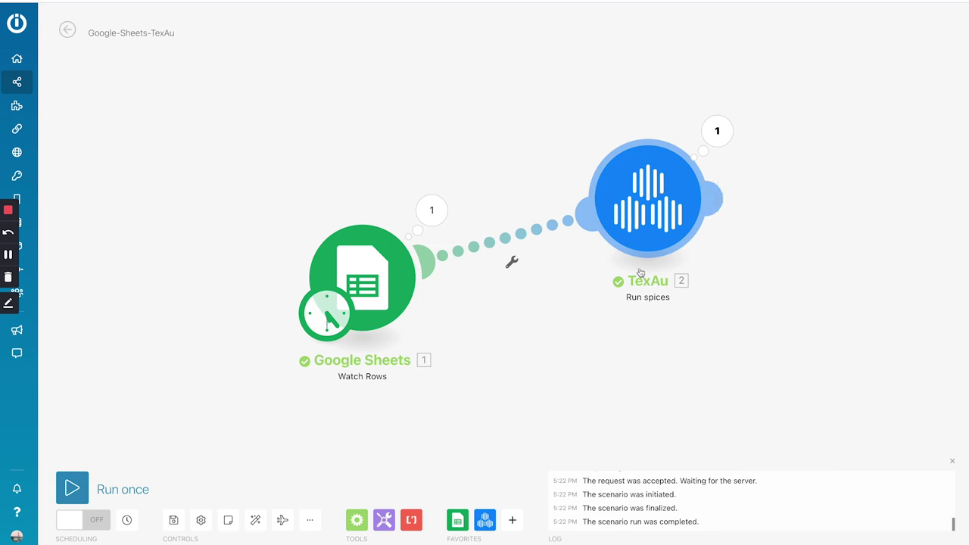
- Close the TexAu module settings and leave the Google Sheets–TexAu scenario for the HubSpot CRM–TexAu one
mouse_move(728, 189)
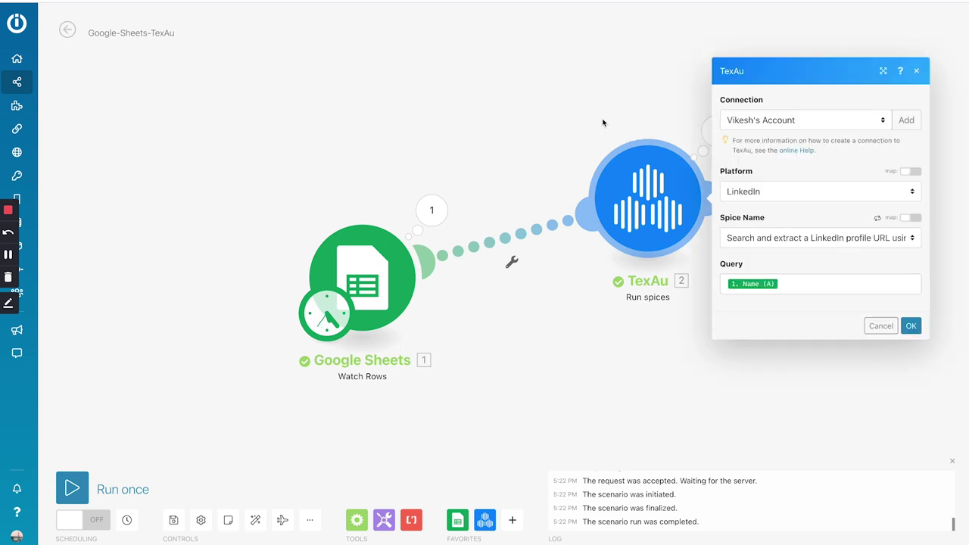
click(448, 166)
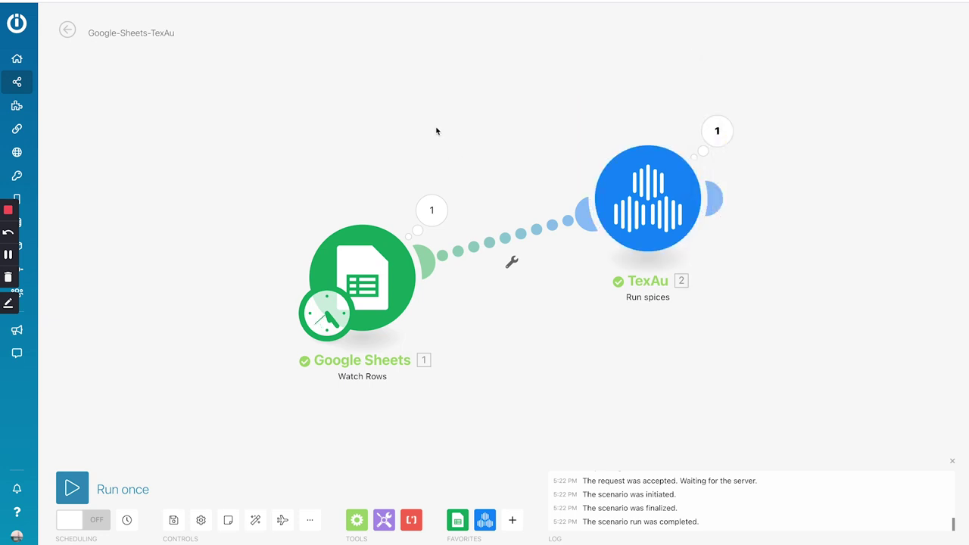
click(68, 30)
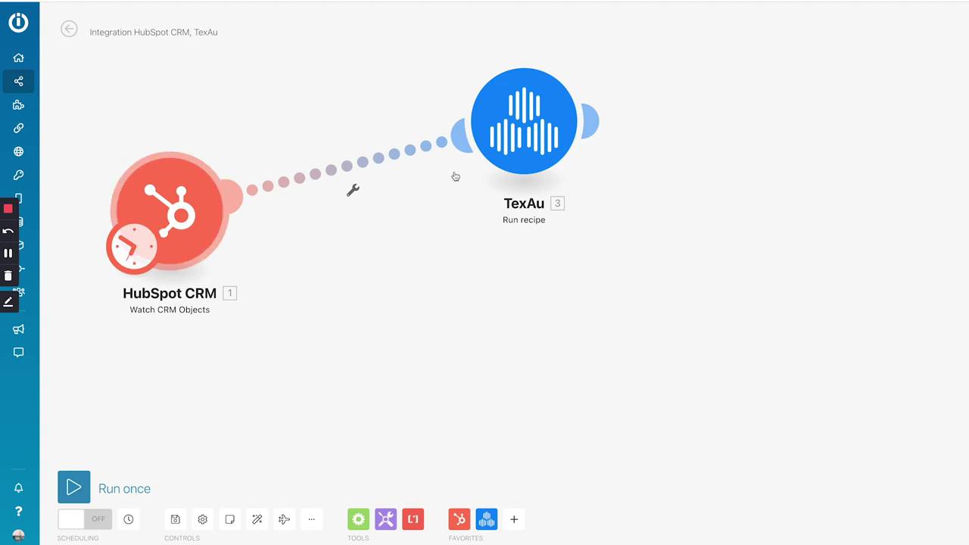
- Verify the TexAu Run recipe module uses HubSpot-Recipe-1 with a first/last name query, then view TexAu Recipes
click(503, 150)
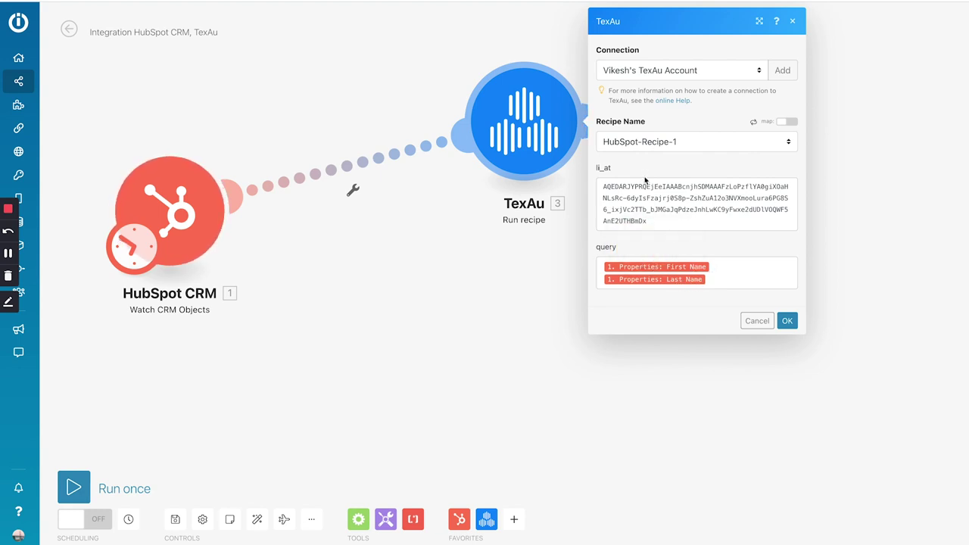
click(787, 327)
key(ctrl+Tab)
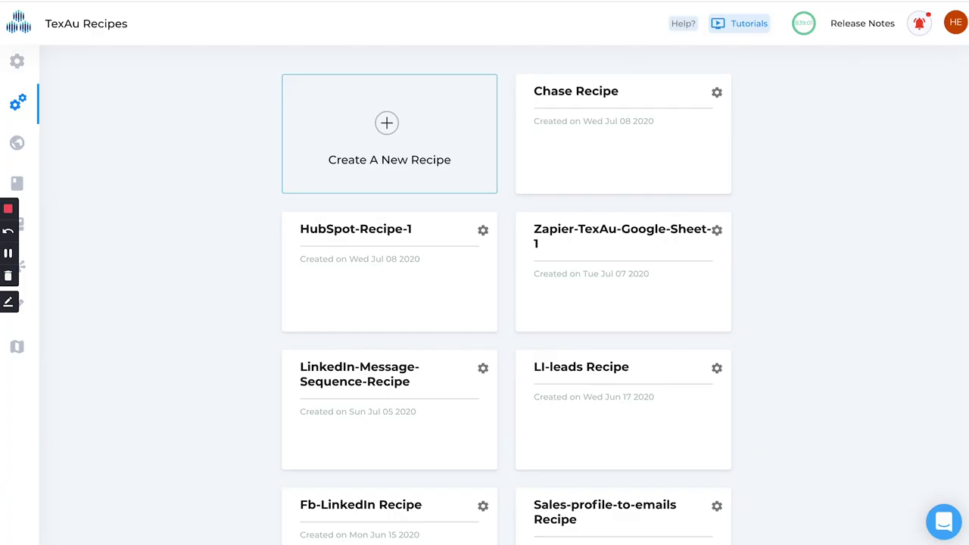
- Inspect HubSpot-Recipe-1's Find a LinkedIn profile and Send connection request steps, then scroll the workflow
click(408, 246)
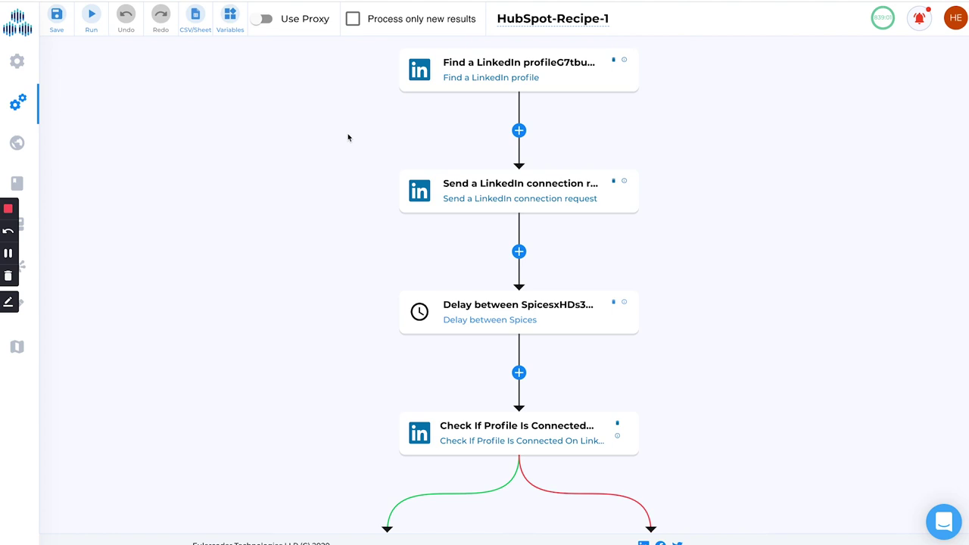
click(463, 80)
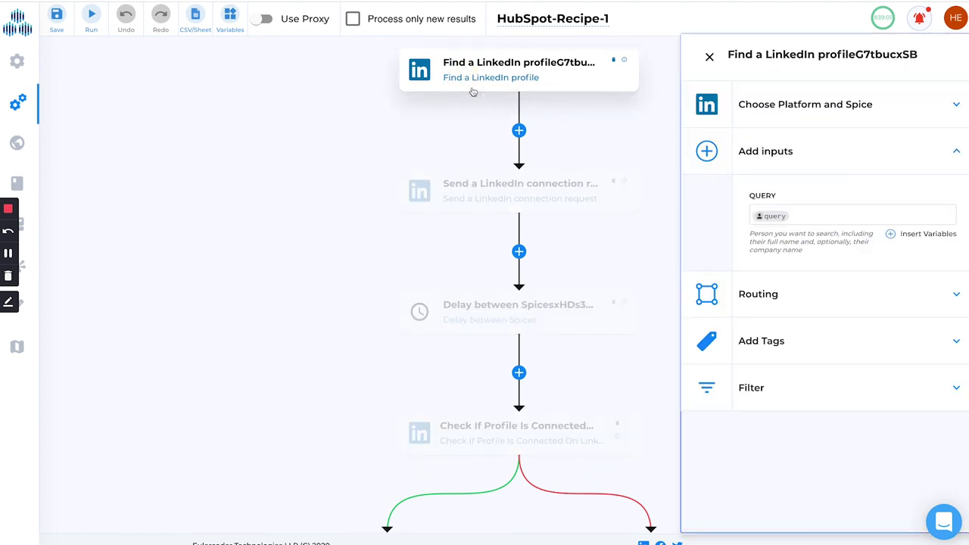
click(509, 195)
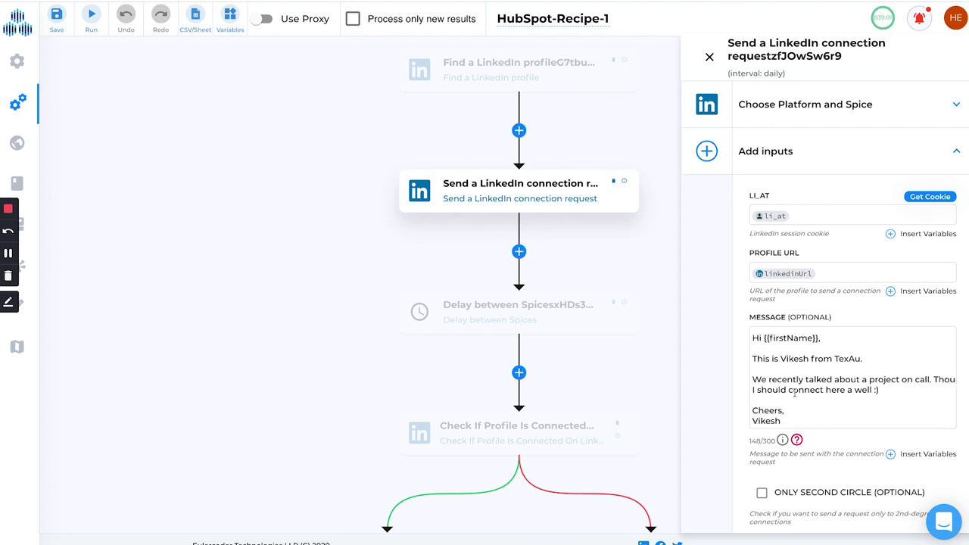
scroll(793, 392, down, 1)
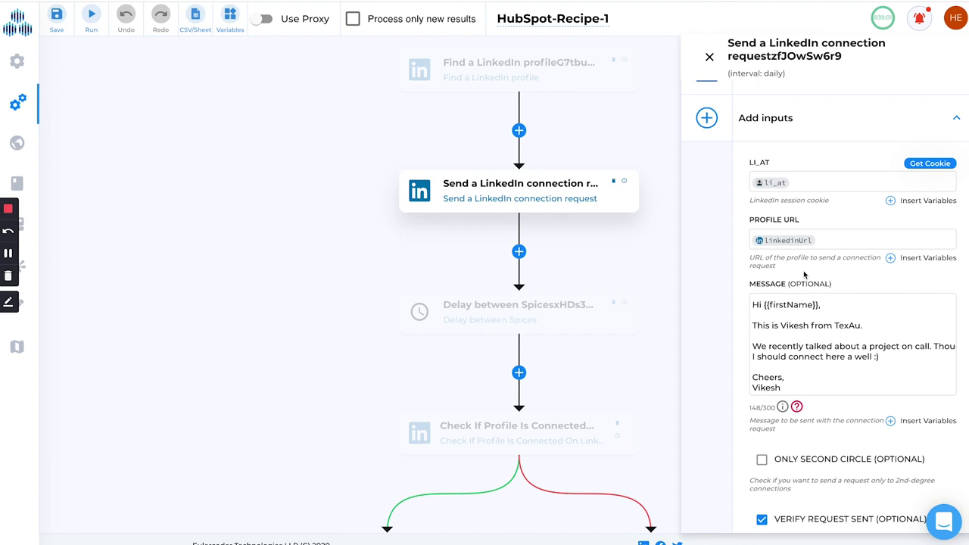
click(710, 60)
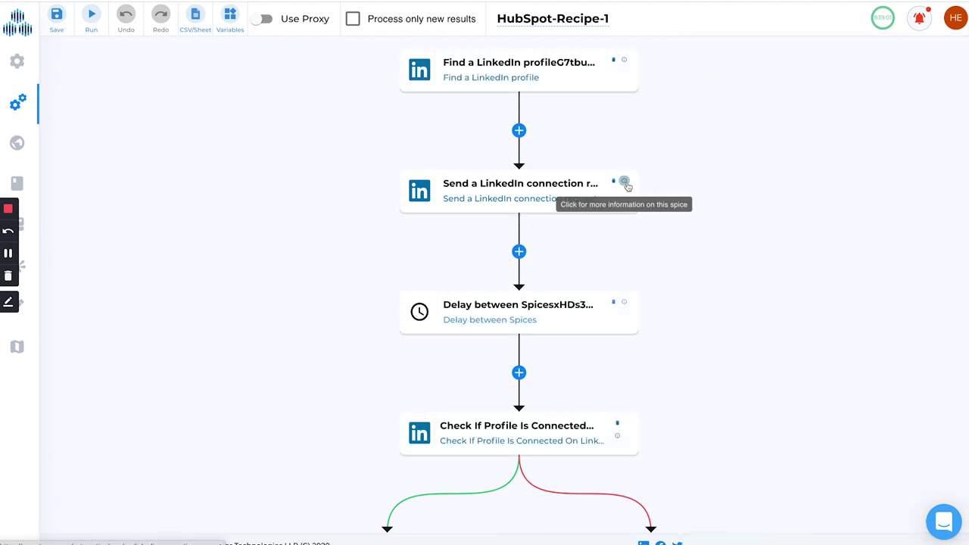
scroll(356, 179, down, 1)
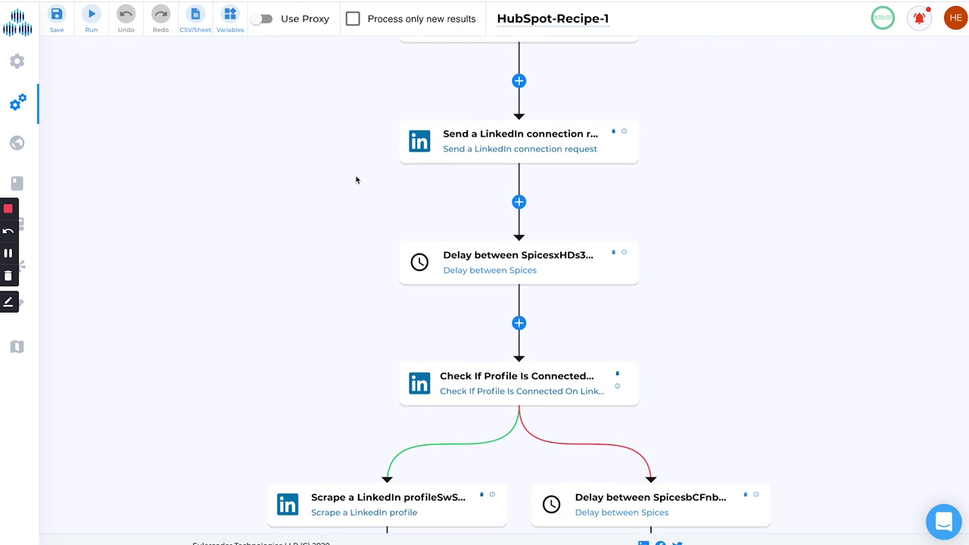
scroll(356, 179, down, 1)
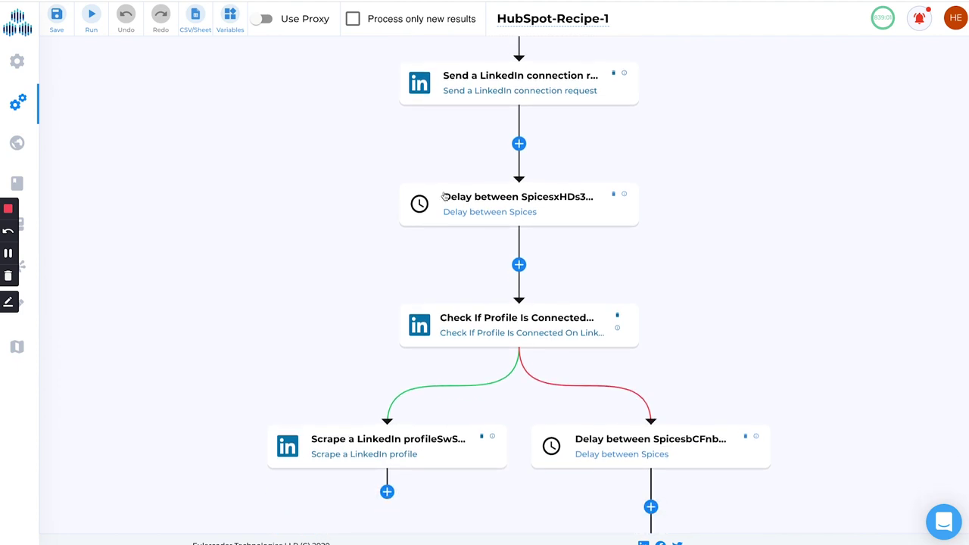
click(471, 200)
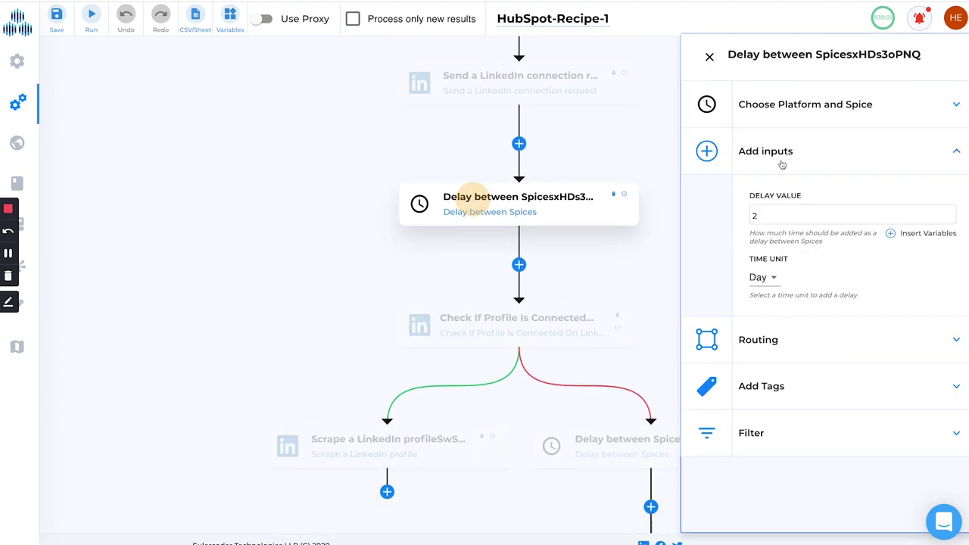
click(709, 57)
scroll(402, 298, down, 1)
click(445, 278)
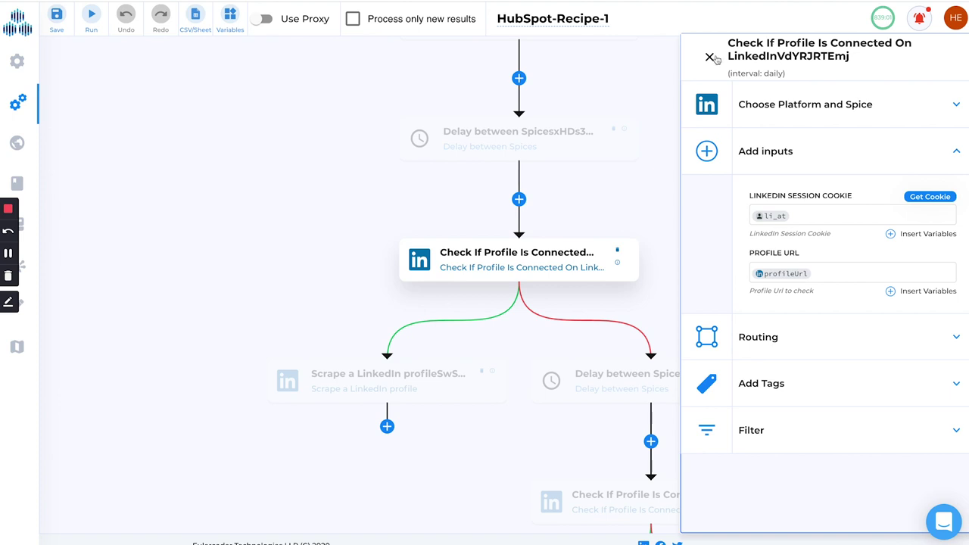
click(709, 57)
click(359, 369)
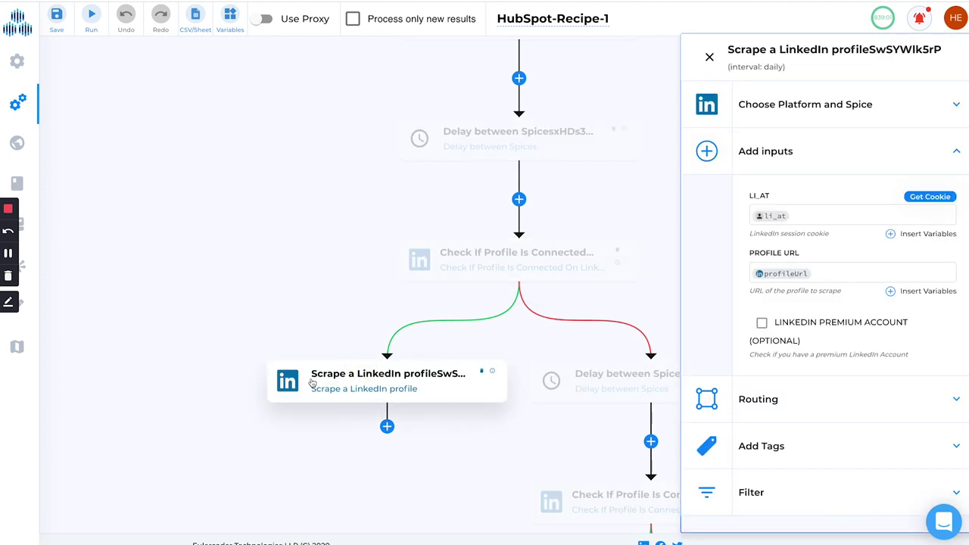
scroll(392, 381, down, 1)
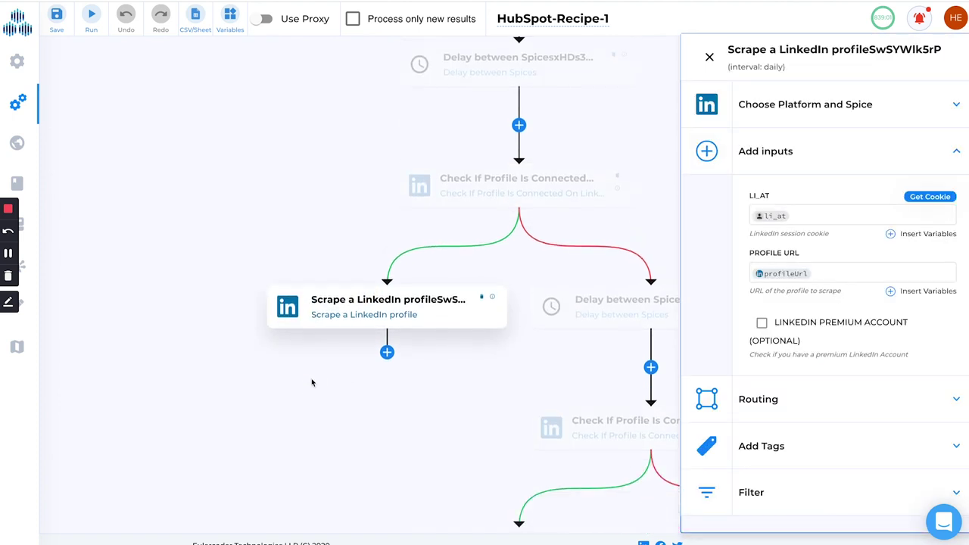
click(709, 56)
click(608, 303)
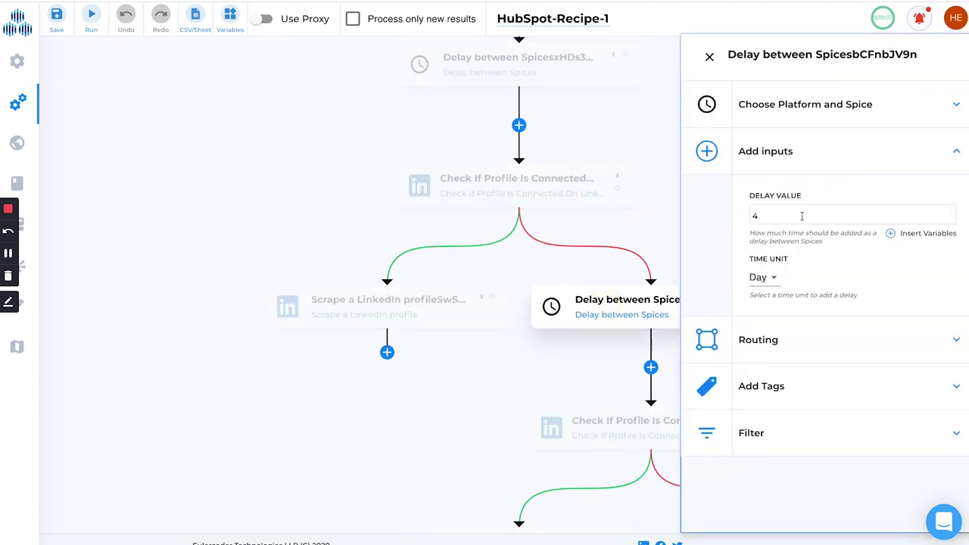
click(708, 57)
scroll(704, 165, down, 1)
scroll(704, 165, down, 1)
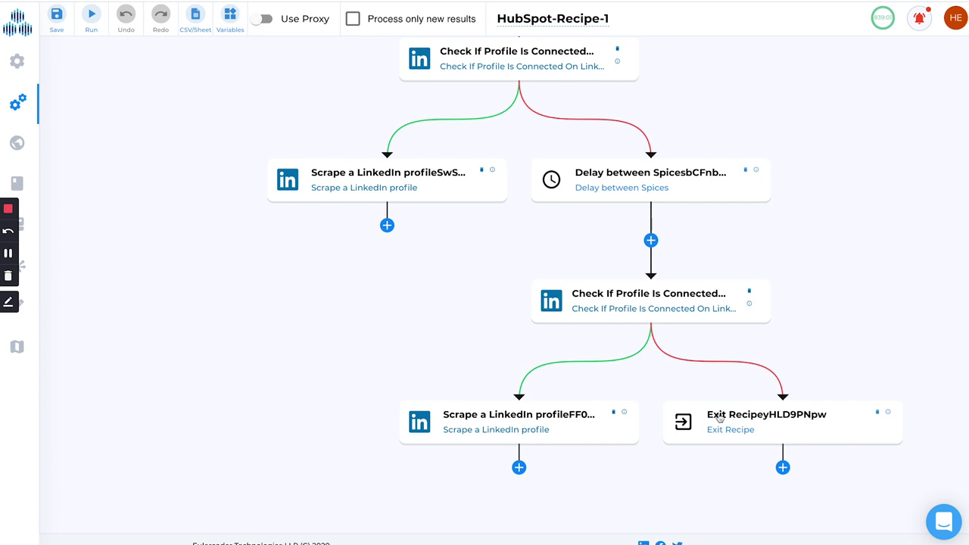
scroll(555, 242, up, 3)
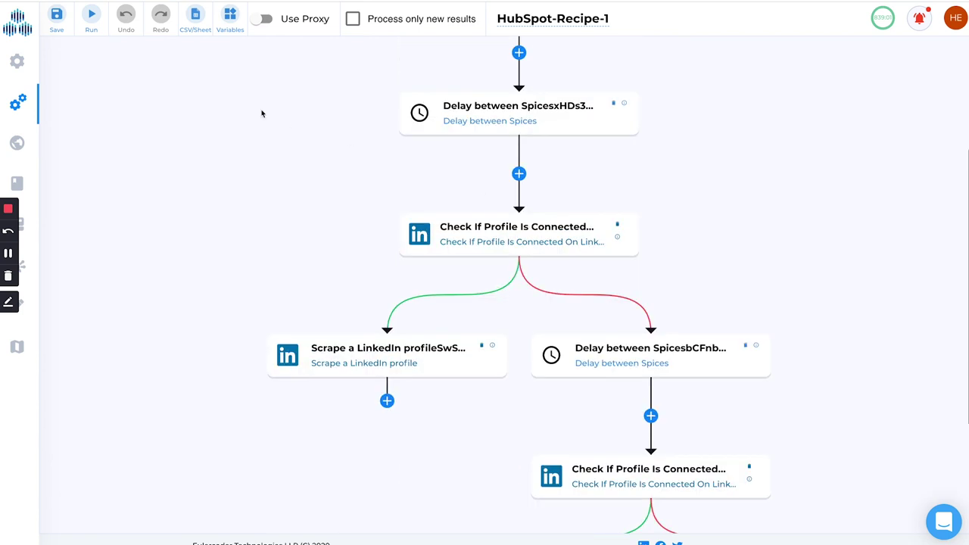
scroll(265, 116, up, 1)
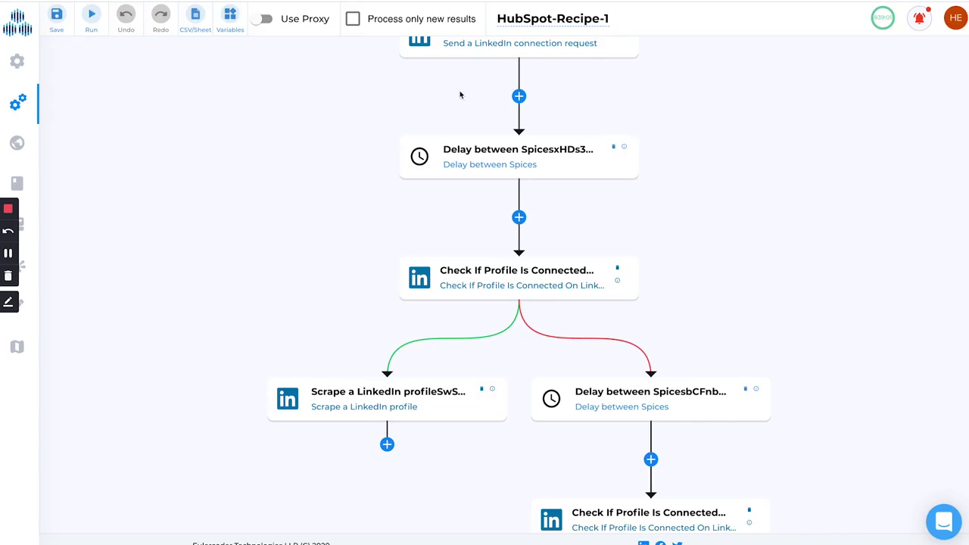
scroll(322, 119, up, 4)
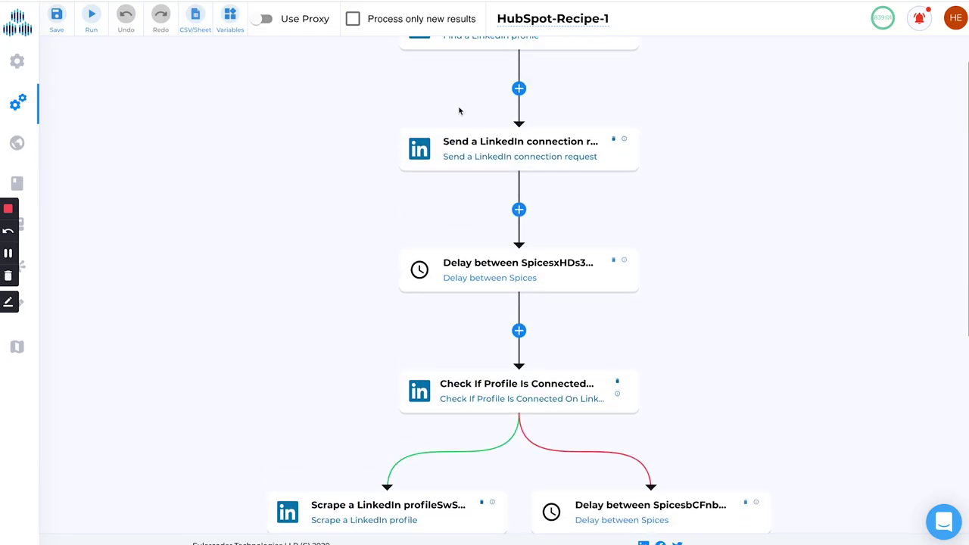
scroll(340, 196, down, 1)
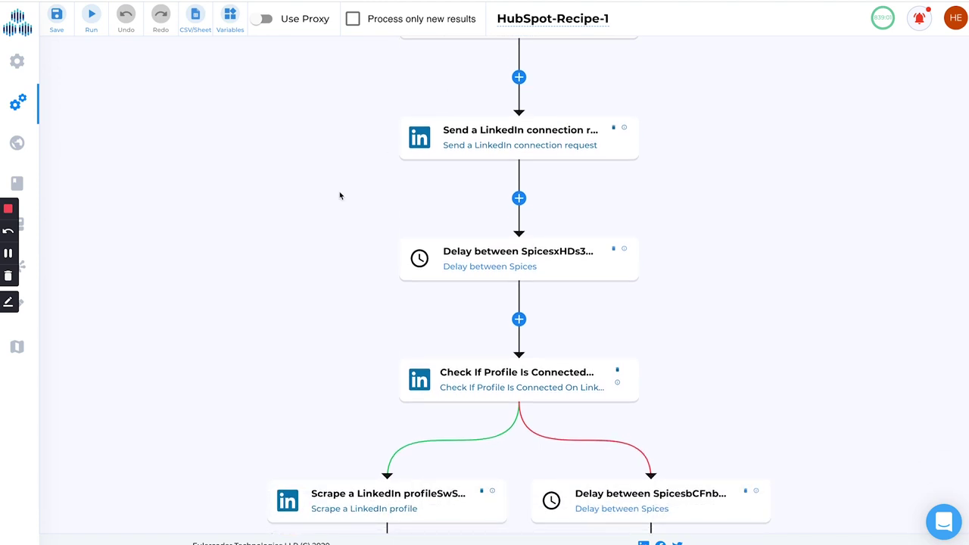
scroll(339, 196, down, 5)
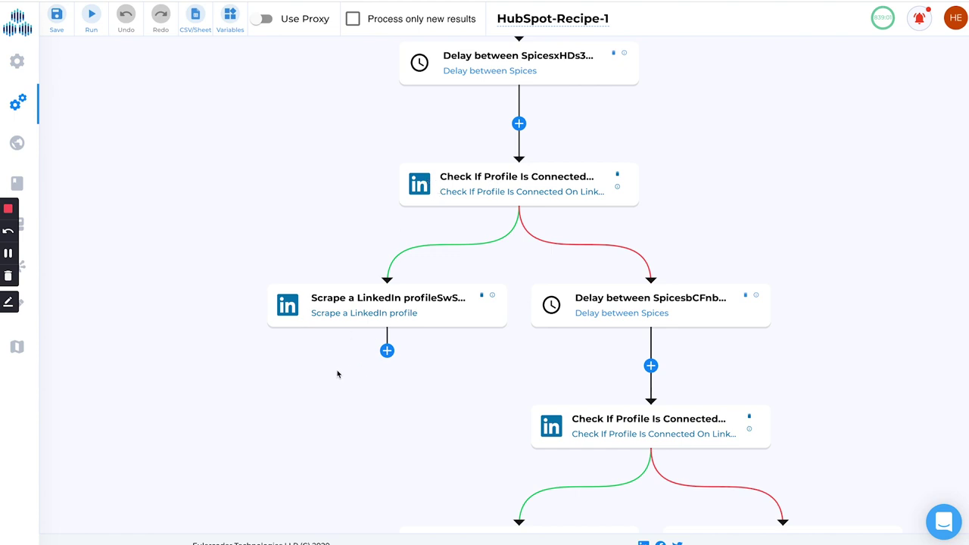
- Scroll through the recipe workflow, then return to Integromat's My Lab overview
scroll(337, 374, up, 1)
scroll(337, 372, up, 1)
scroll(316, 244, up, 1)
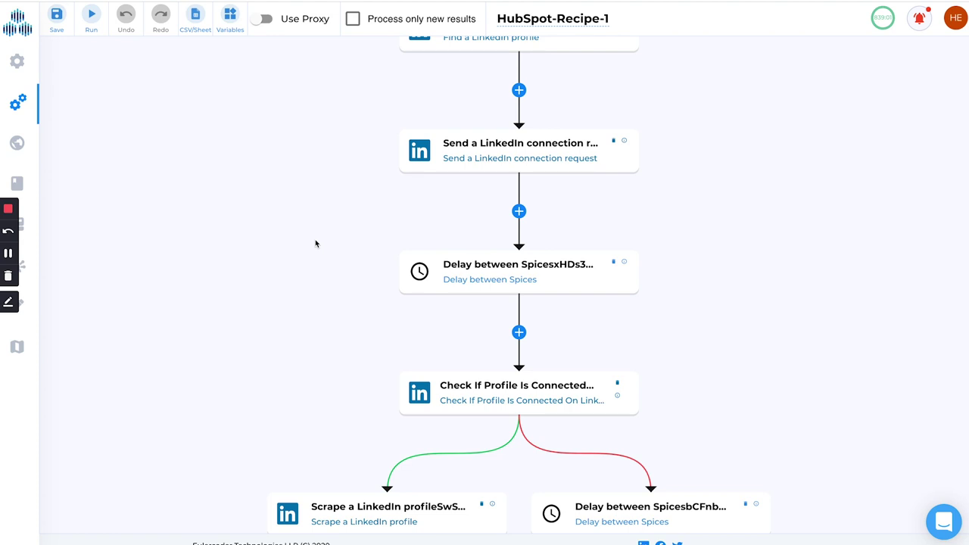
scroll(316, 243, down, 3)
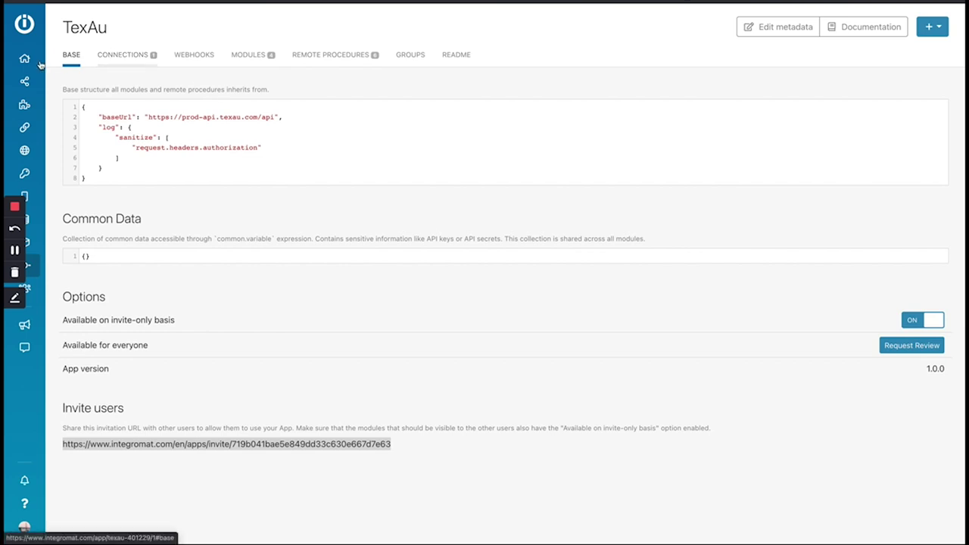
click(43, 60)
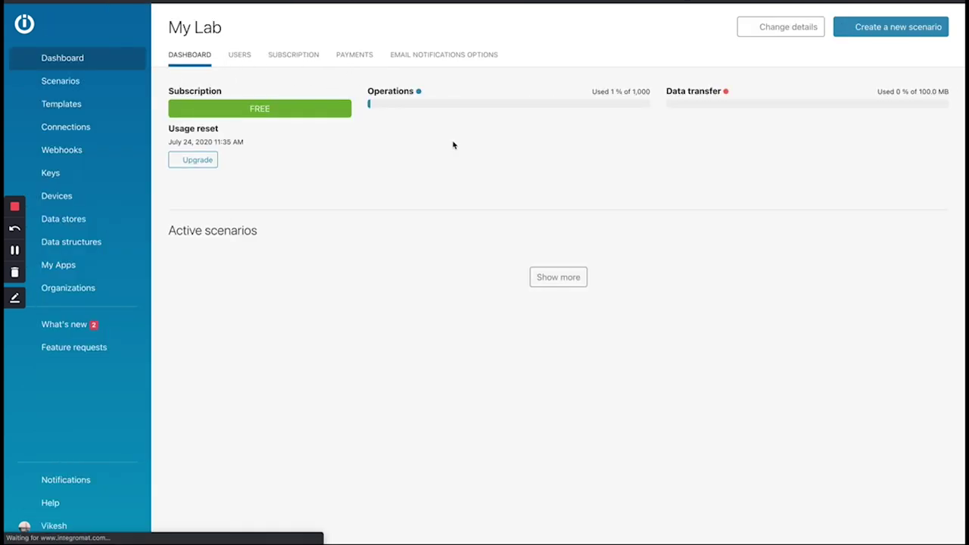